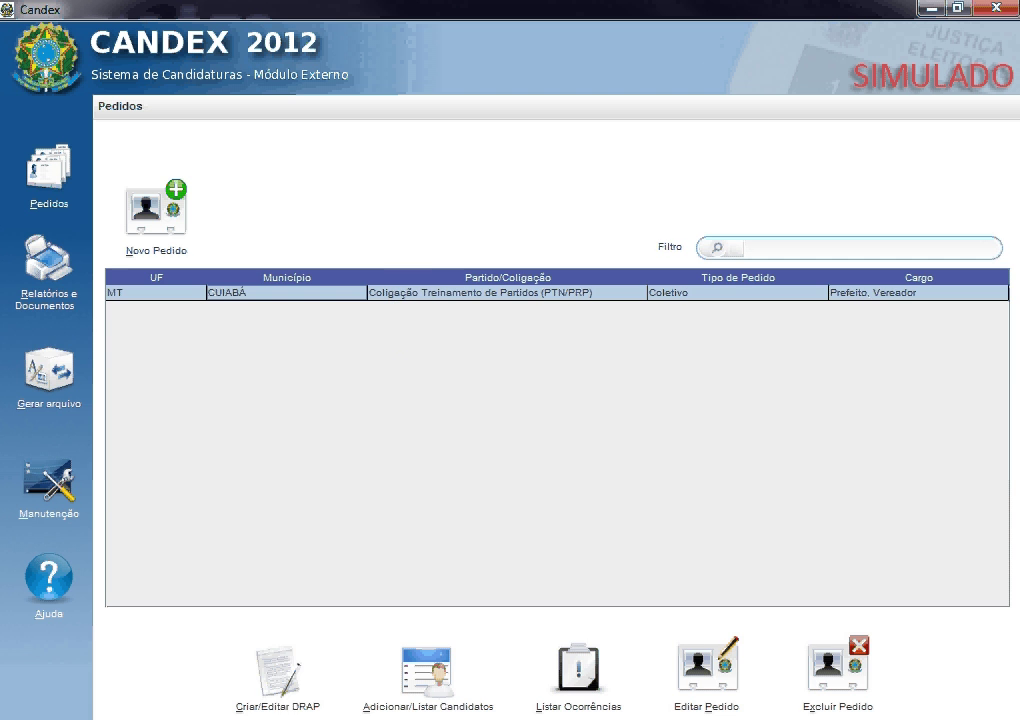
Step: Review the Prefeito, Vice-Prefeito and Vereador candidates registered in the Coligação Treinamento de Partidos request for Cuiabá, and return to the requests
left_click(410, 668)
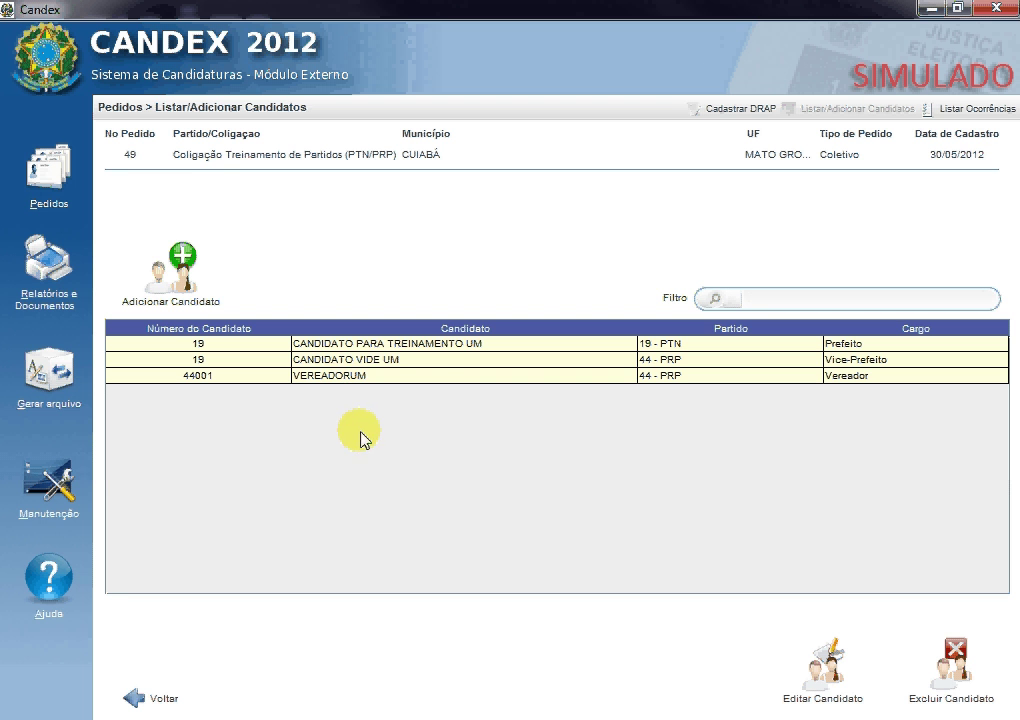
left_click(437, 347)
left_click(904, 360)
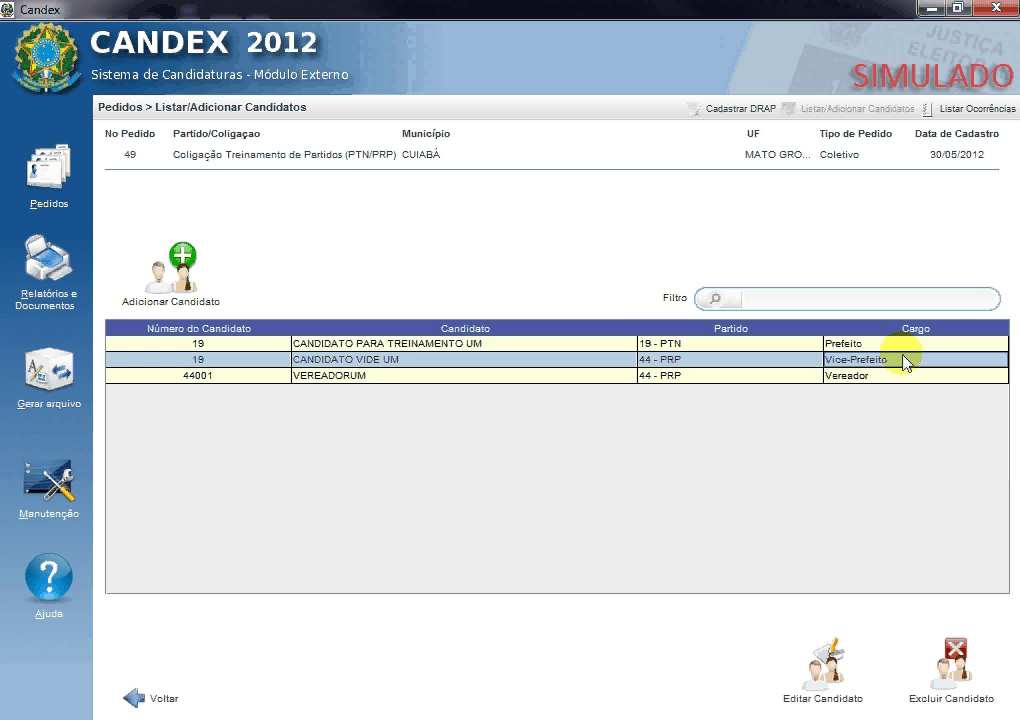
left_click(904, 377)
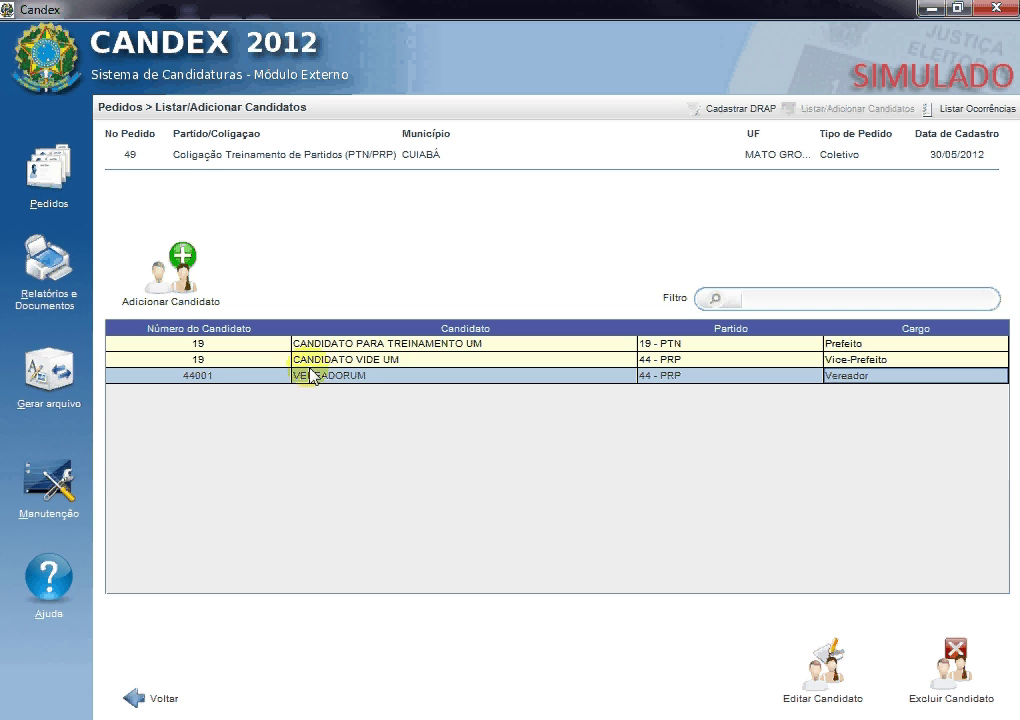
left_click(164, 699)
Step: Generate the DRAP para Conferência report for the Coligação Treinamento de Partidos request, read it through and close it
left_click(64, 280)
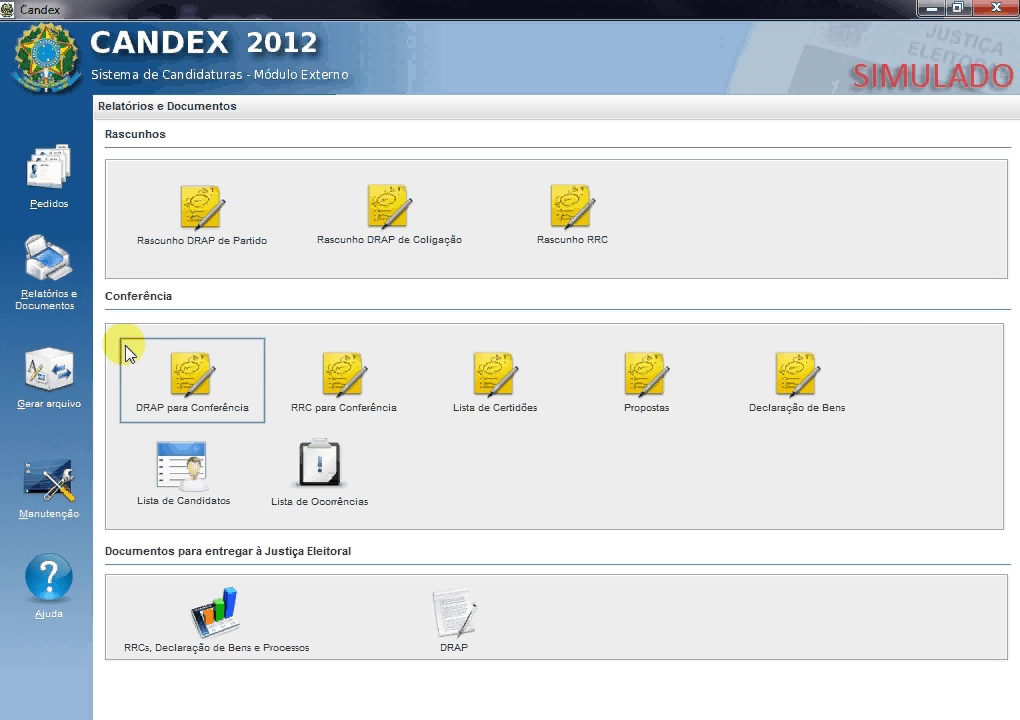
left_click(200, 395)
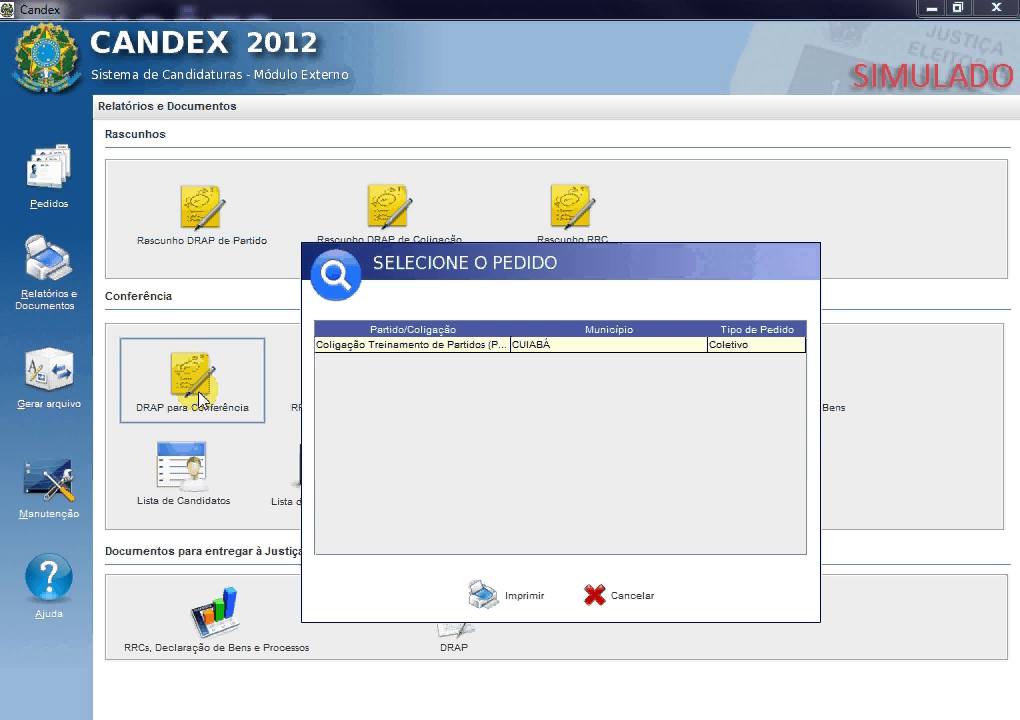
left_click(358, 345)
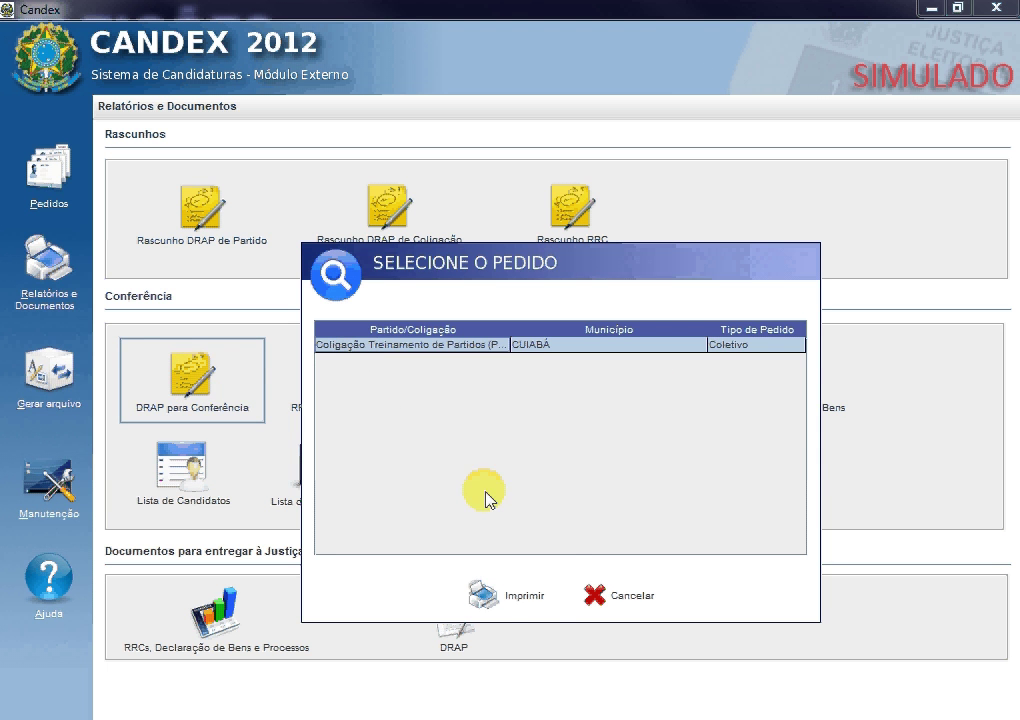
left_click(510, 598)
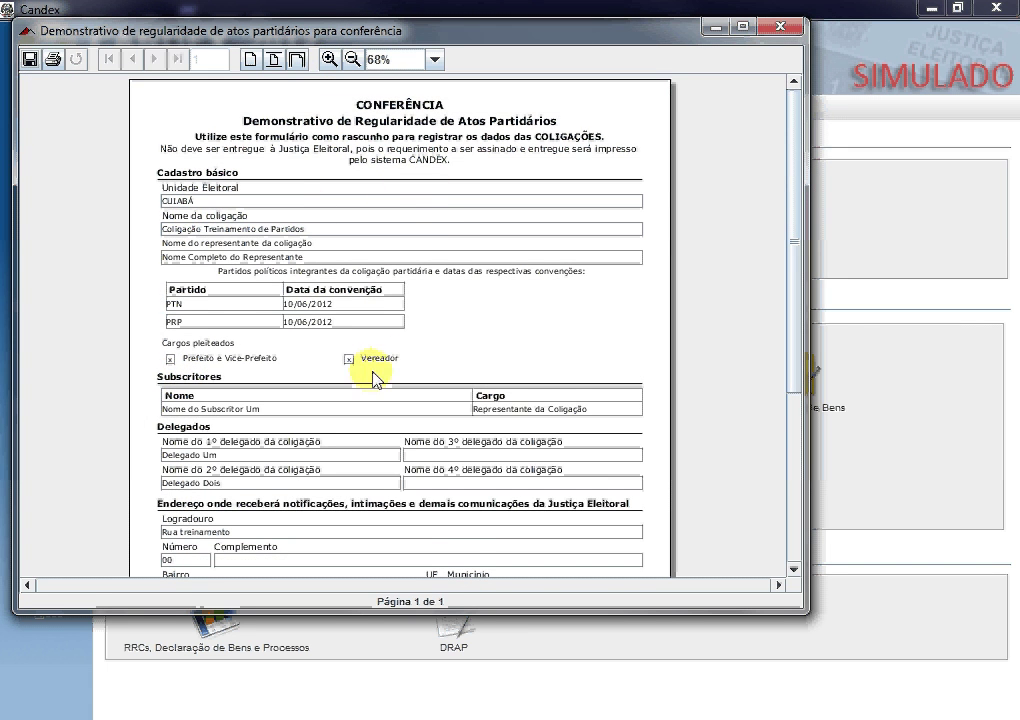
scroll(373, 376, "down", 3)
scroll(371, 377, "down", 3)
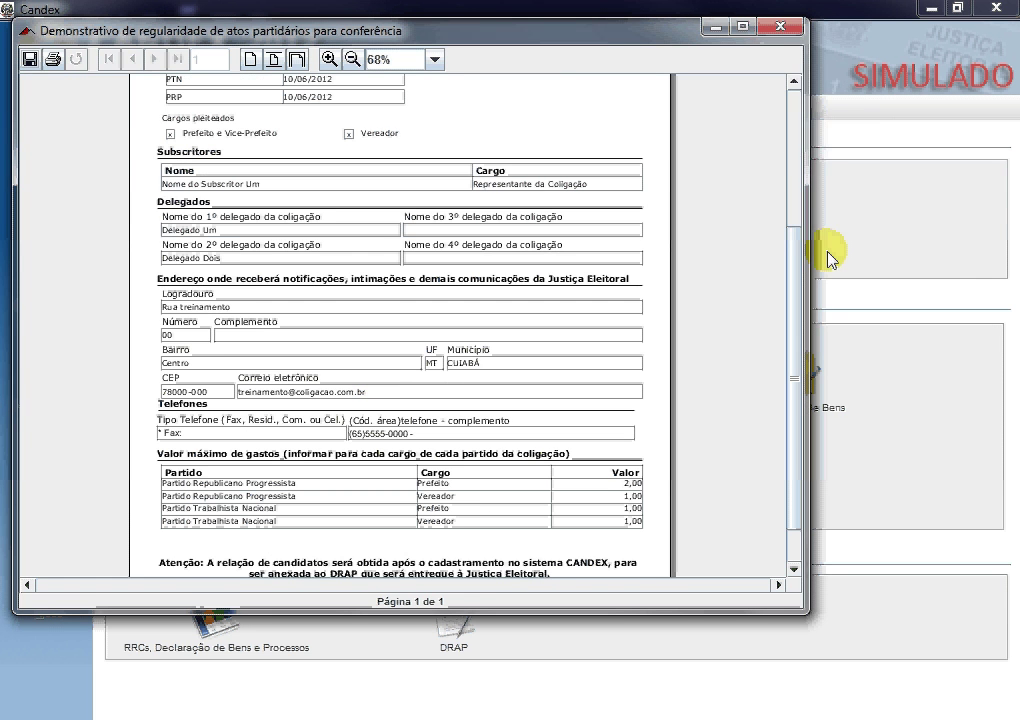
left_click(779, 27)
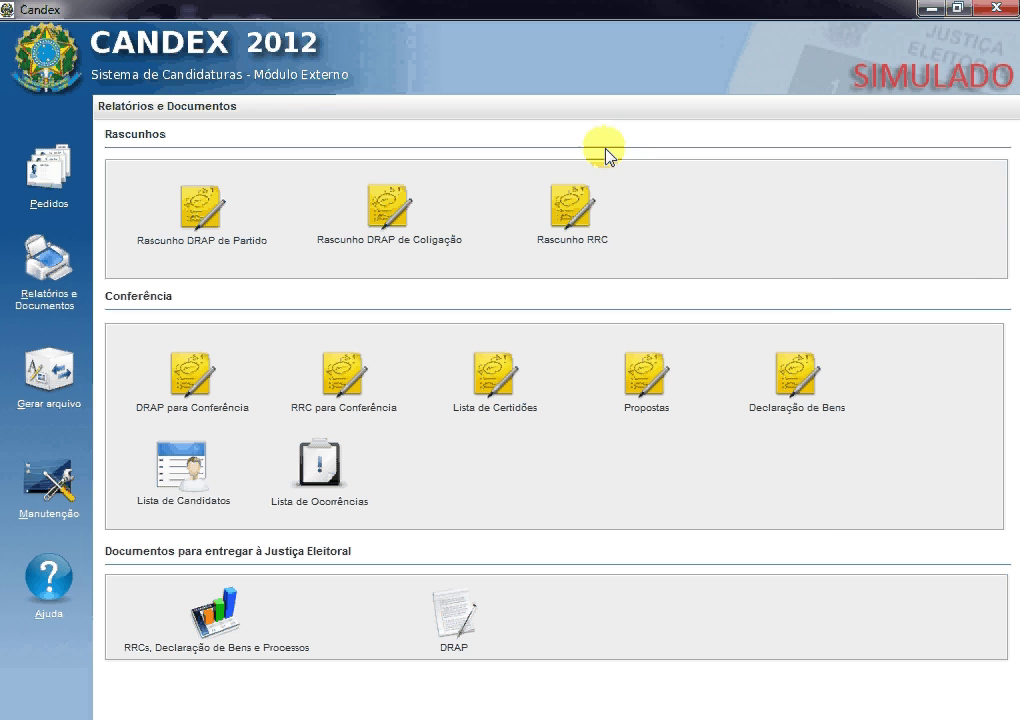
Step: Check the candidates selectable for the RRC para Conferência report of the Cuiabá request, and leave without generating it
left_click(340, 378)
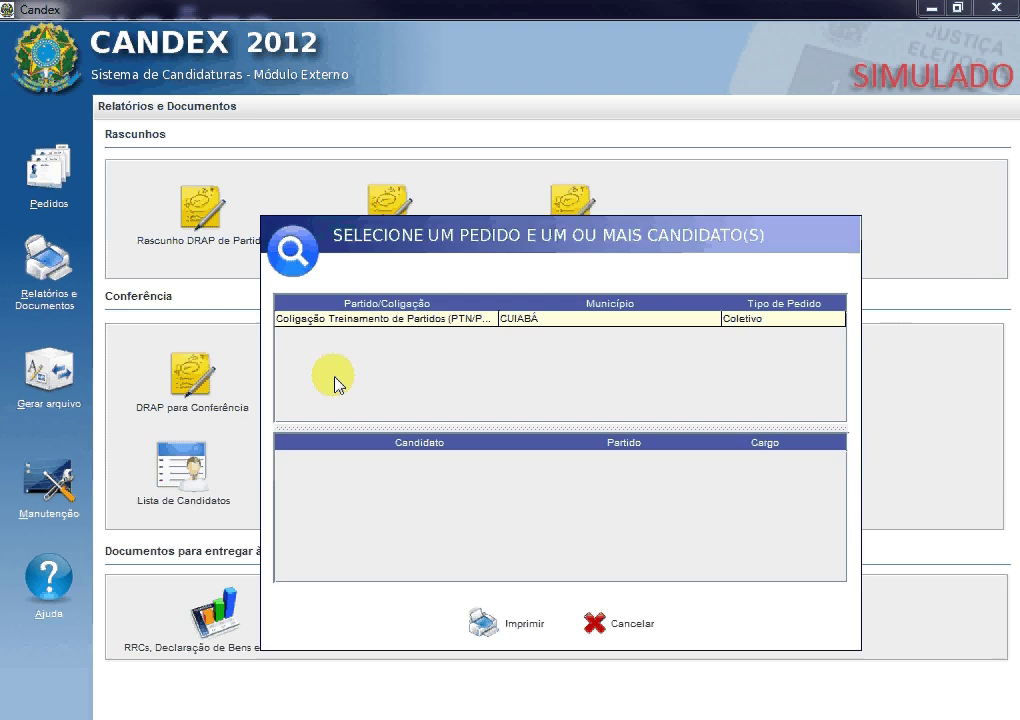
left_click(414, 322)
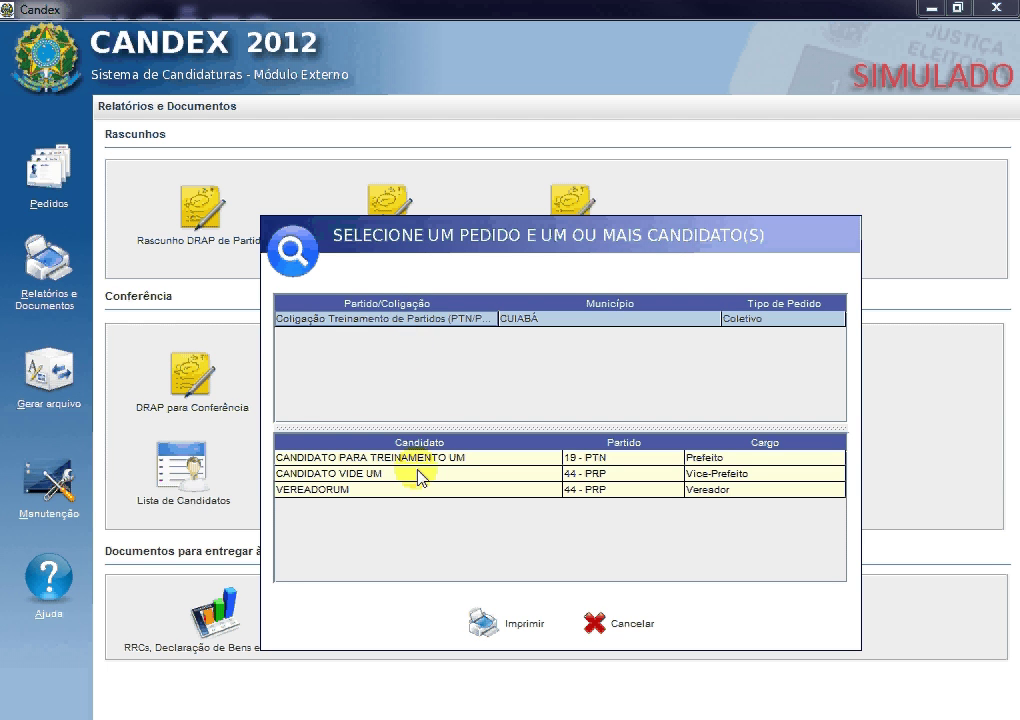
left_click(418, 458)
left_click(425, 474)
left_click(433, 491)
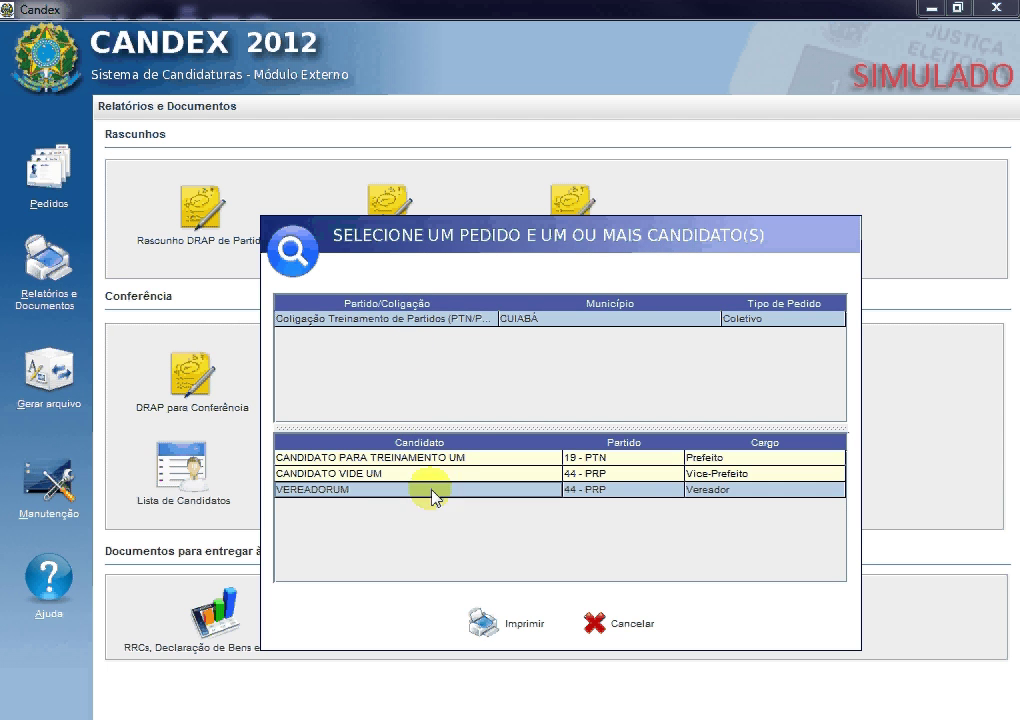
left_click(474, 458)
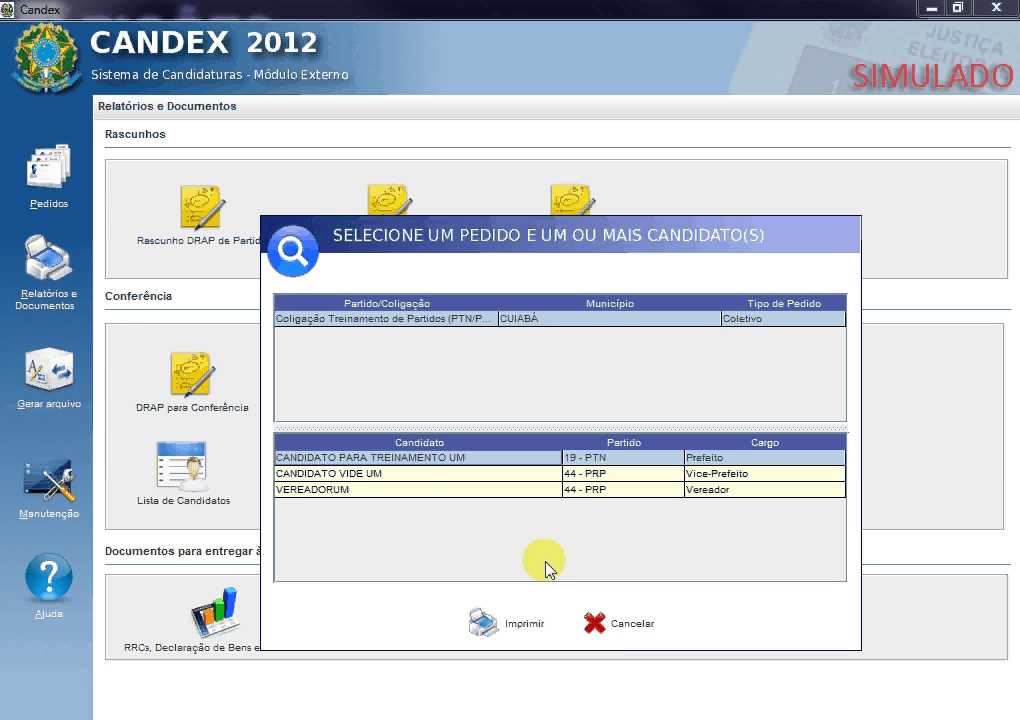
left_click(622, 630)
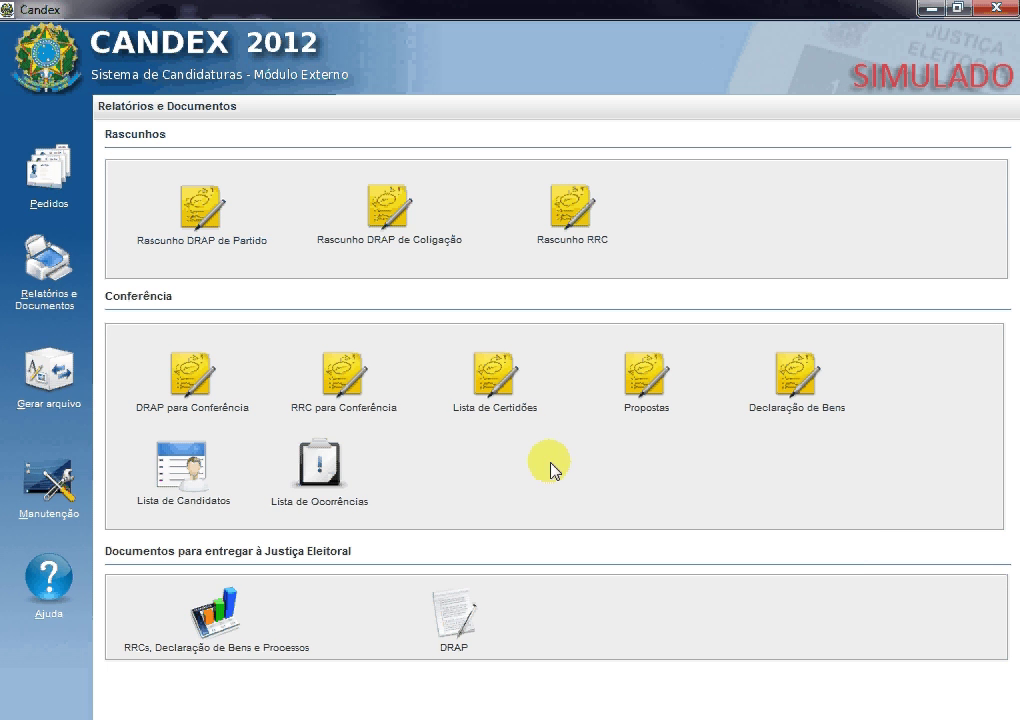
Step: Check the candidates selectable for the Lista de Certidões report of the Cuiabá request, and leave without generating it
left_click(490, 394)
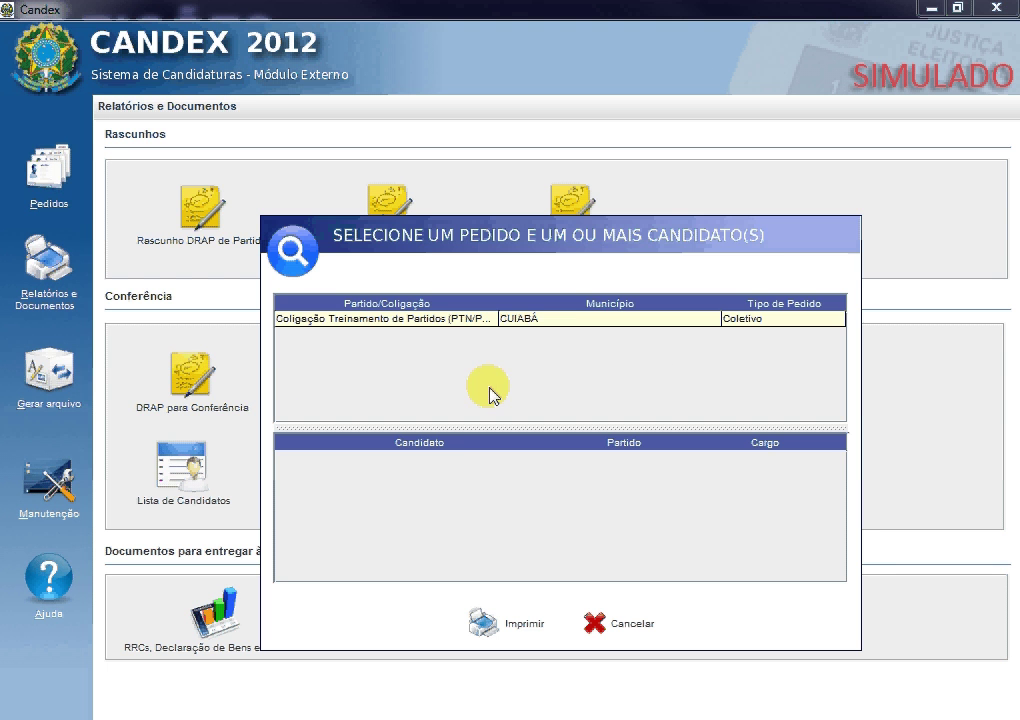
left_click(452, 319)
left_click(466, 457)
left_click(472, 475)
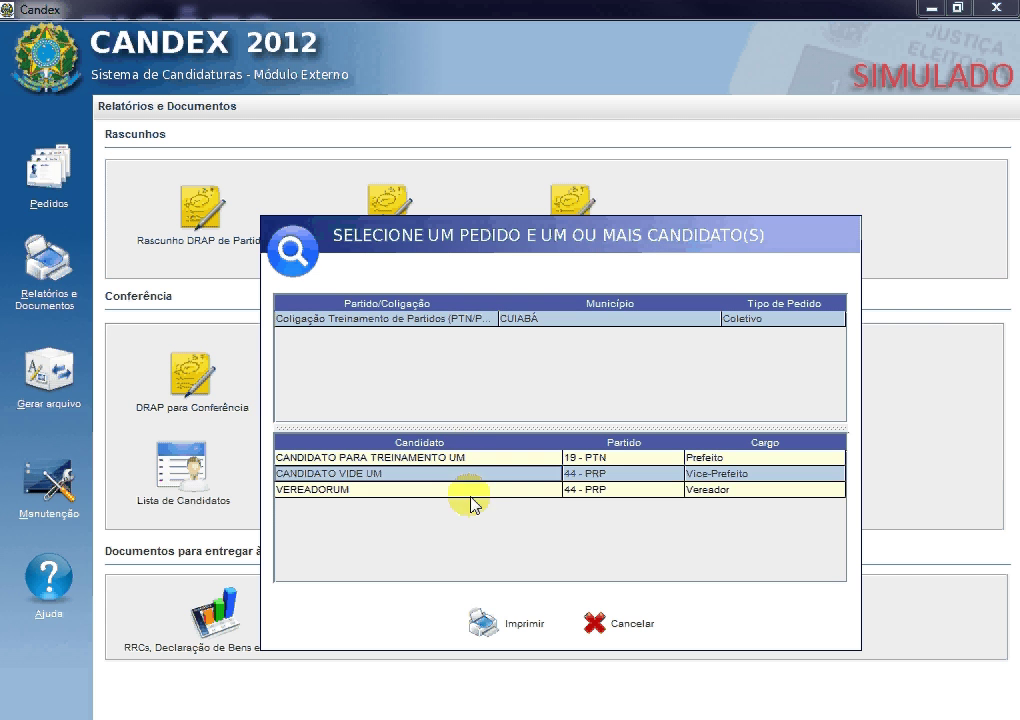
left_click(470, 491)
left_click(472, 465)
left_click(476, 474)
left_click(480, 490)
left_click(620, 626)
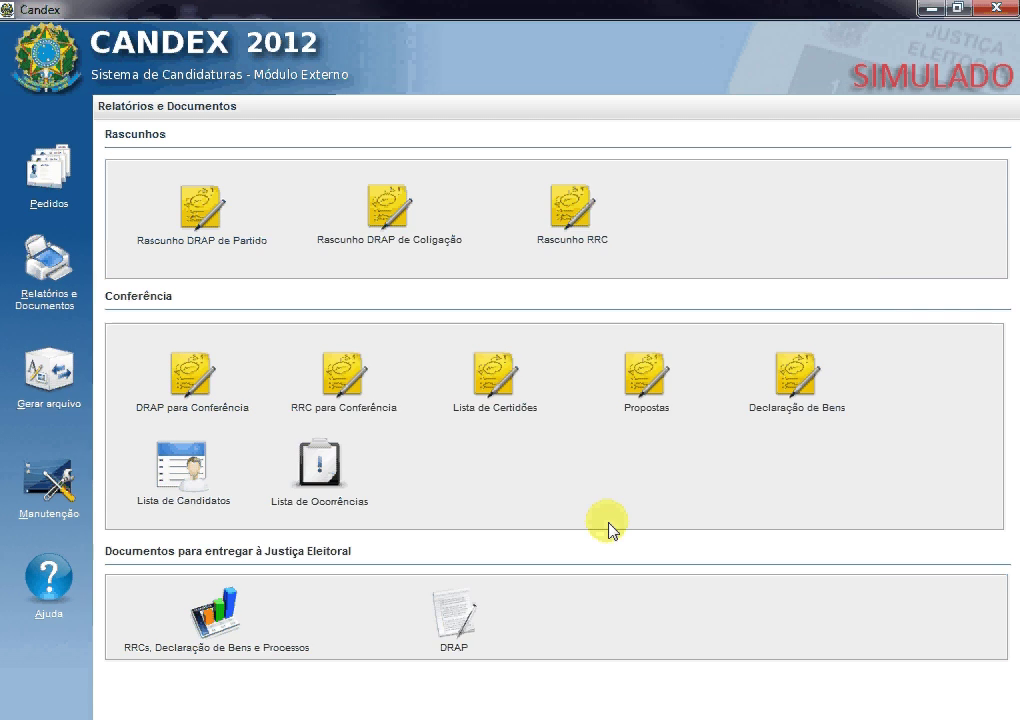
Step: Generate the Propostas report for the Cuiabá request's Prefeito candidate, check the listed proposal file name and close the report
left_click(627, 412)
left_click(478, 320)
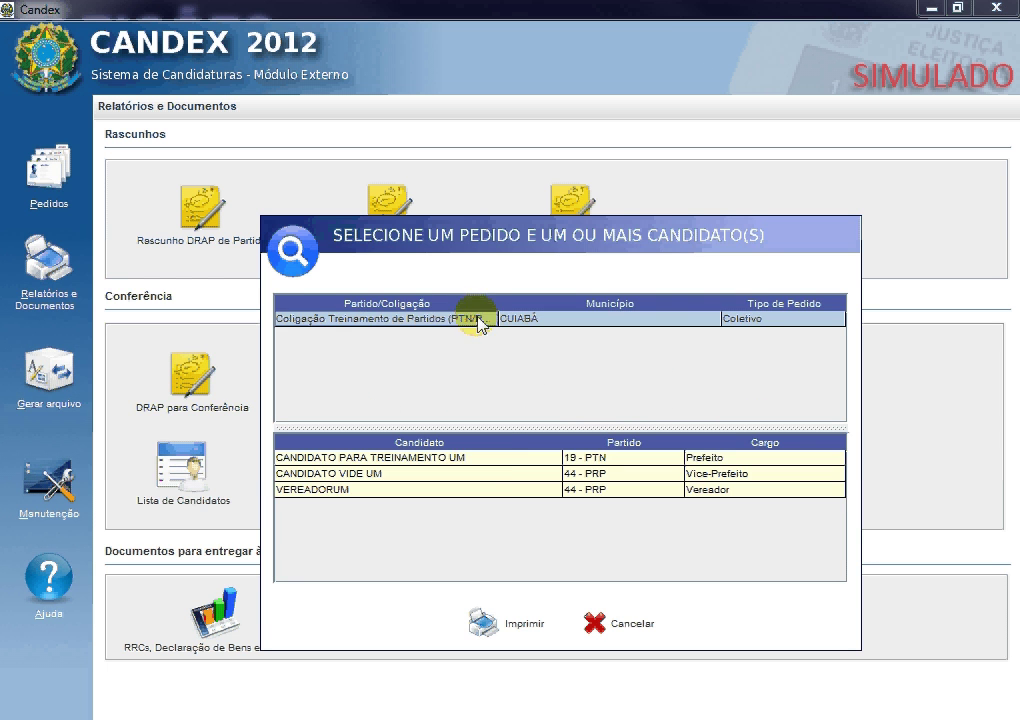
left_click(508, 461)
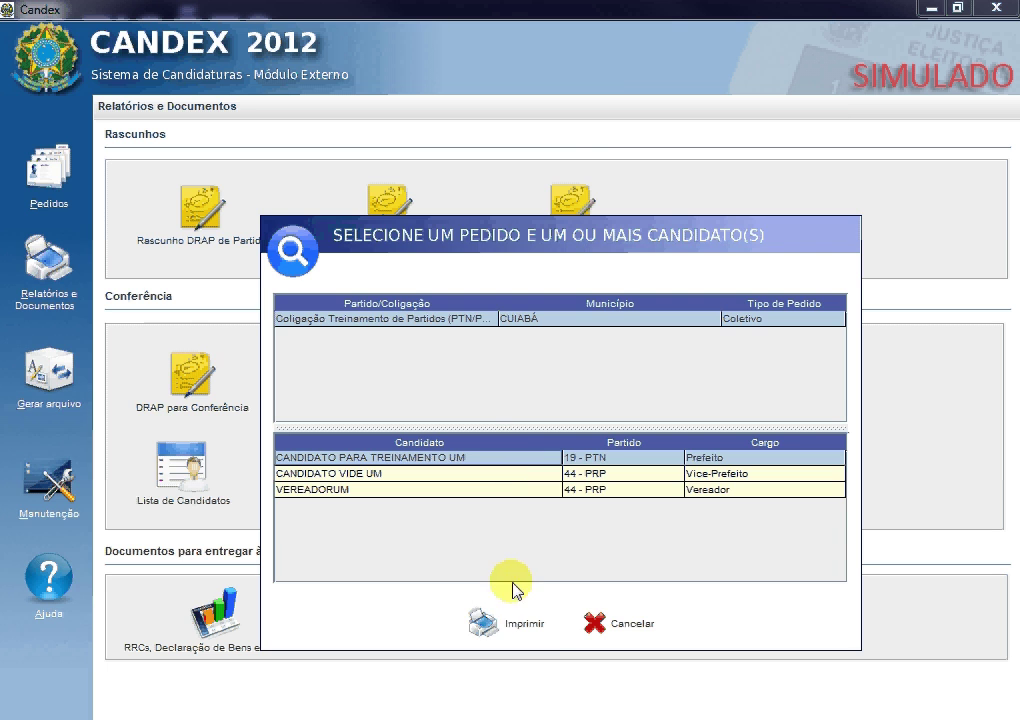
left_click(520, 626)
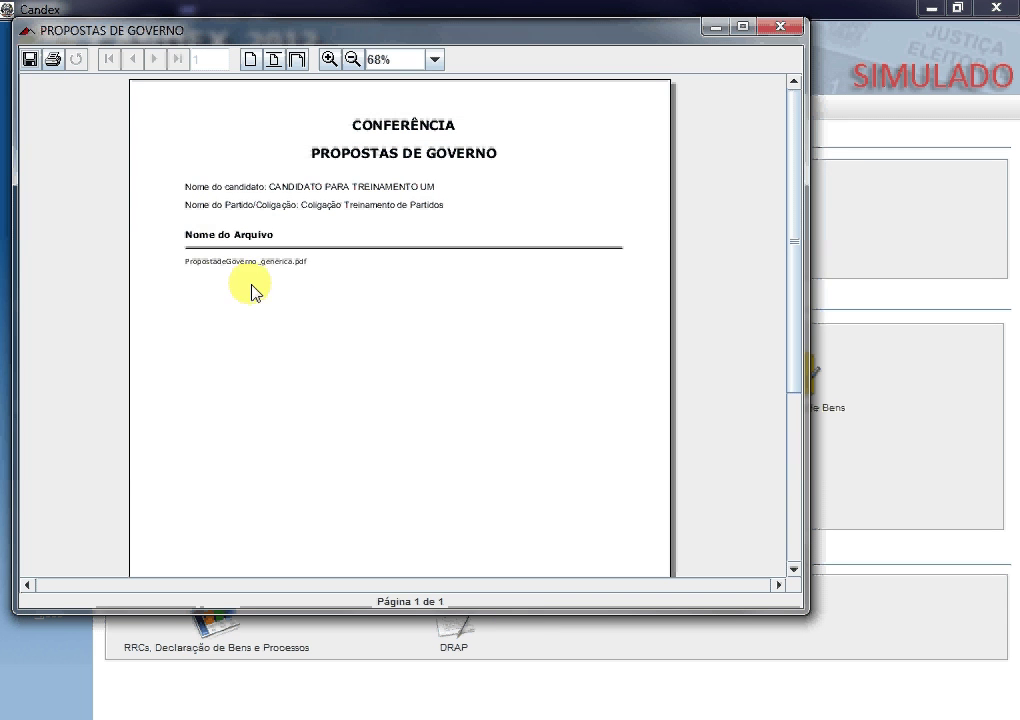
left_click_drag(212, 257, 302, 266)
left_click(776, 29)
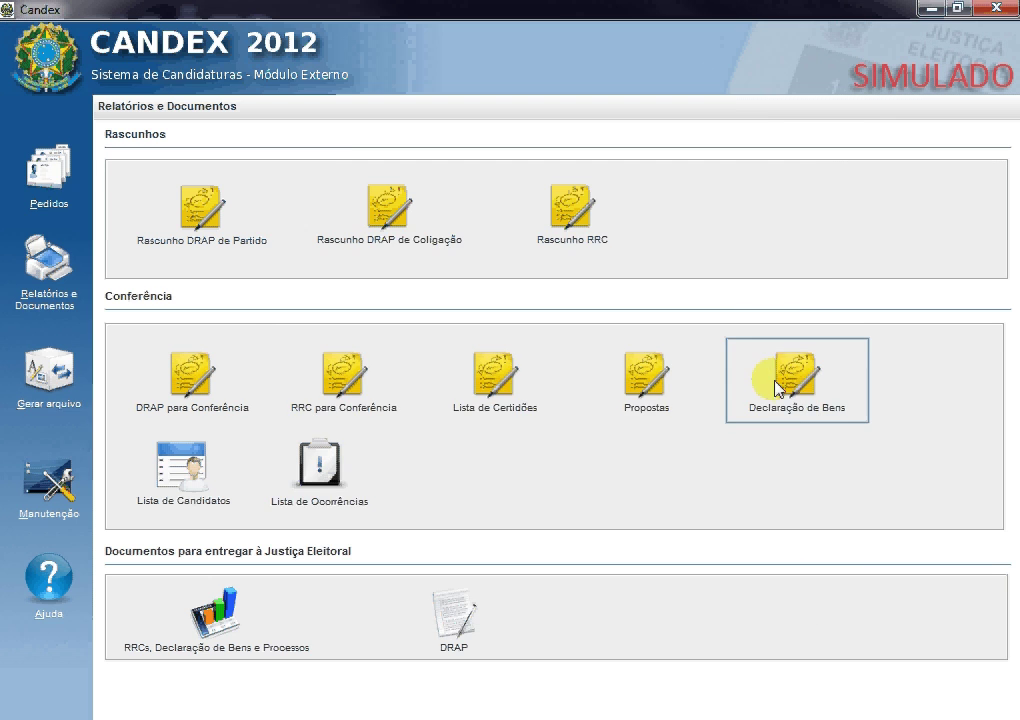
Step: Examine the Declaração de Bens report selection for the Cuiabá request's Prefeito candidate, and leave without generating it
left_click(788, 390)
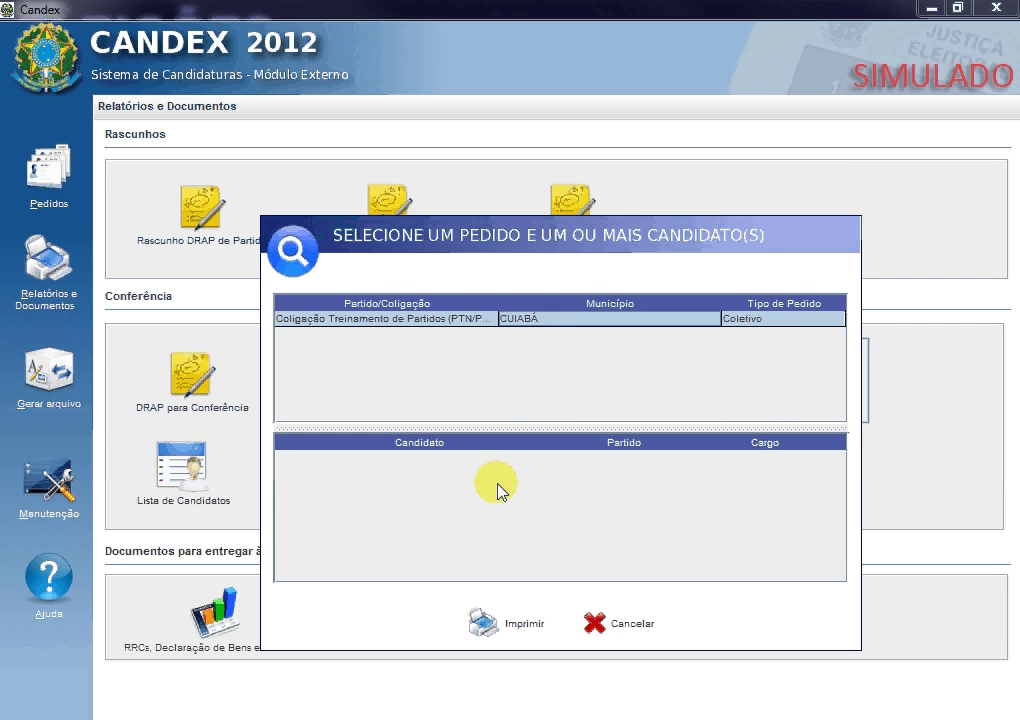
left_click(619, 622)
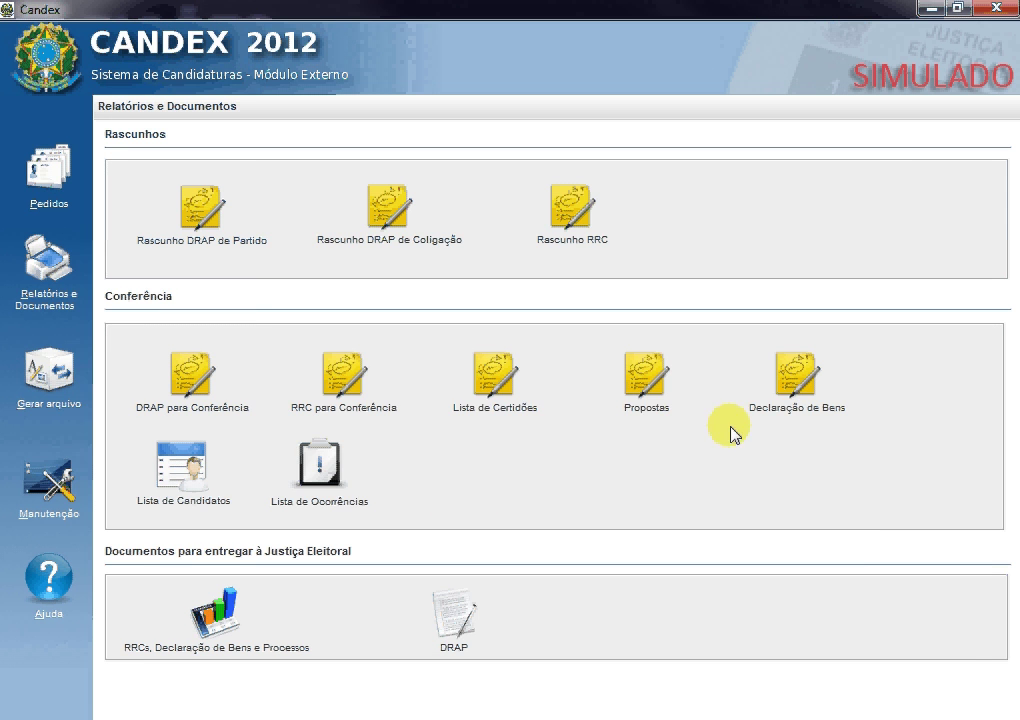
left_click(790, 390)
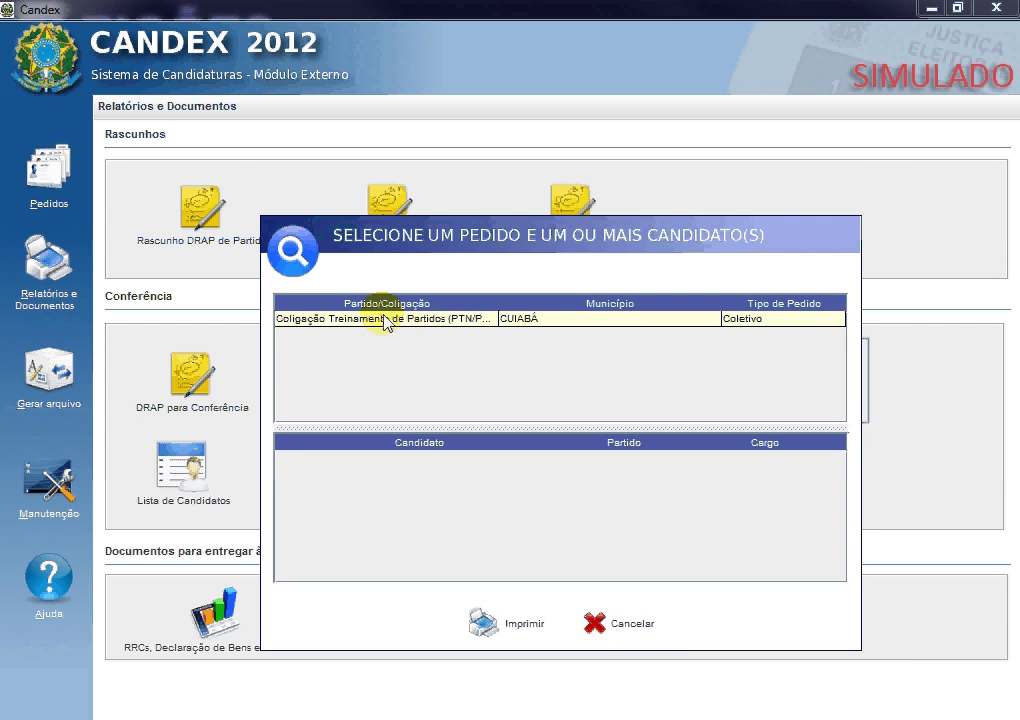
left_click(384, 320)
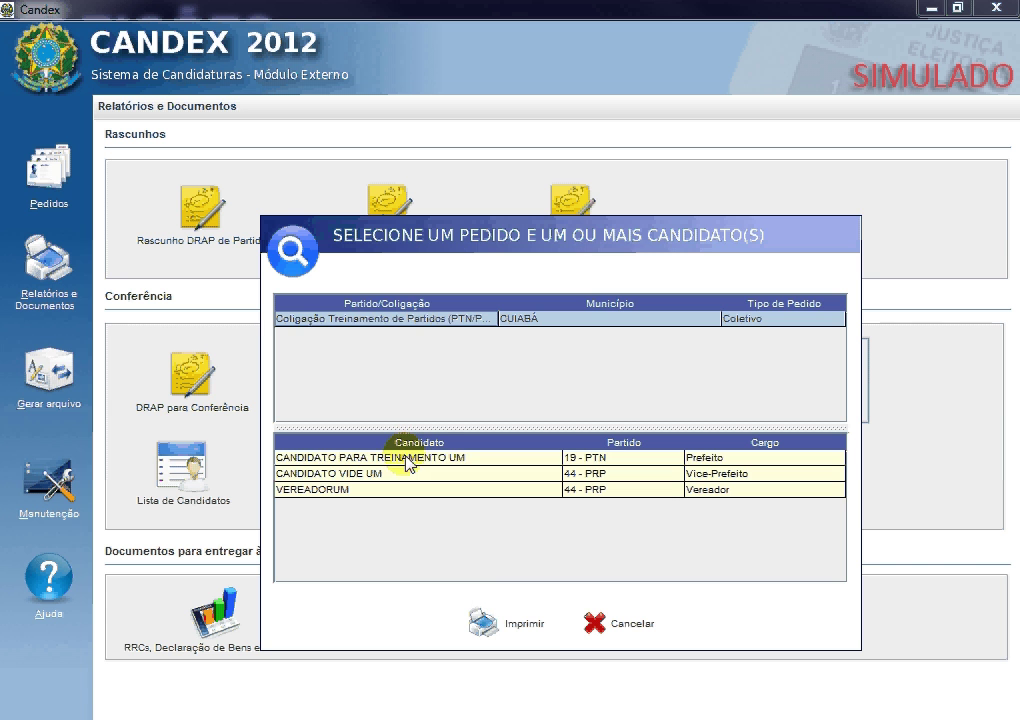
left_click(406, 460)
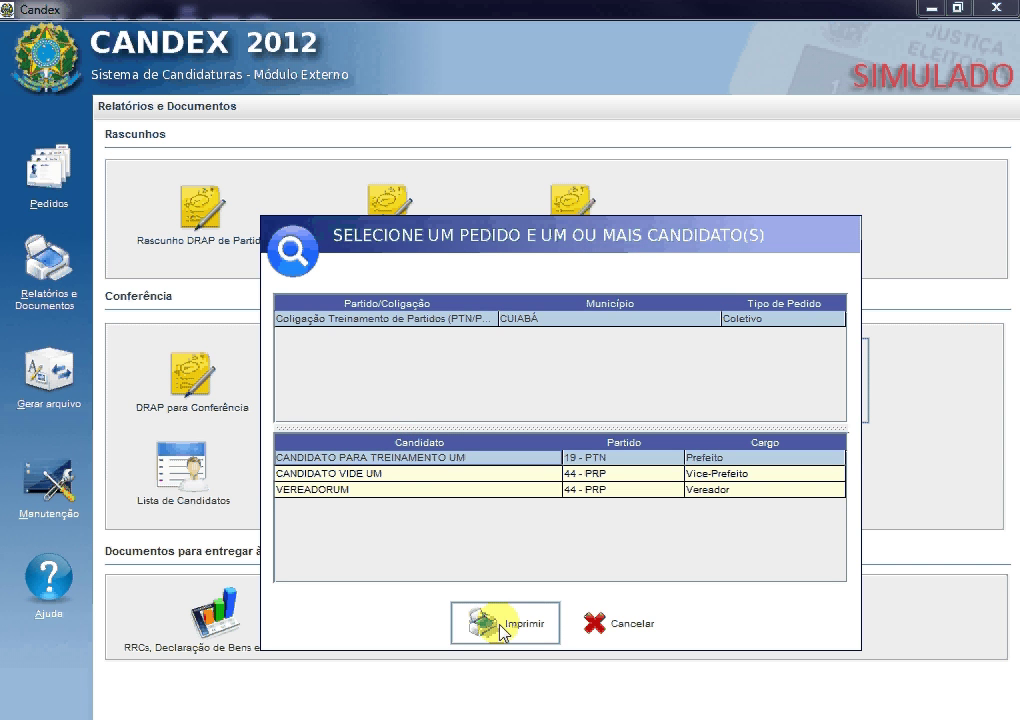
left_click(636, 630)
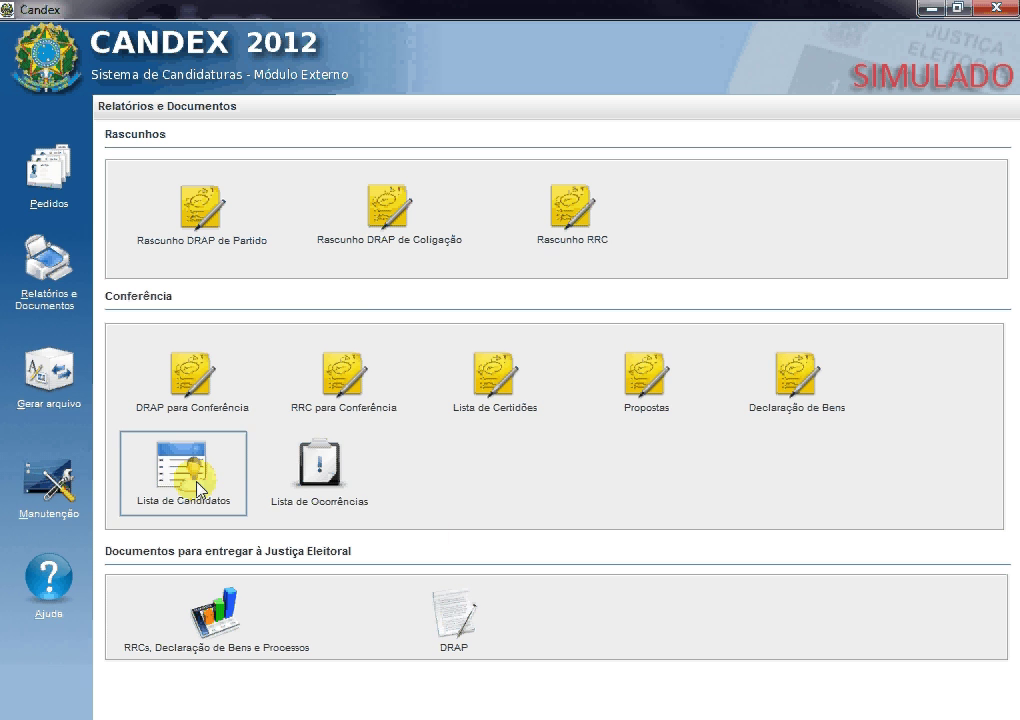
Step: Generate the Lista de Candidatos report for the Coligação Treinamento de Partidos request, review it and close it
left_click(199, 488)
left_click(463, 345)
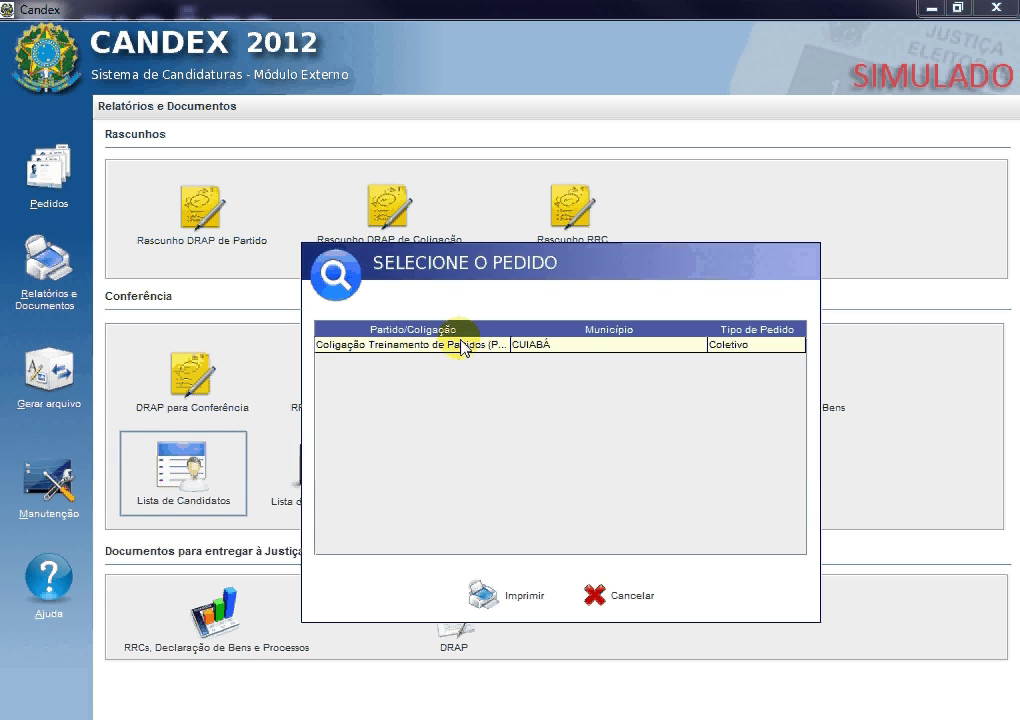
left_click(524, 610)
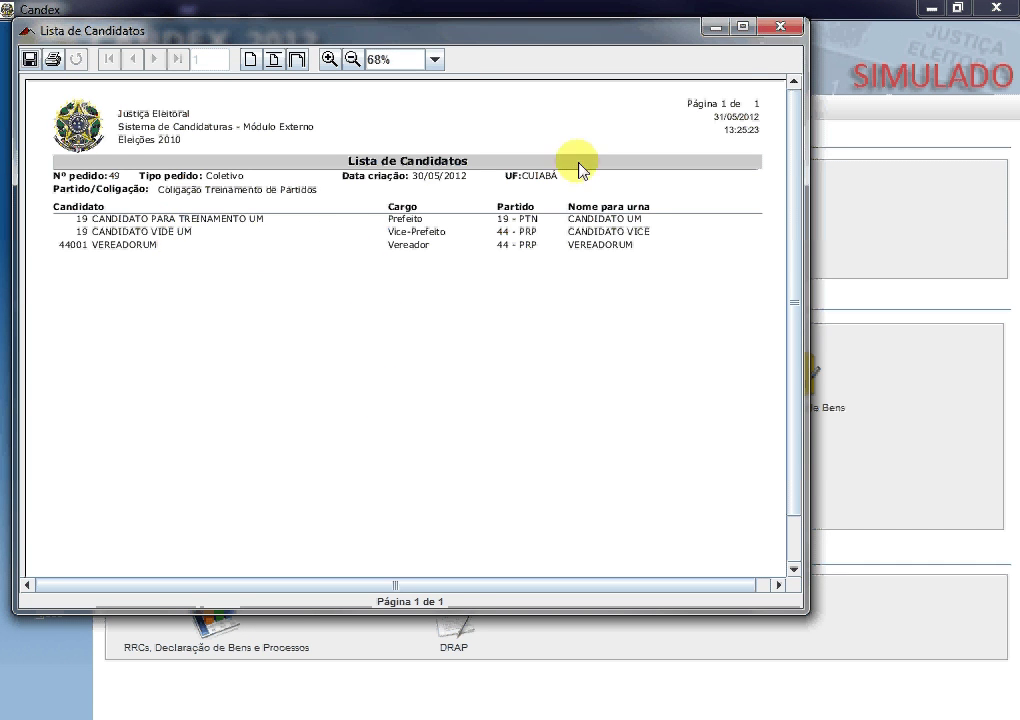
left_click(781, 27)
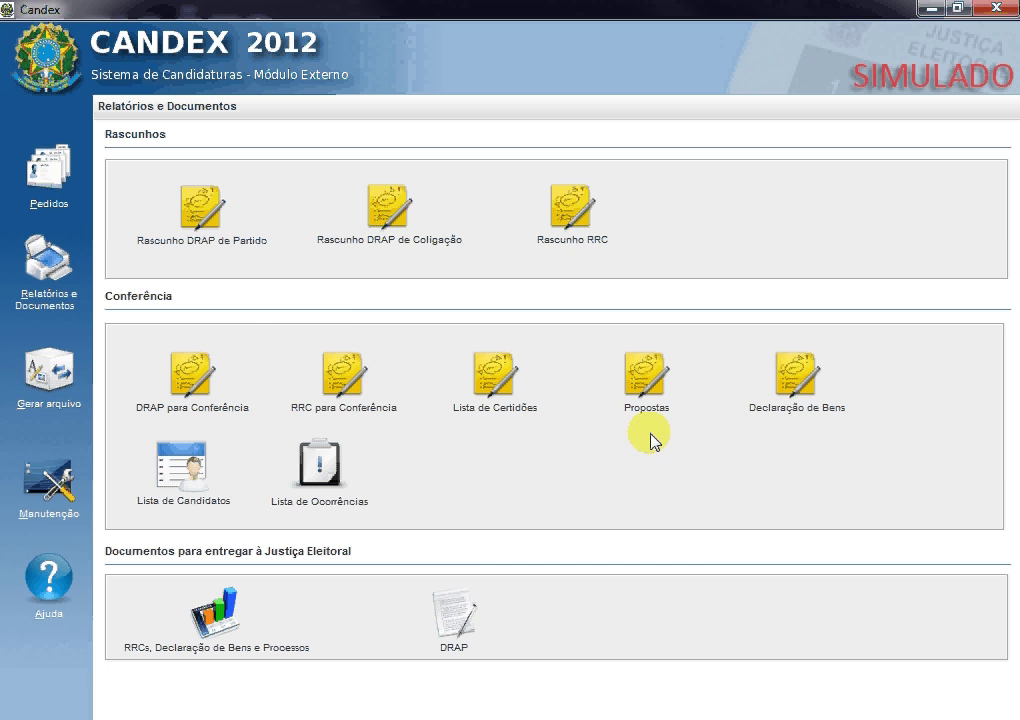
Step: Generate the Lista de Ocorrências report for the Cuiabá coalition request, review the listed occurrences and close it
left_click(345, 477)
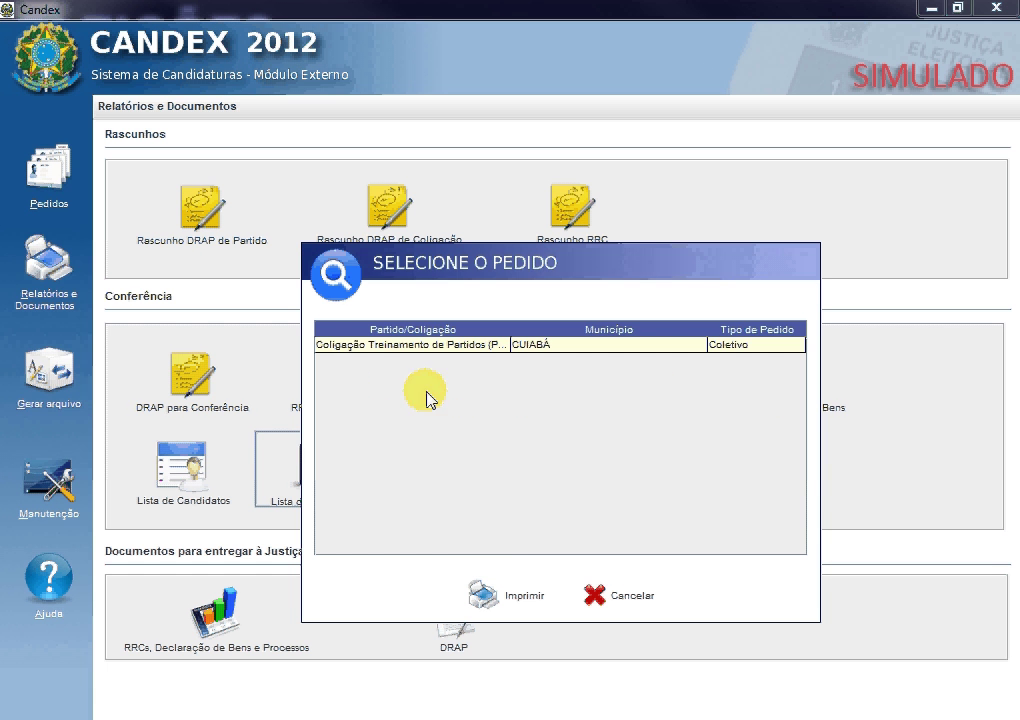
left_click(438, 345)
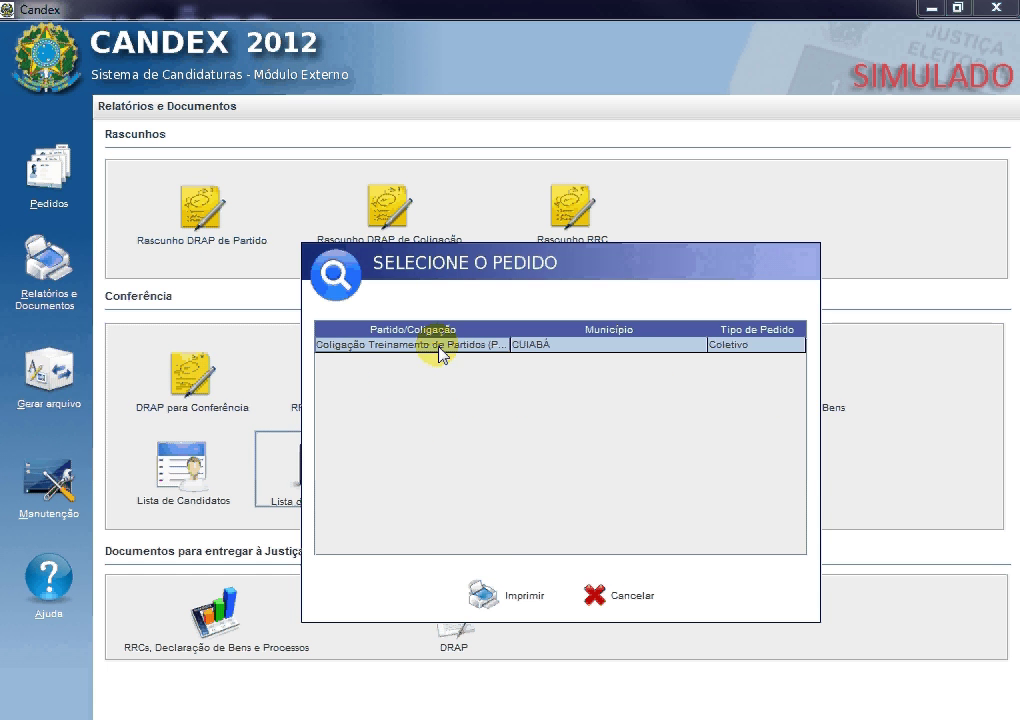
left_click(505, 597)
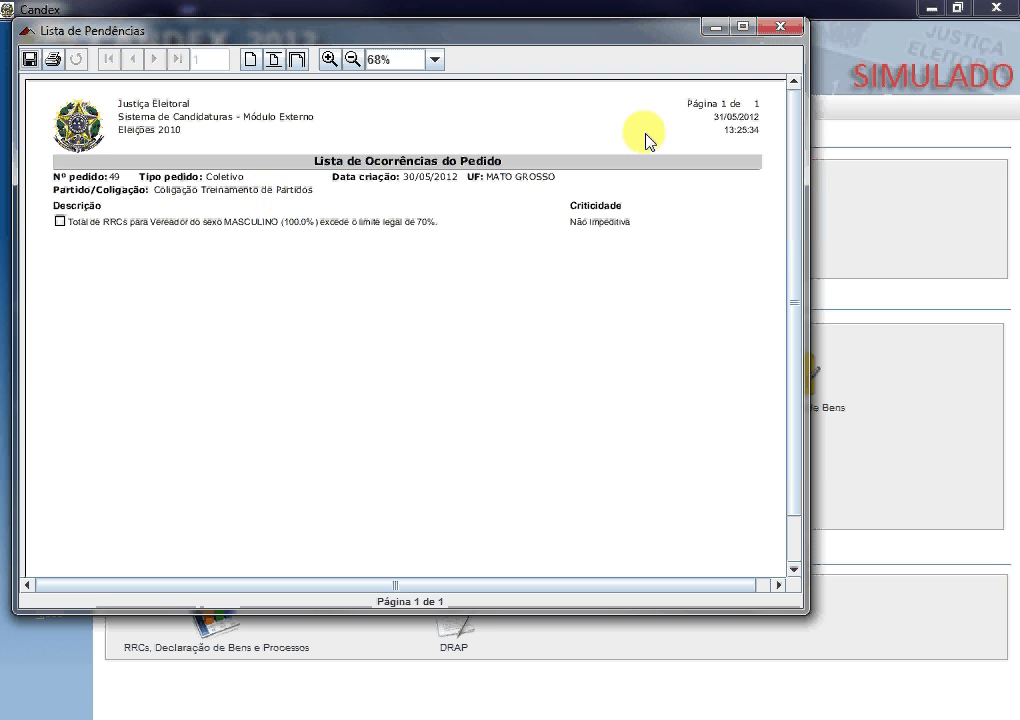
left_click(780, 22)
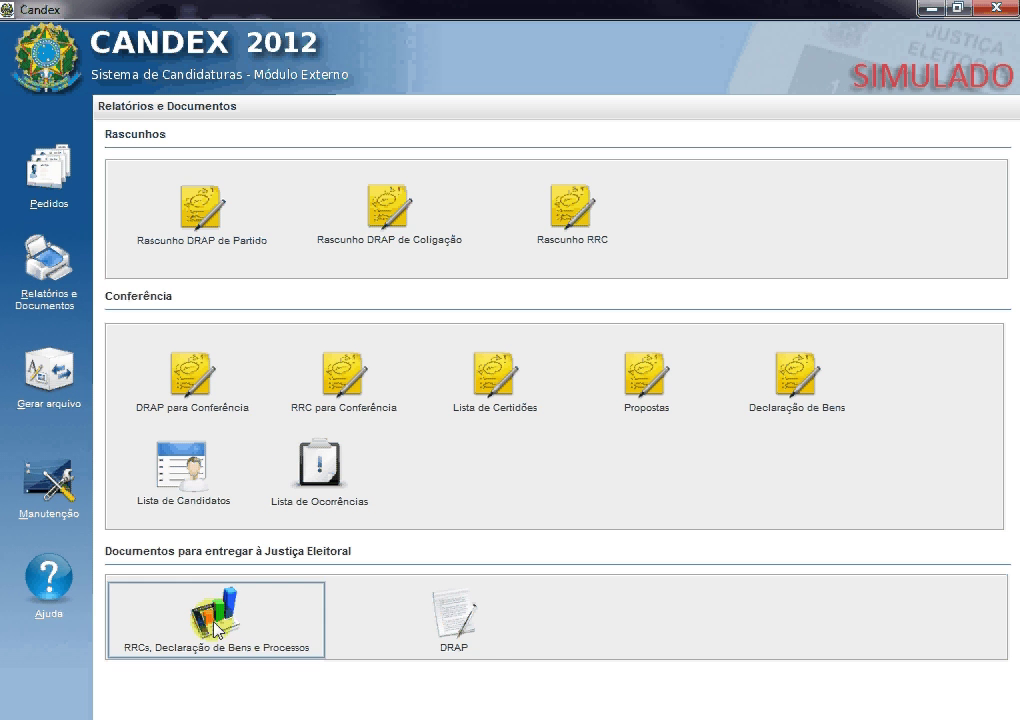
Step: Start generating the complete file for the Justiça Eleitoral from the Coligação Treinamento de Partidos request, review its occurrences and close them
left_click(53, 380)
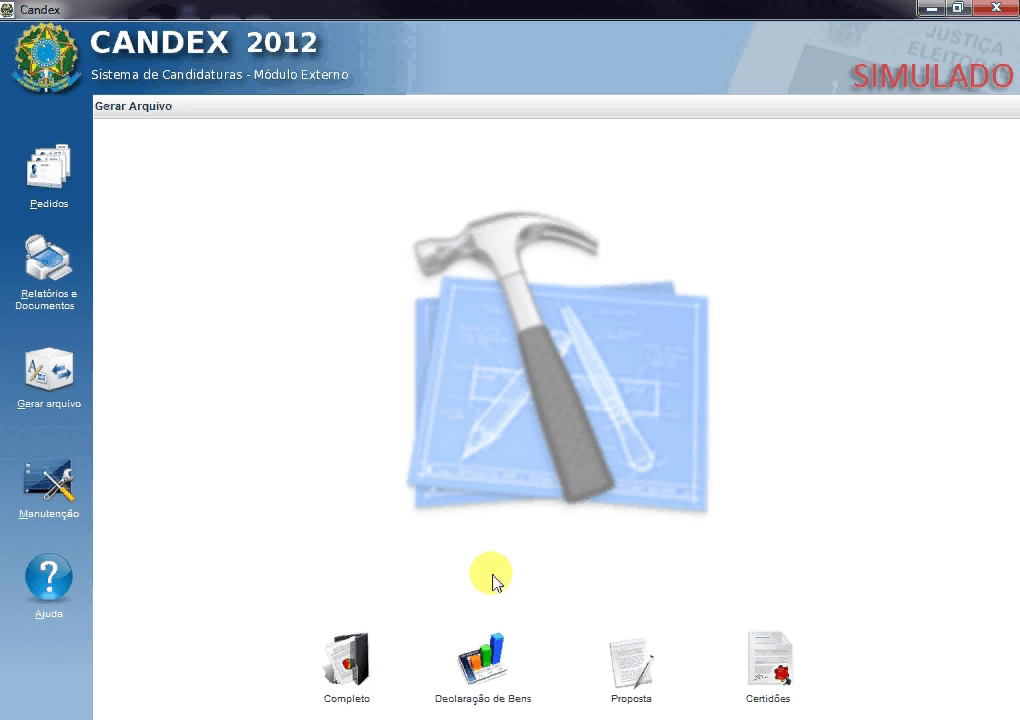
left_click(350, 662)
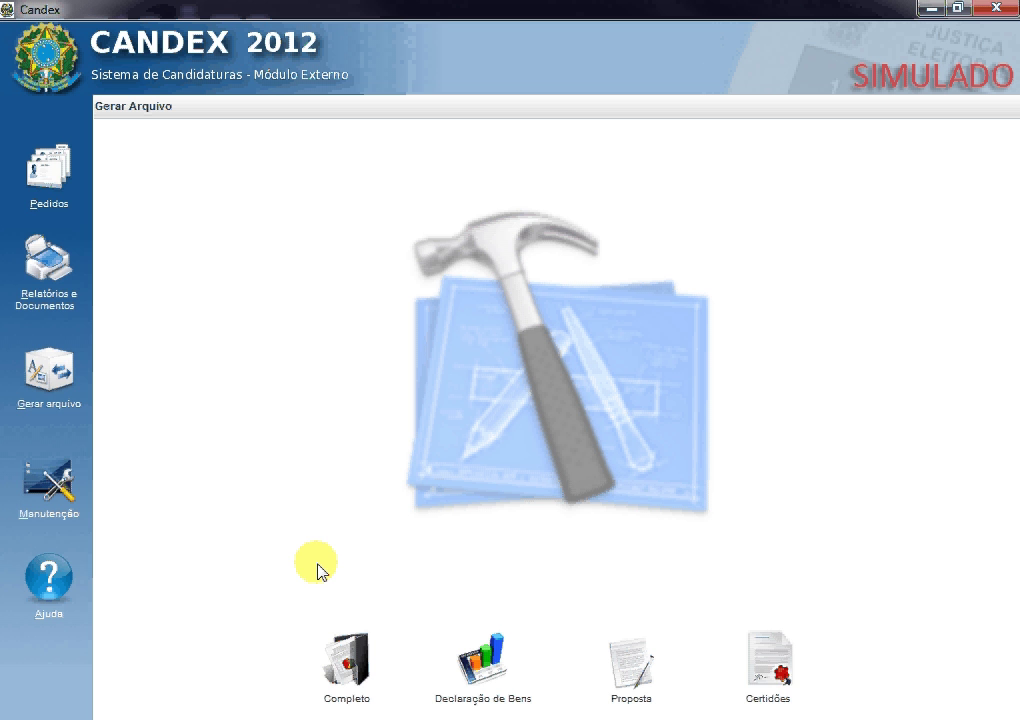
left_click(346, 660)
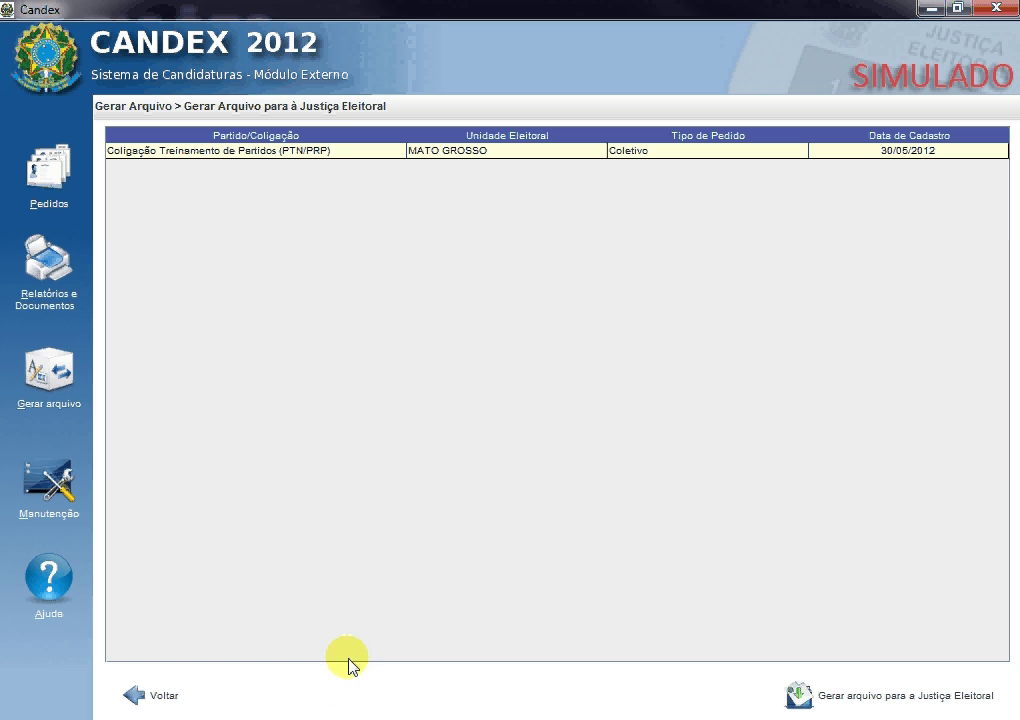
left_click(836, 703)
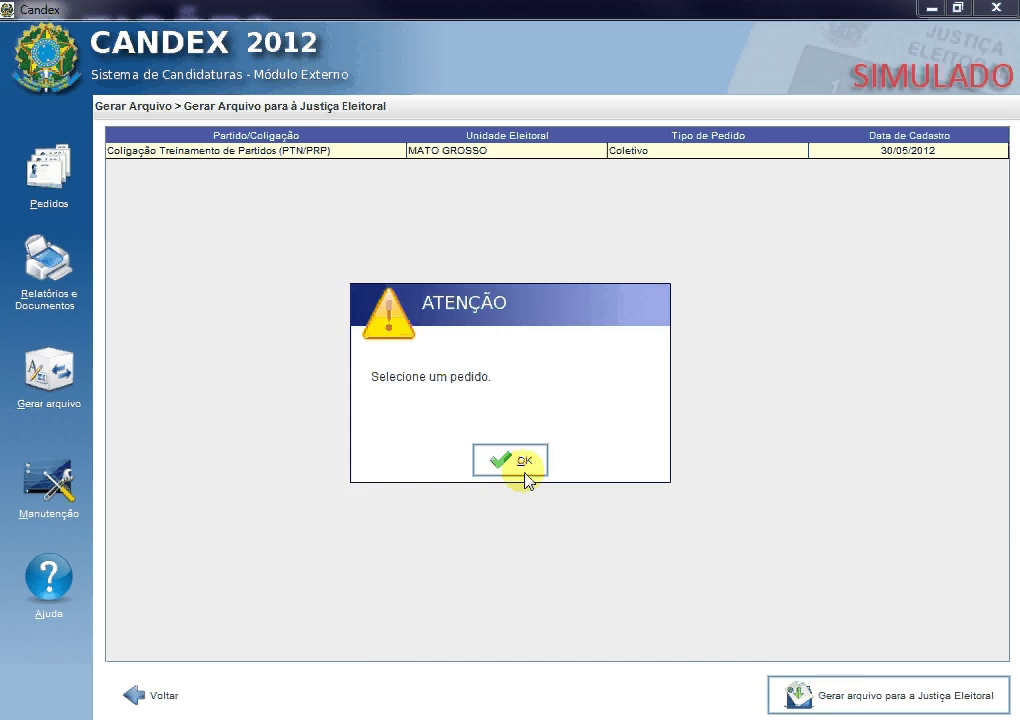
left_click(515, 460)
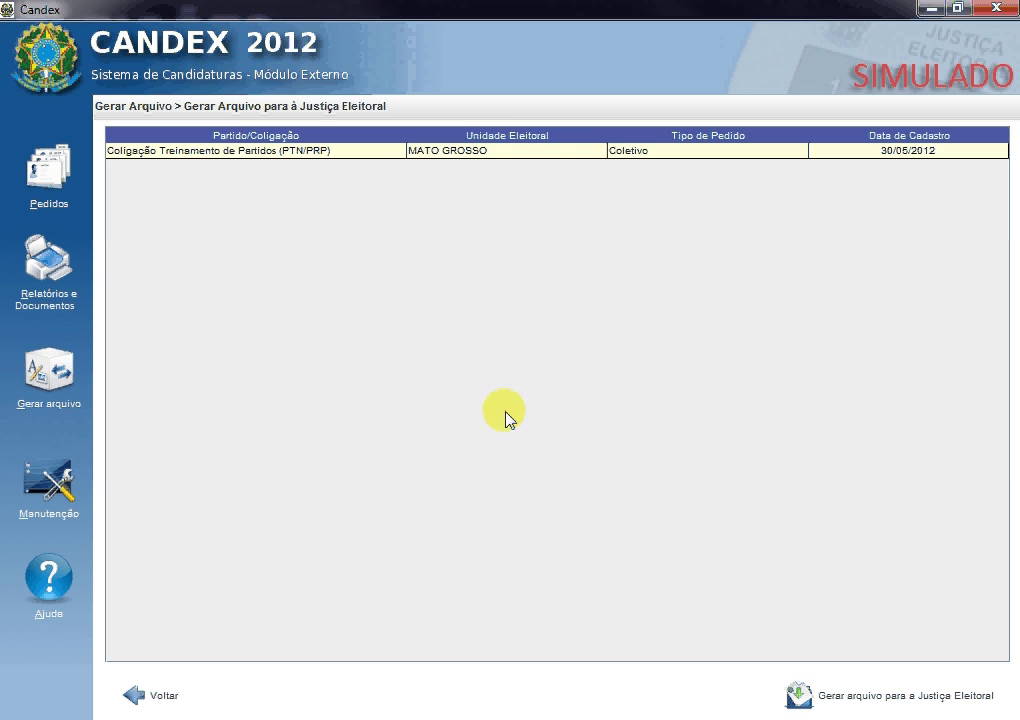
left_click(515, 151)
left_click(820, 697)
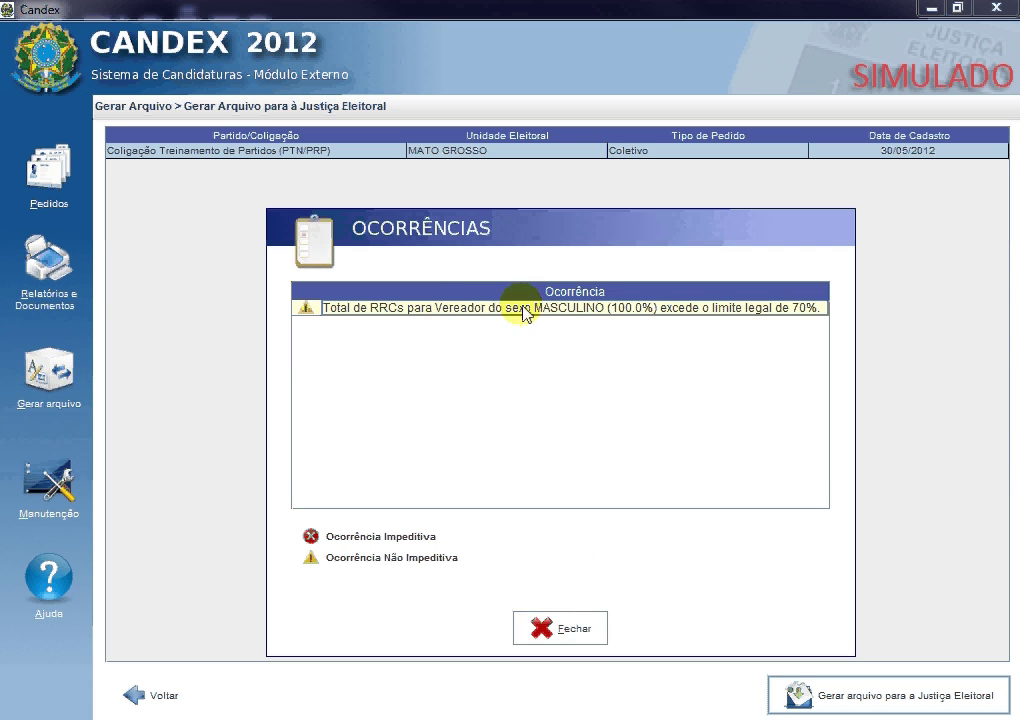
left_click(561, 630)
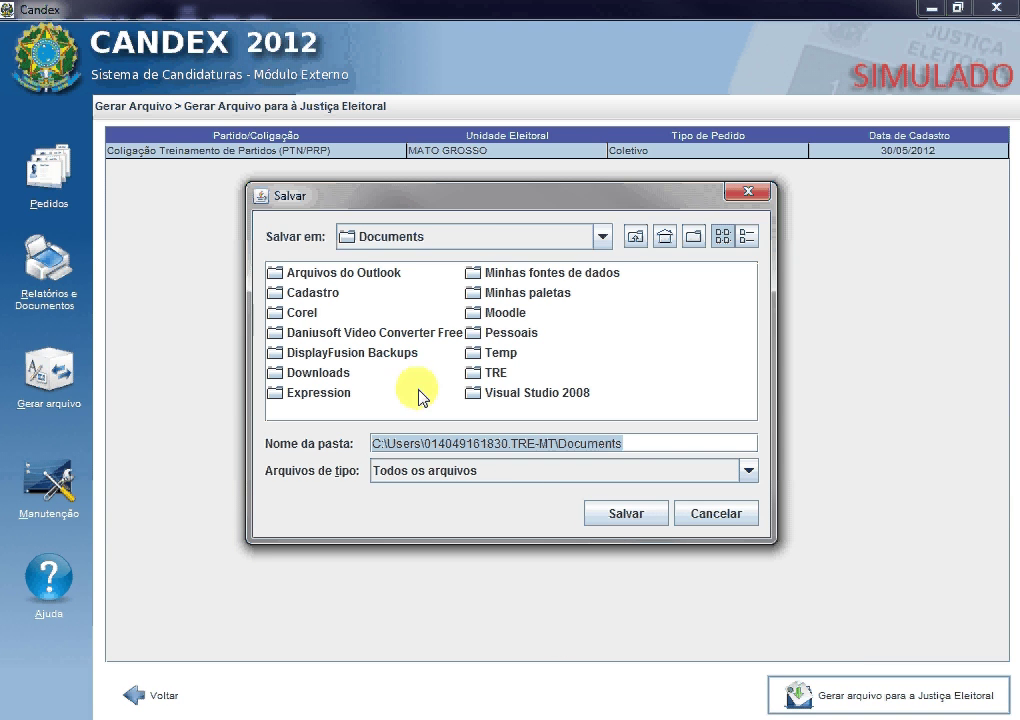
Step: Create a folder named "Arquivos JE" inside the Desktop's Video Aulas folder as the save destination
left_click(455, 238)
scroll(455, 278, "up", 2)
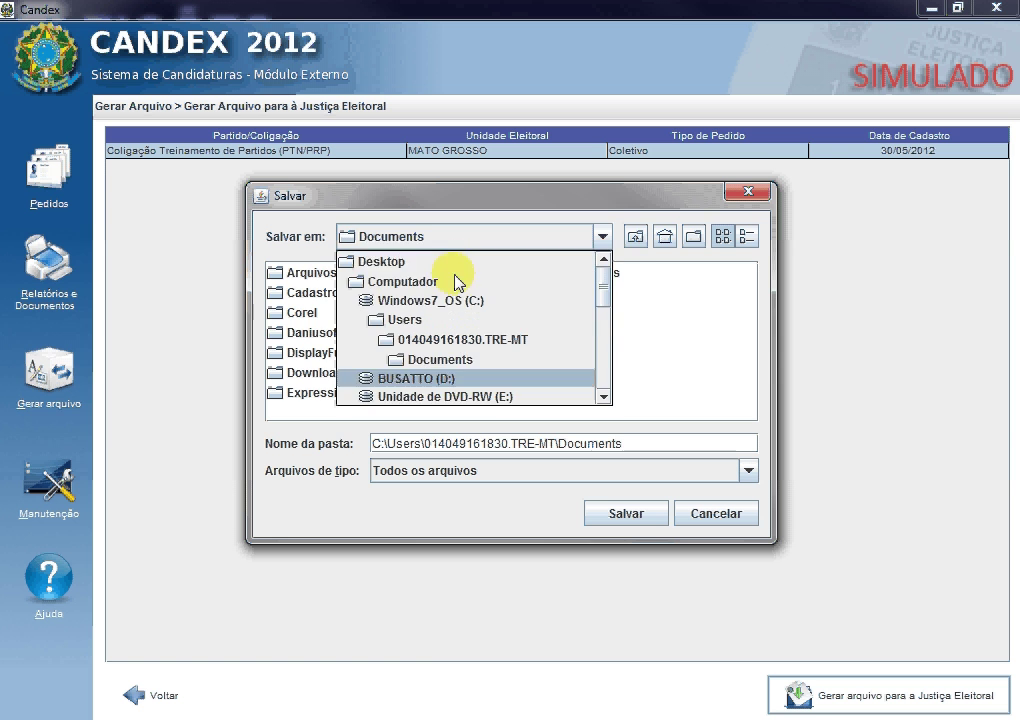
left_click(418, 264)
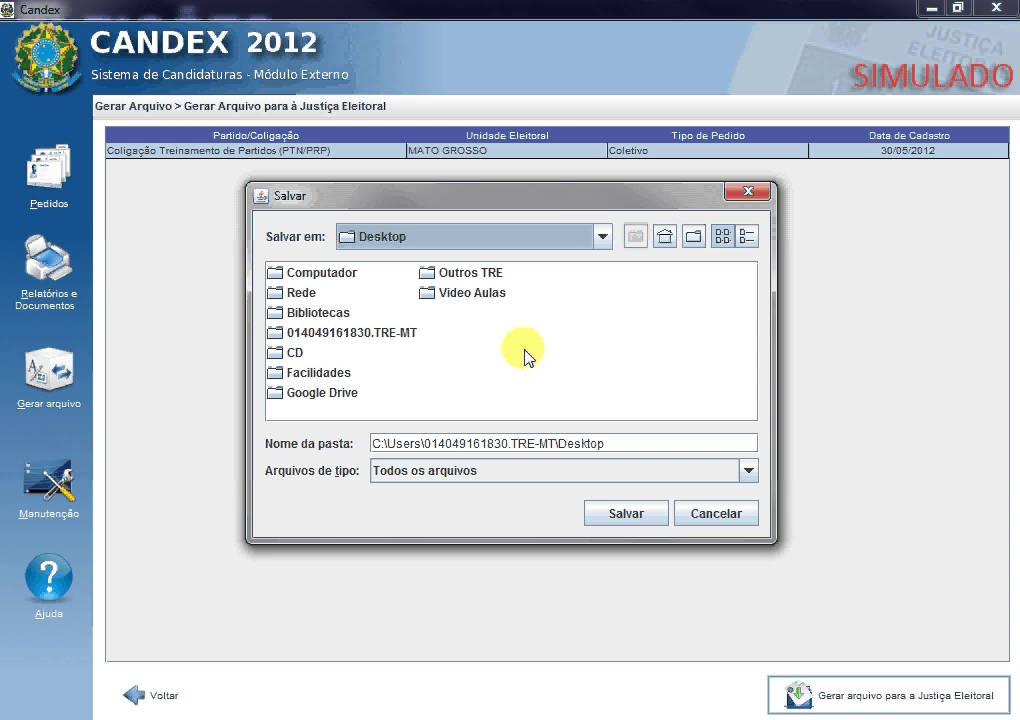
double_click(470, 298)
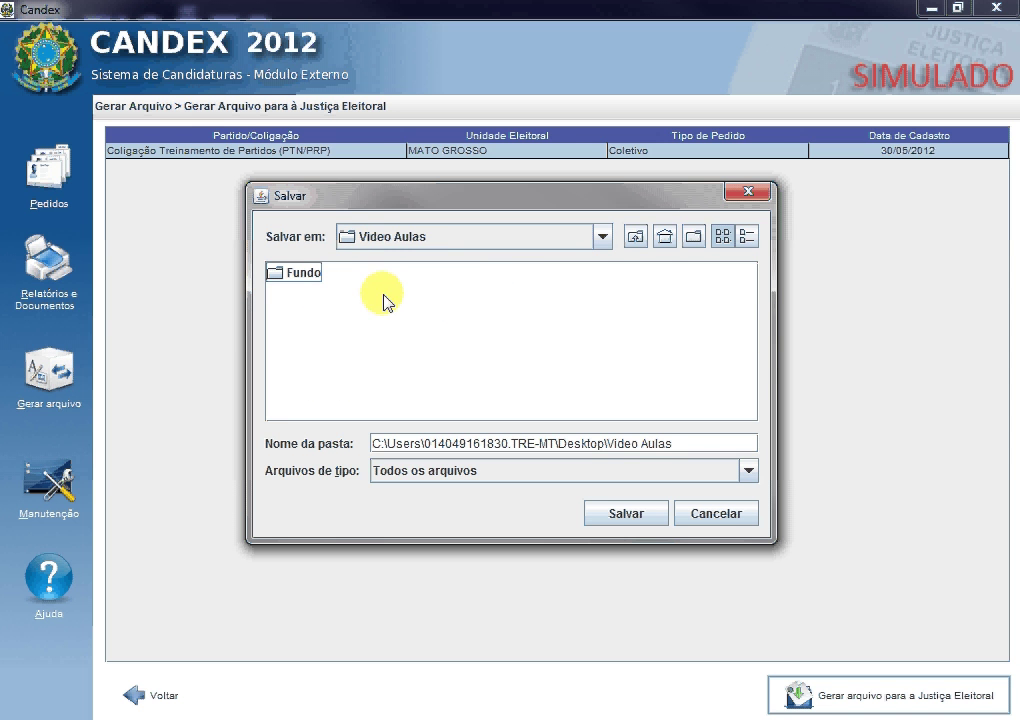
left_click(695, 238)
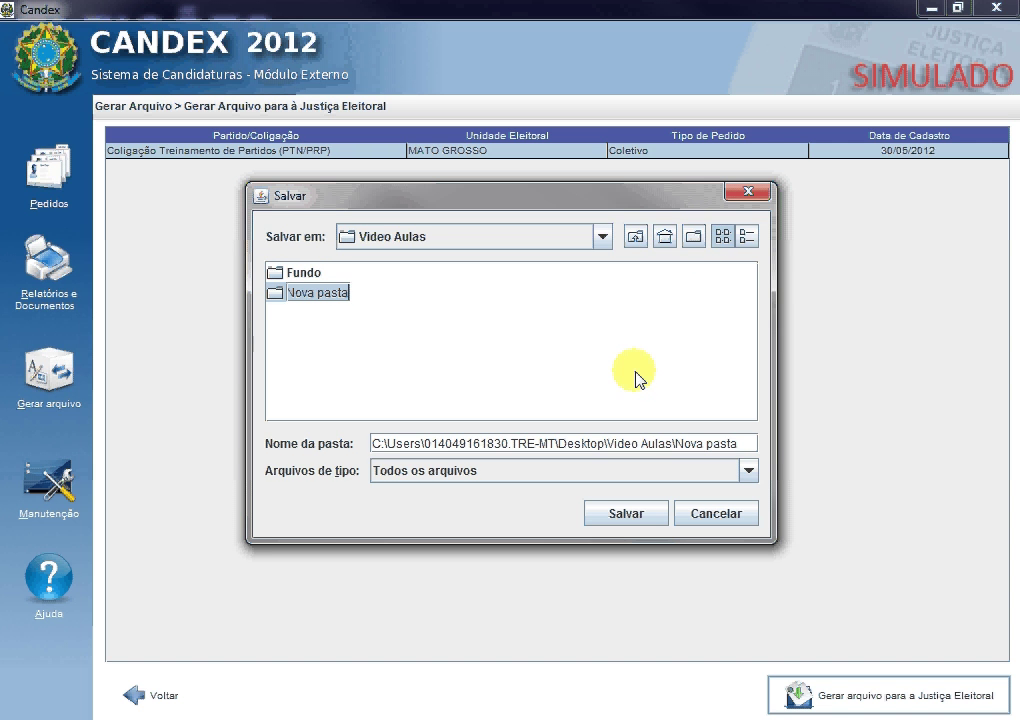
type("Arquivos")
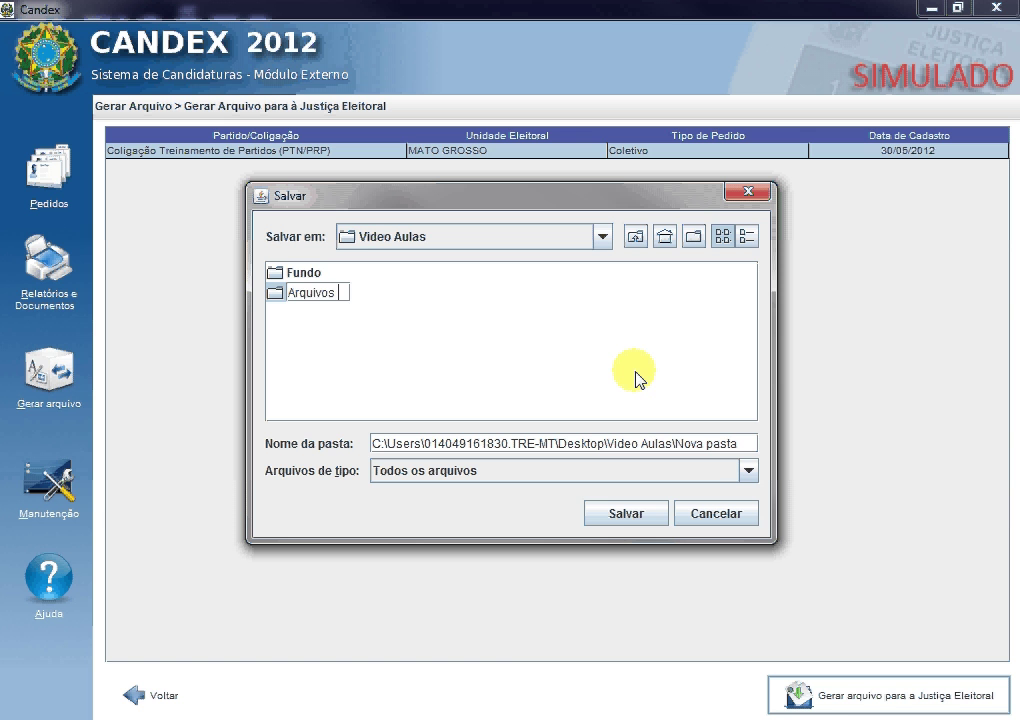
type(" JE")
key("Return")
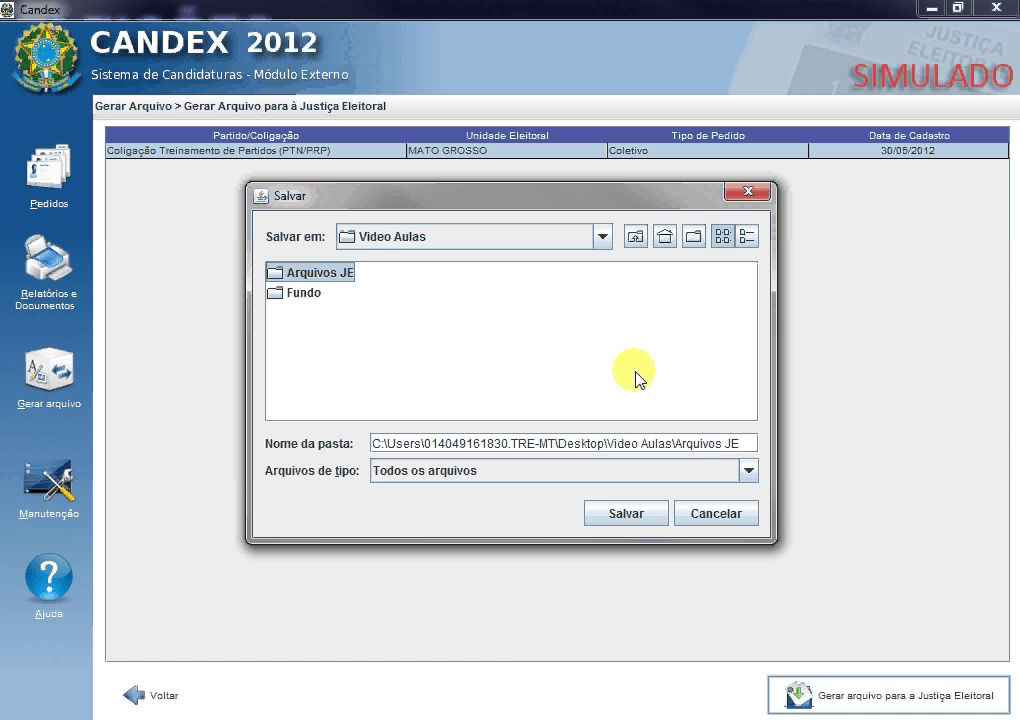
Step: Try to save the coalition's complete file in the Arquivos JE folder and dismiss the resulting message
double_click(325, 274)
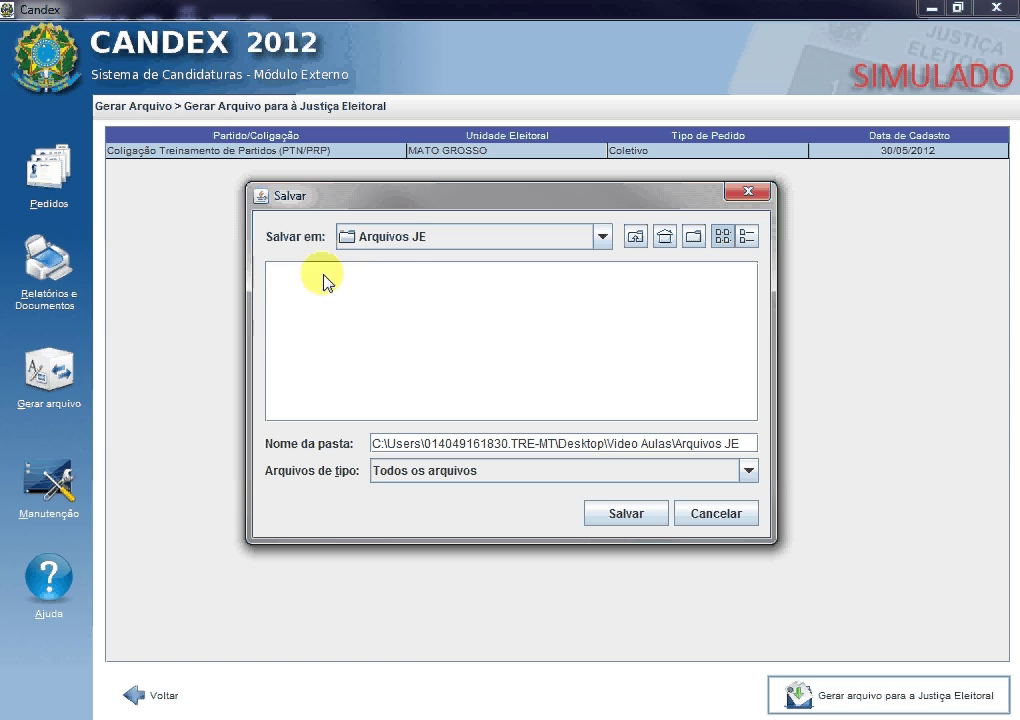
left_click(627, 514)
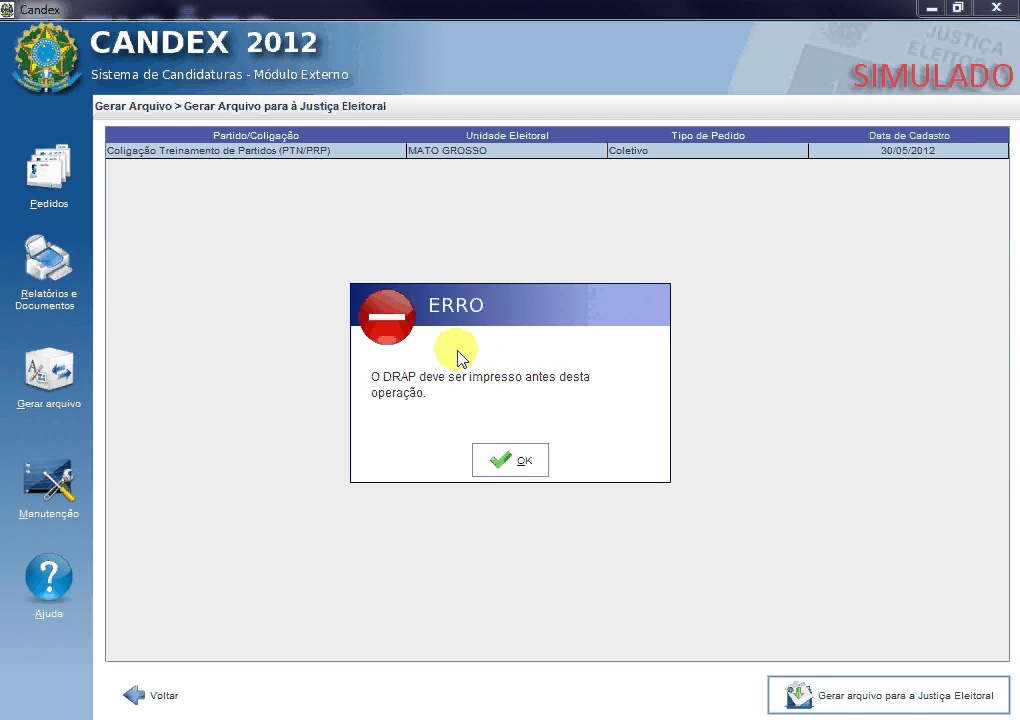
left_click(518, 462)
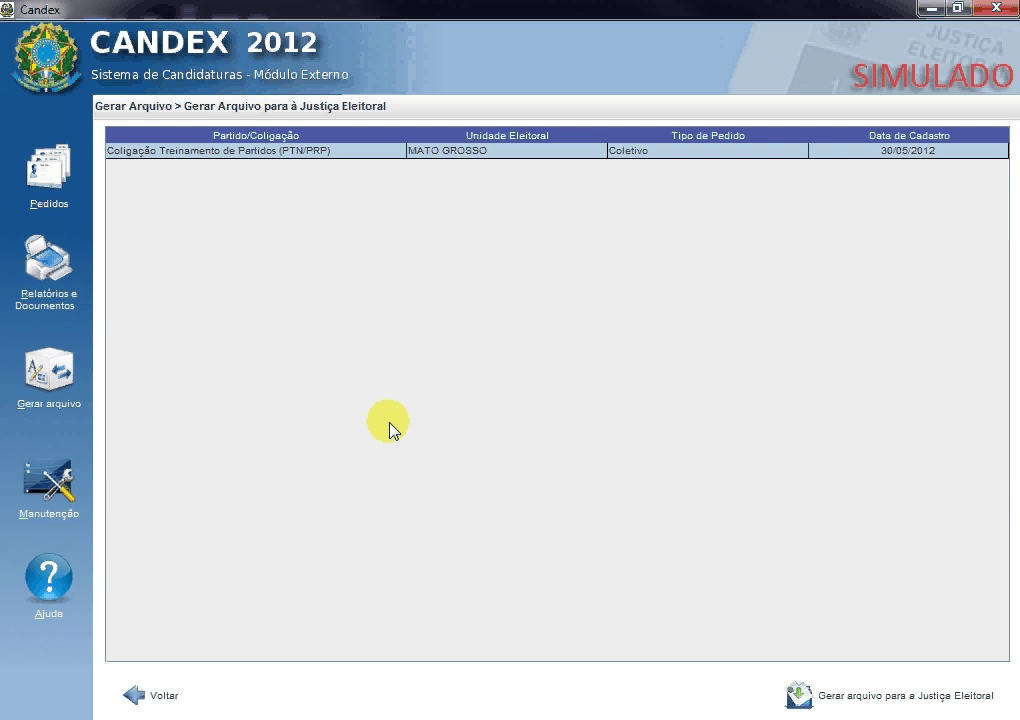
Step: Generate the RRC/RRCI, Lista de Certidões, Declaração de Bens and Propostas de Governo delivery documents for the Cuiabá request's Prefeito candidate
left_click(58, 290)
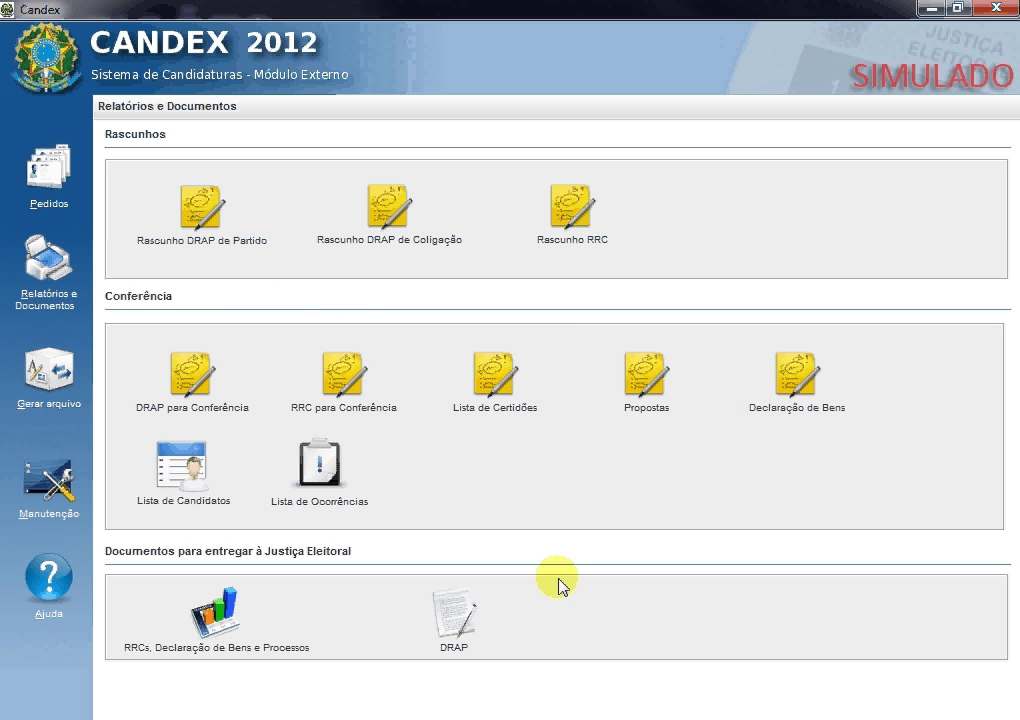
left_click(224, 620)
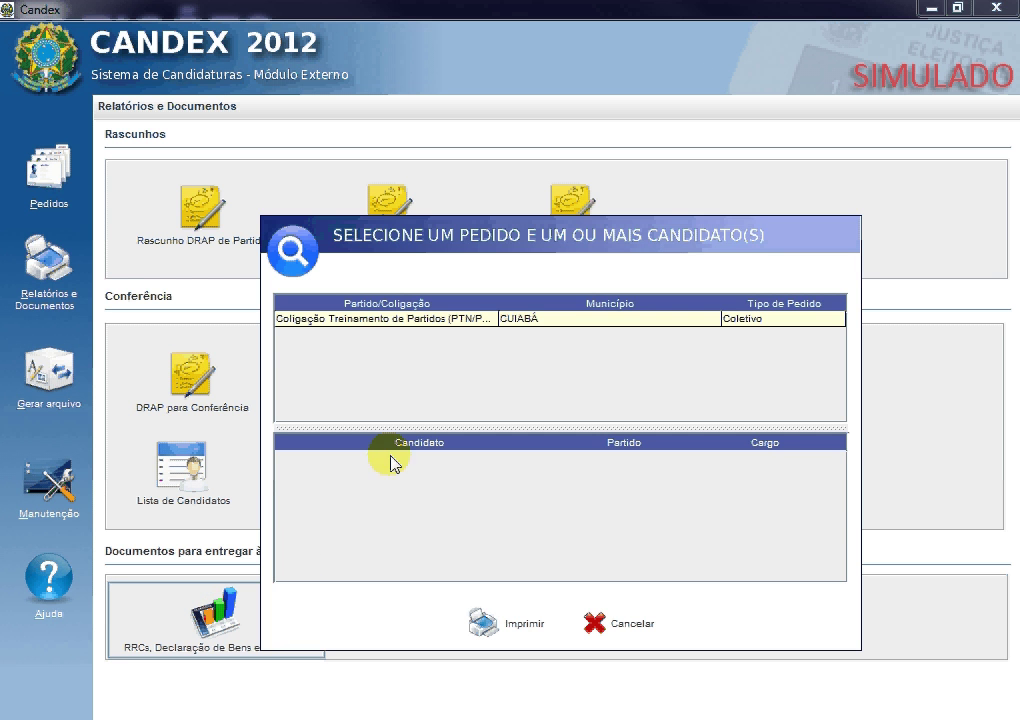
left_click(408, 319)
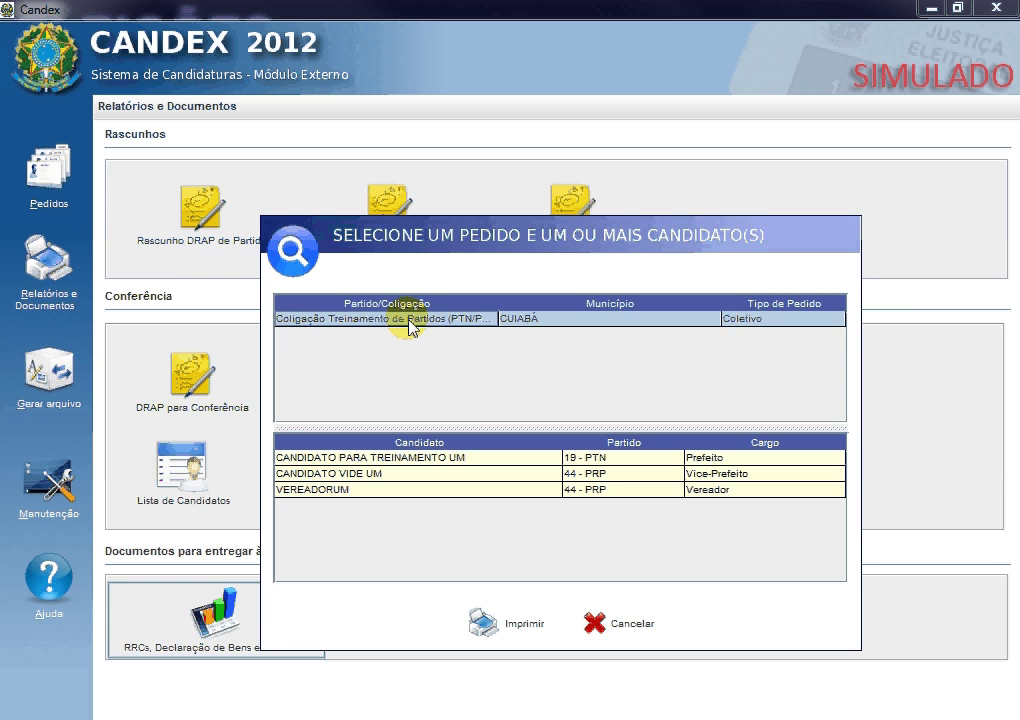
left_click(452, 459)
left_click(490, 628)
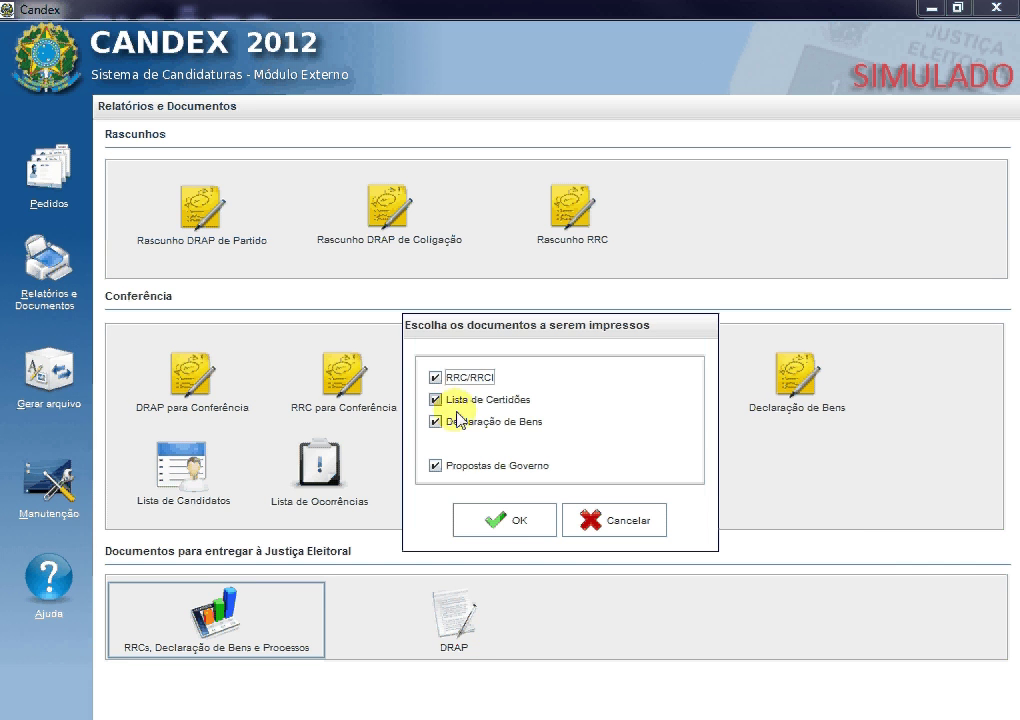
left_click(518, 522)
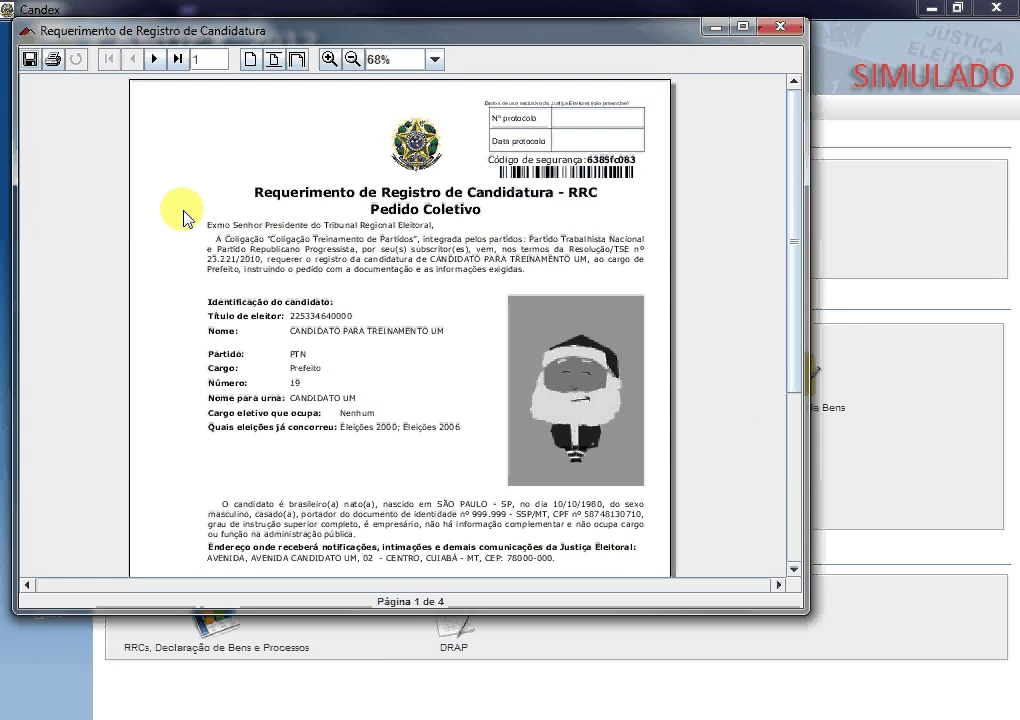
Step: Save the Prefeito candidate's RRC report as the PDF "RRC - Candidato Um" in Video Aulas\Arquivos JE on the Desktop and close the report
left_click(30, 60)
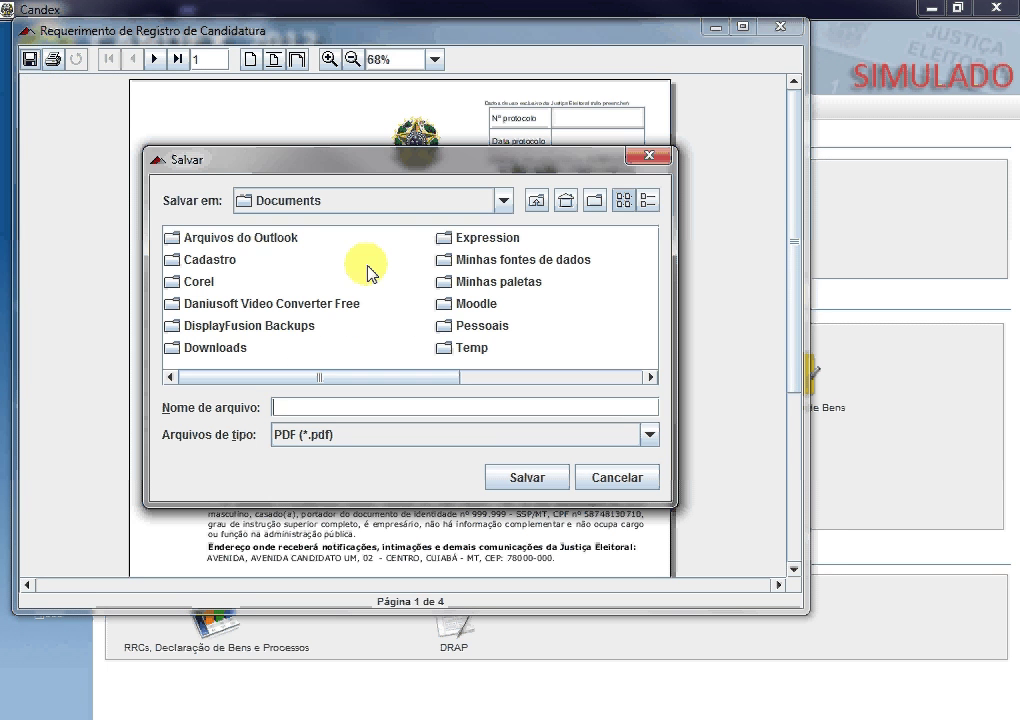
left_click(502, 200)
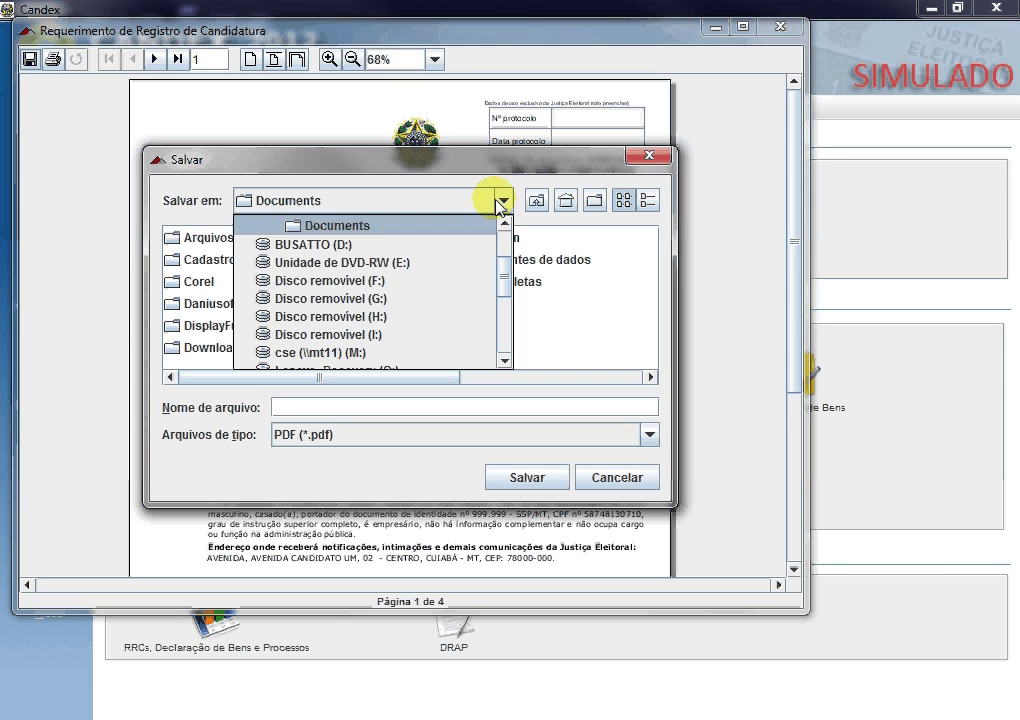
left_click(250, 224)
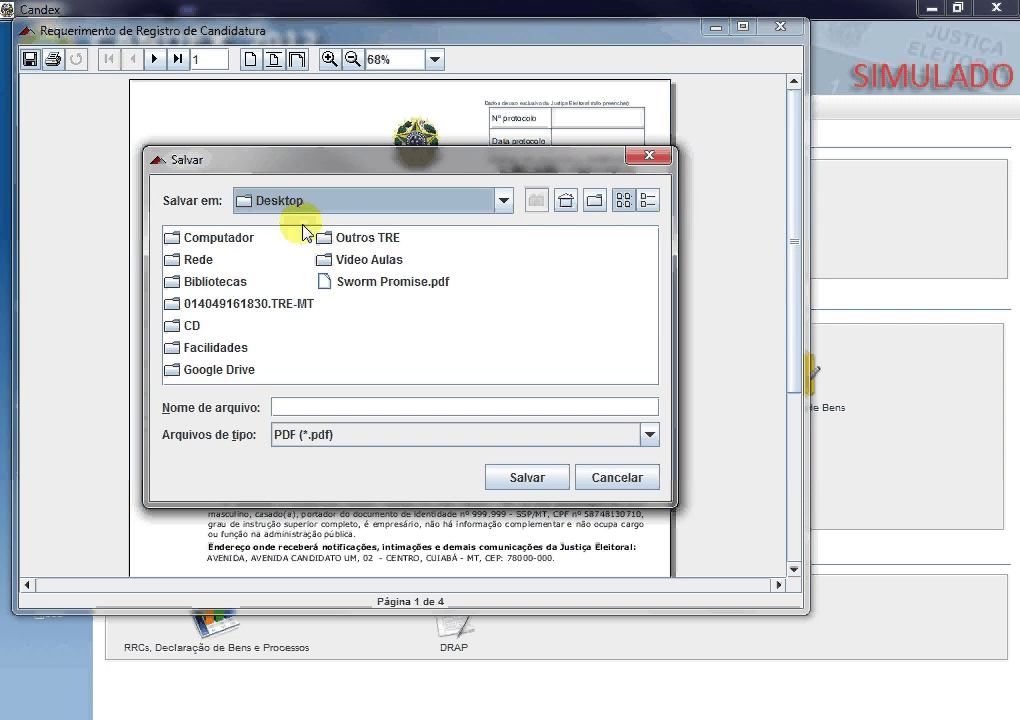
double_click(365, 262)
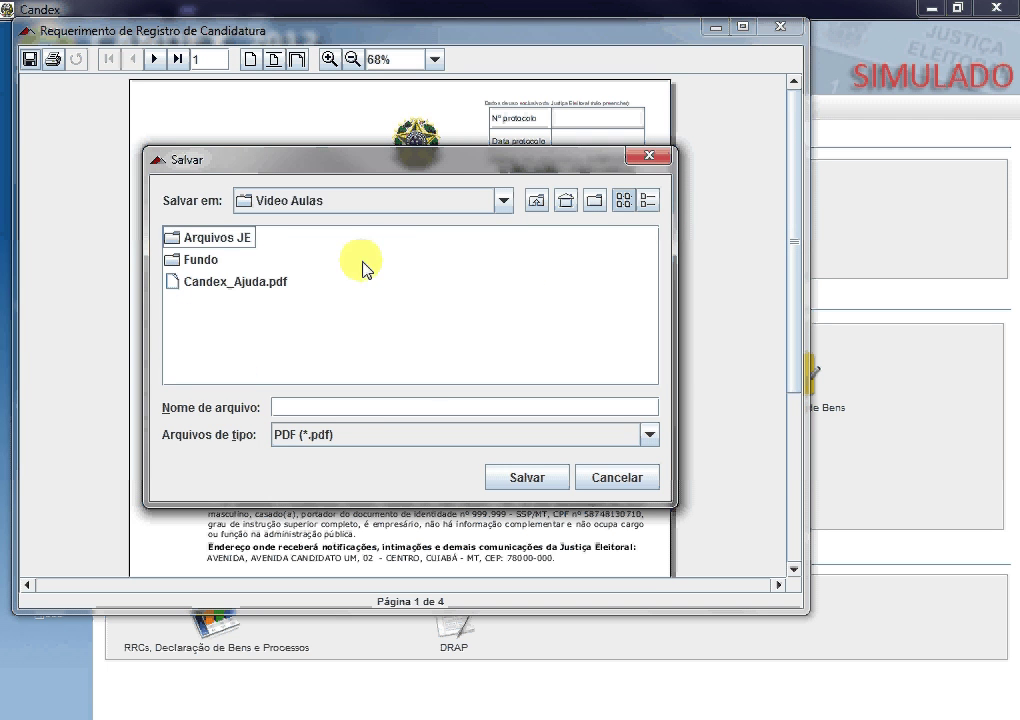
double_click(210, 240)
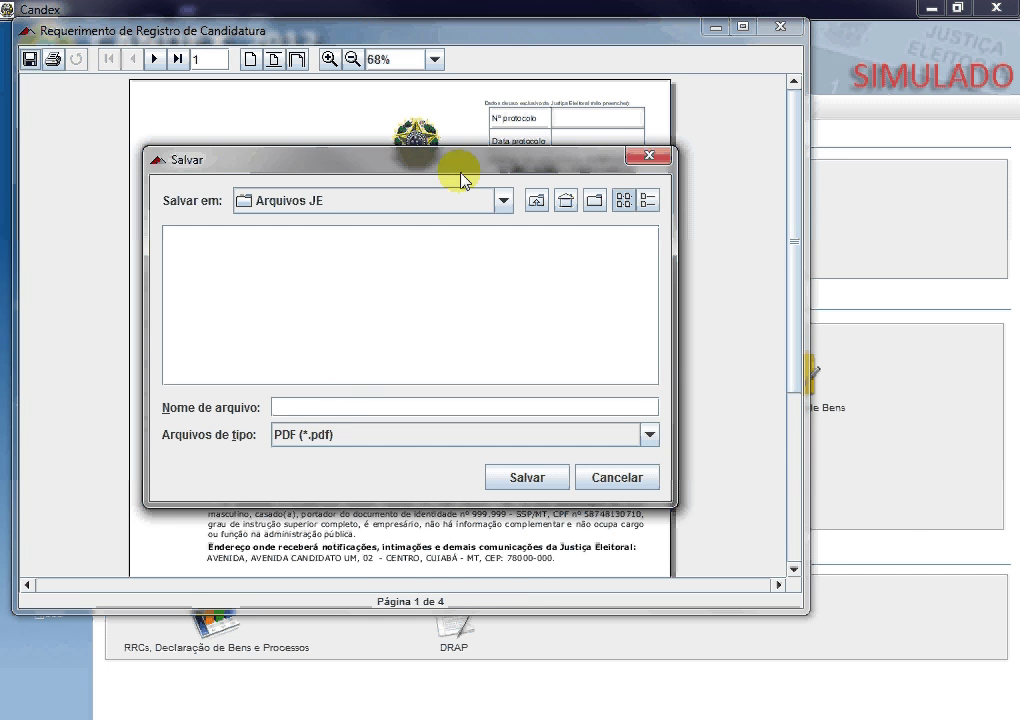
left_click_drag(461, 170, 461, 175)
left_click_drag(400, 168, 637, 337)
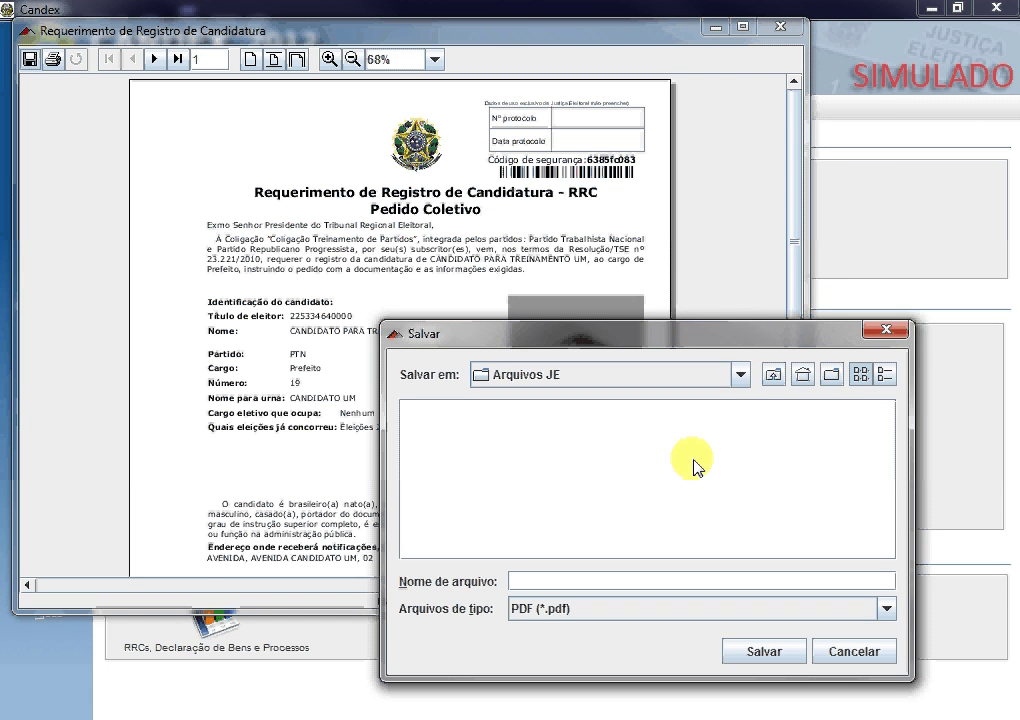
type("RRC - Candidato ")
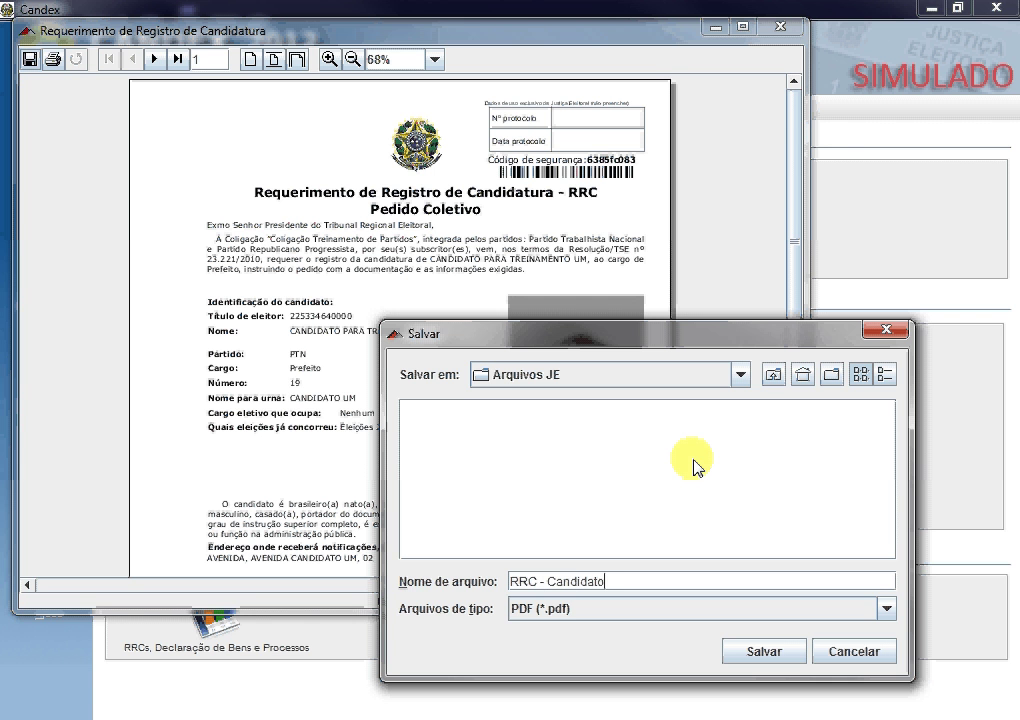
type("Um")
left_click(763, 651)
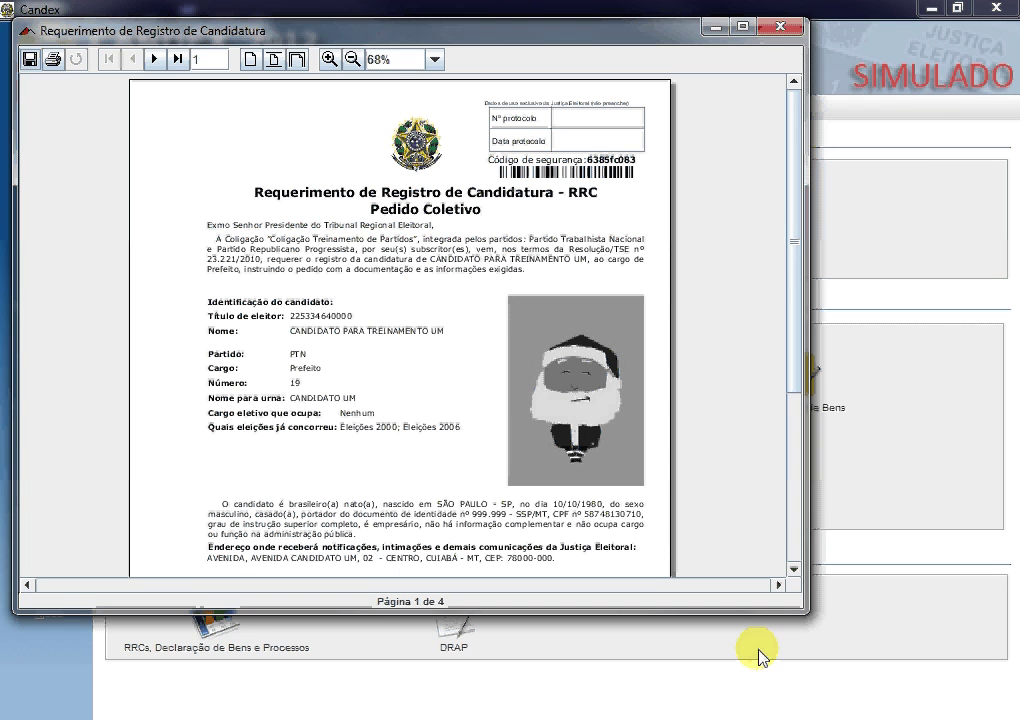
left_click(781, 27)
Step: Generate the RRC/RRCI, Lista de Certidões and Declaração de Bens delivery documents for the Cuiabá request's Vice-Prefeito candidate
left_click(250, 598)
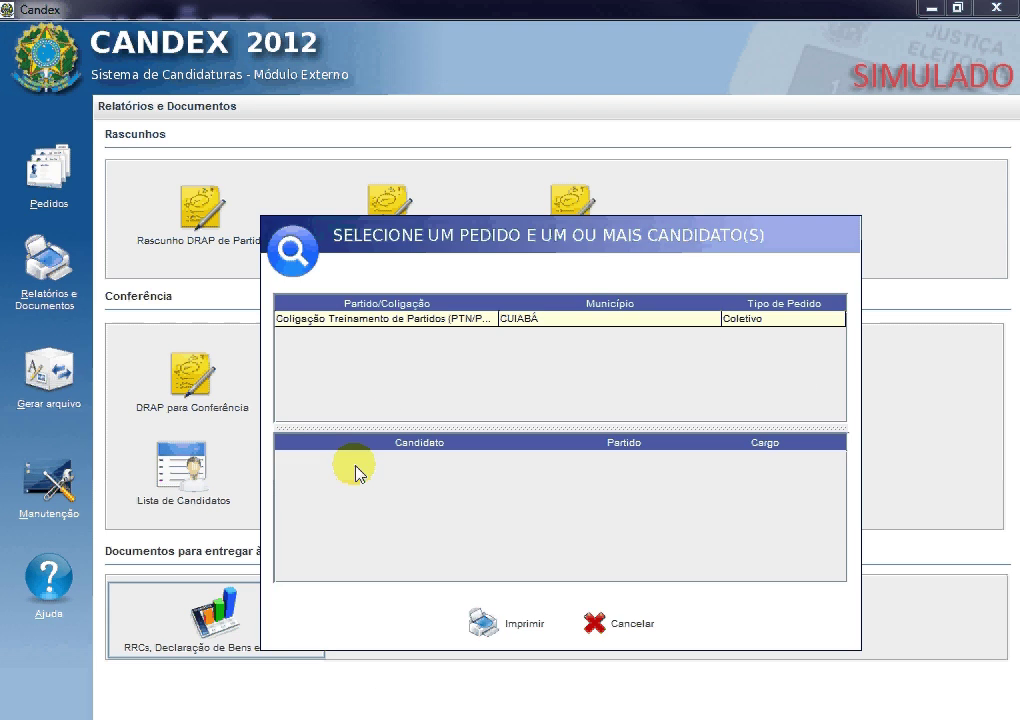
left_click(386, 319)
left_click(405, 473)
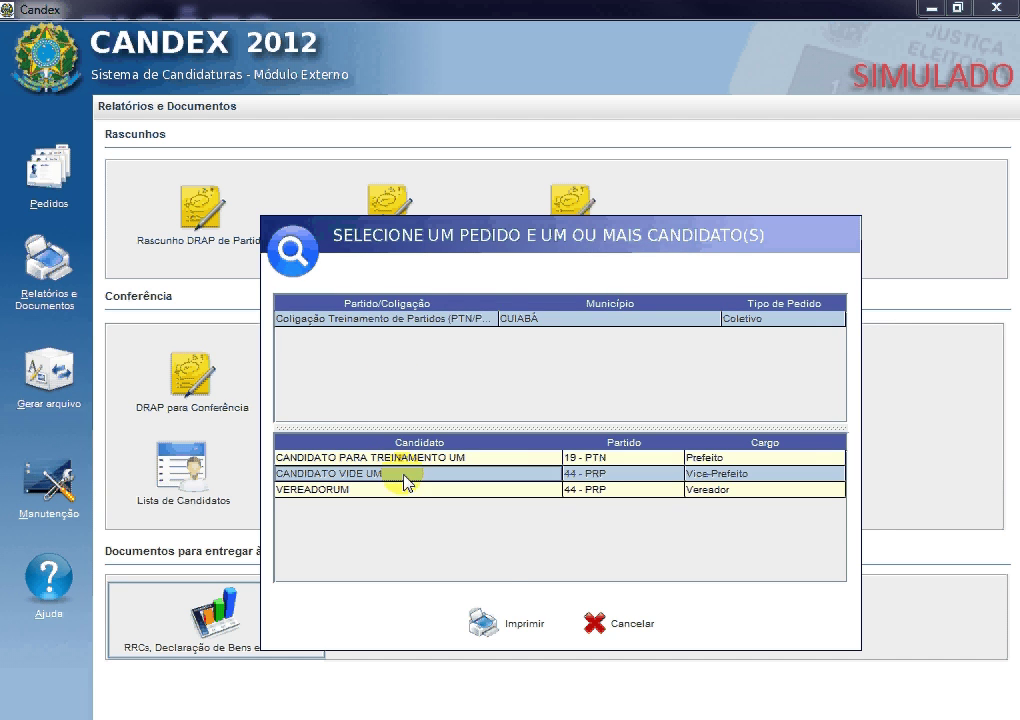
left_click(519, 625)
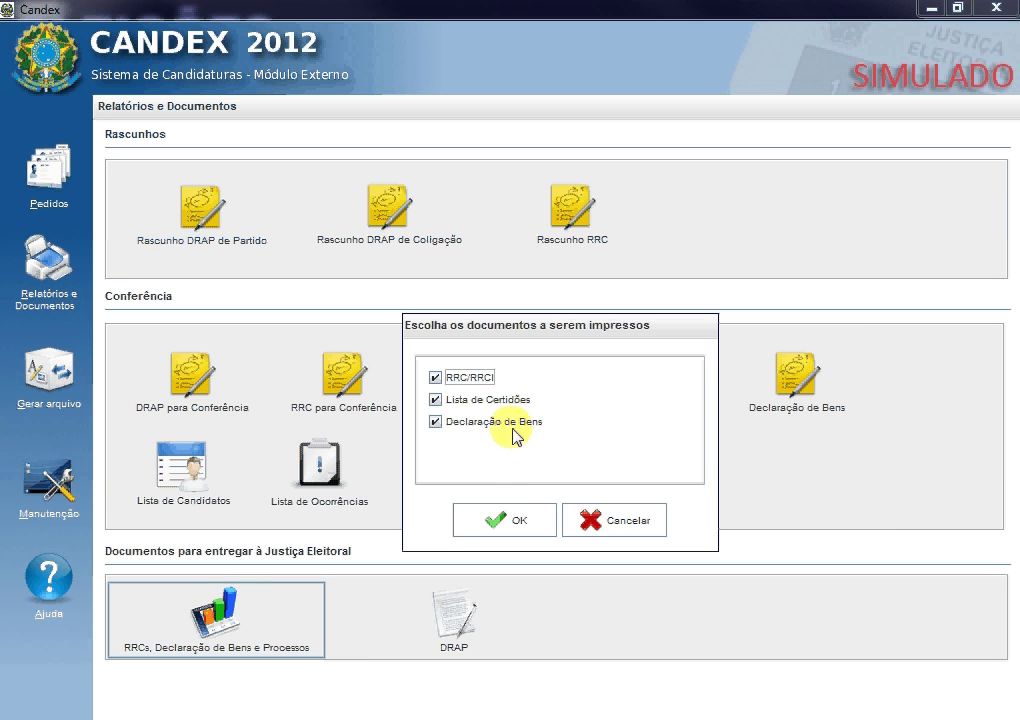
left_click(512, 520)
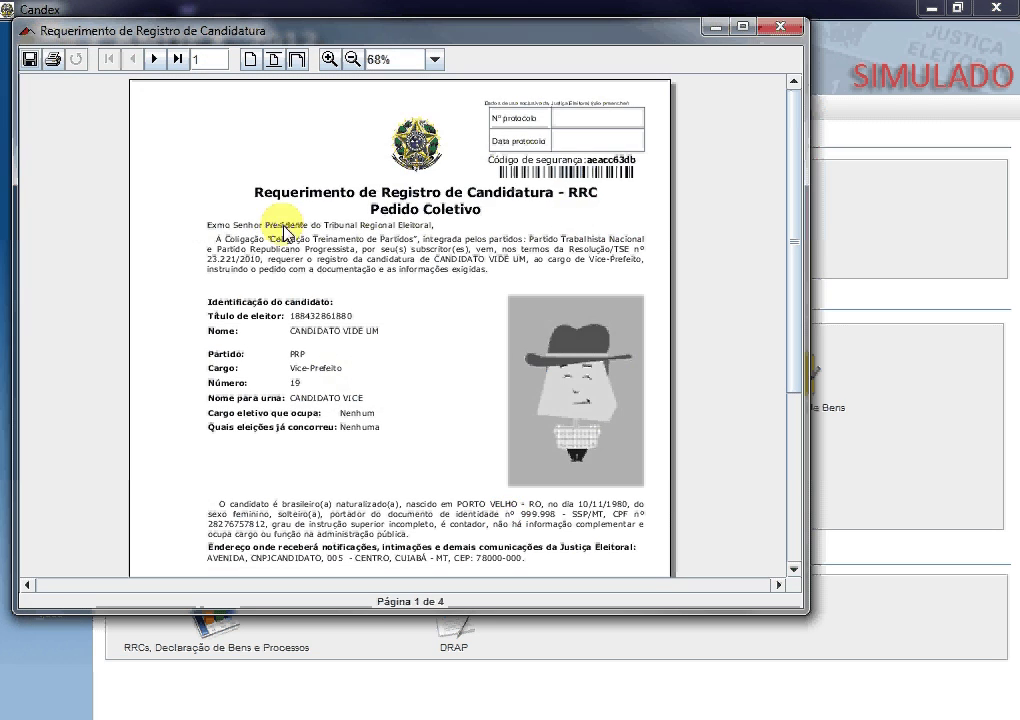
Step: Save the Vice-Prefeito candidate's RRC report as the PDF "RRC - Candidato Dois" in Video Aulas\Arquivos JE on the Desktop and close the report
left_click(29, 60)
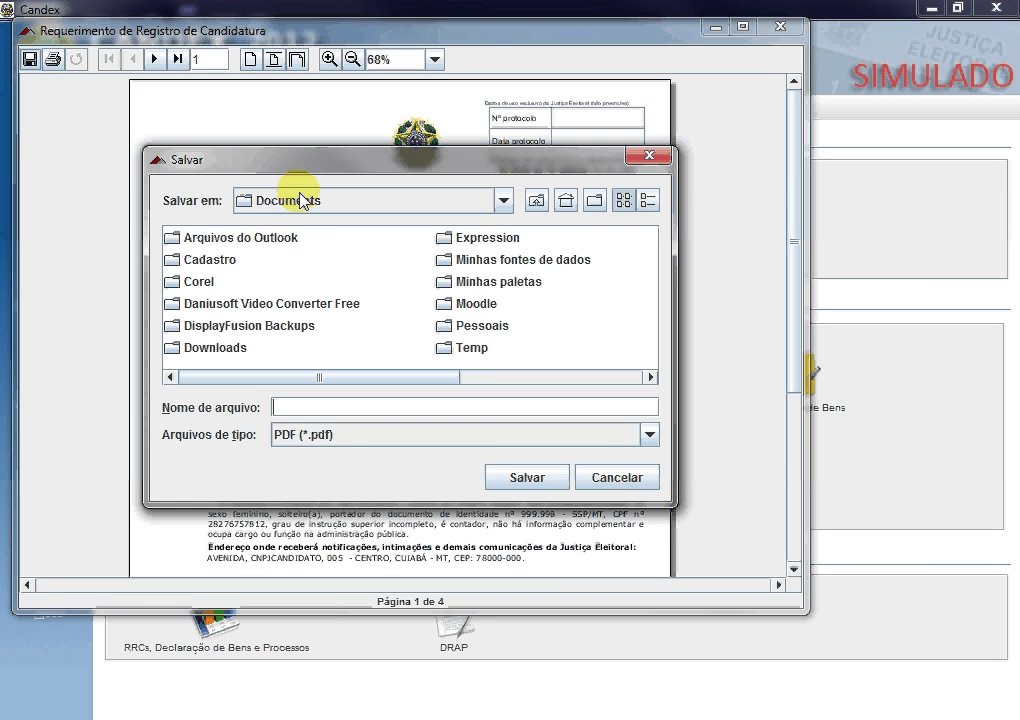
left_click(330, 202)
scroll(362, 278, "up", 2)
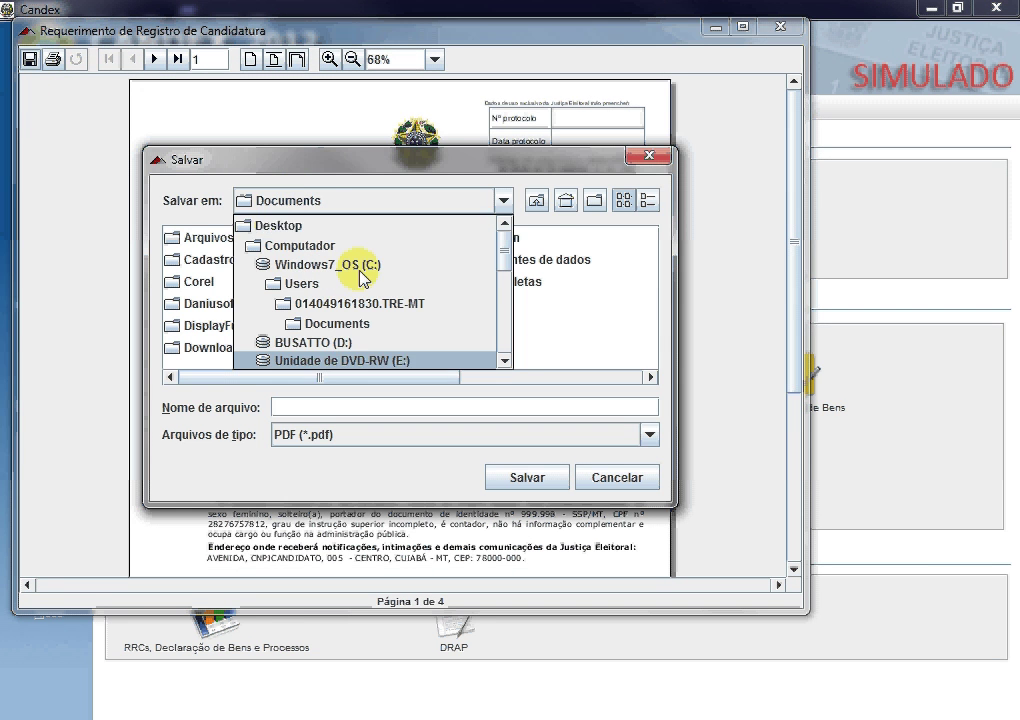
left_click(330, 227)
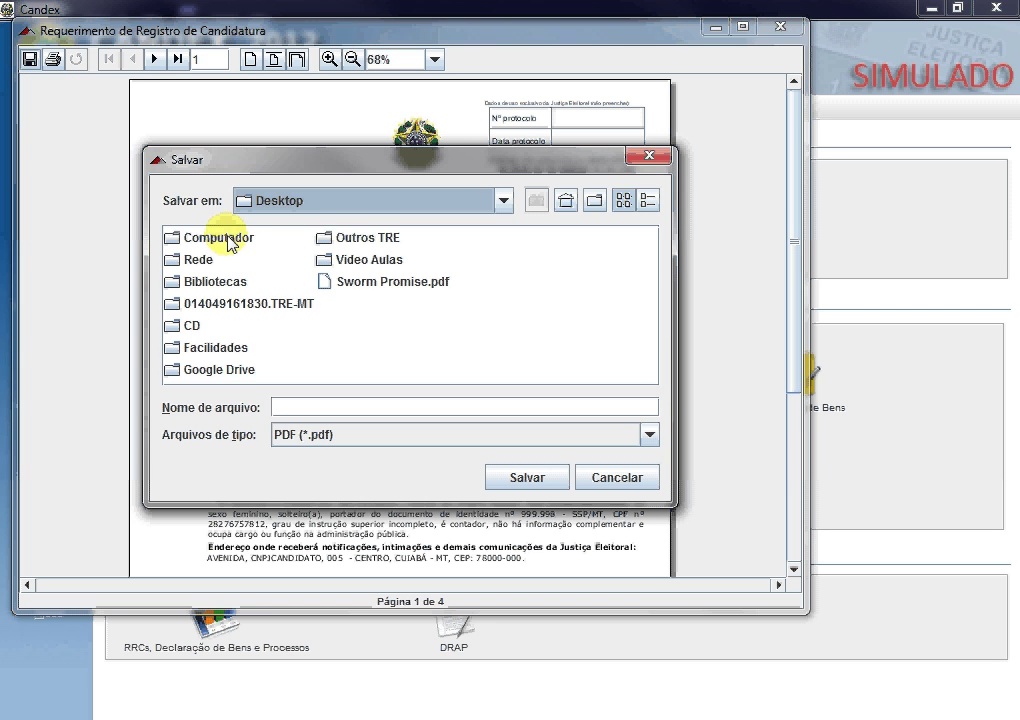
double_click(368, 262)
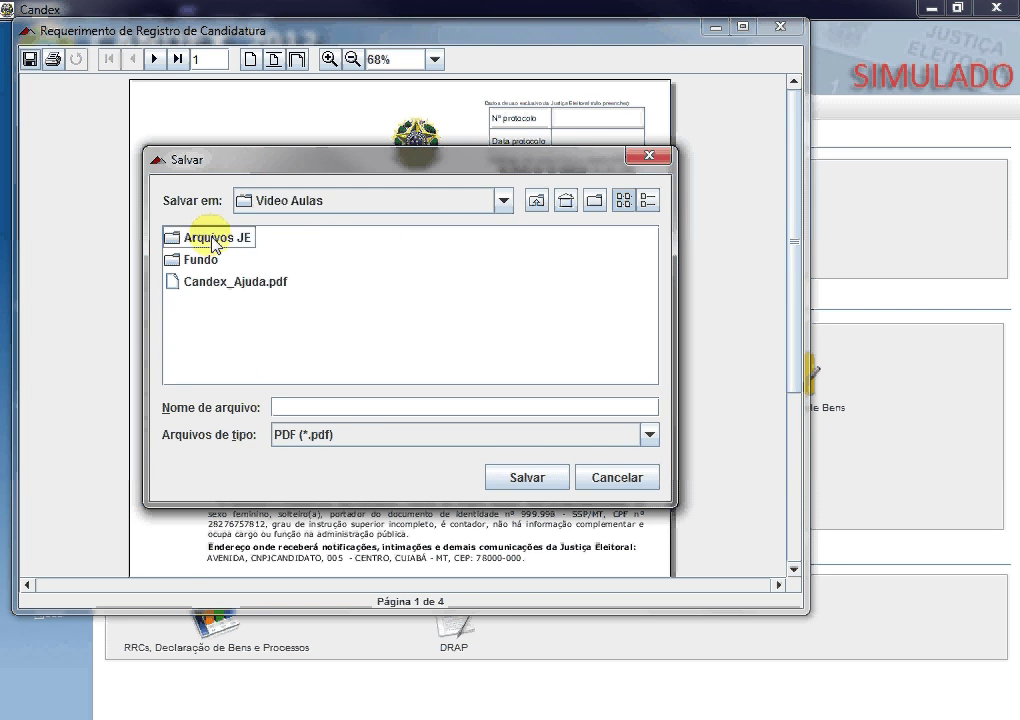
double_click(214, 240)
left_click(342, 410)
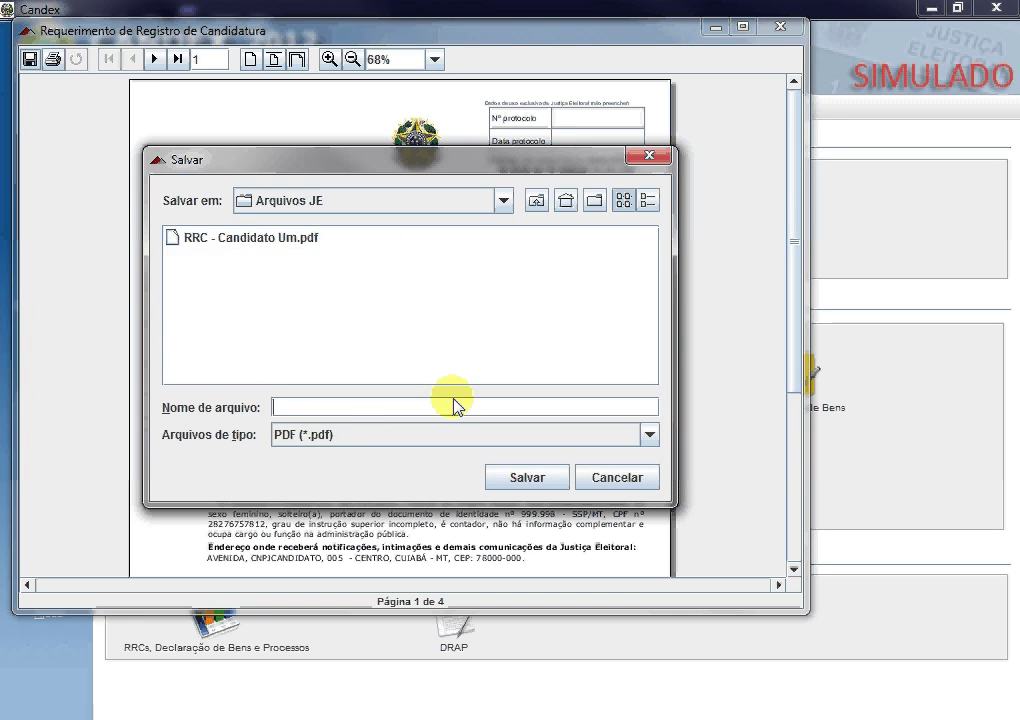
type("RRC - C")
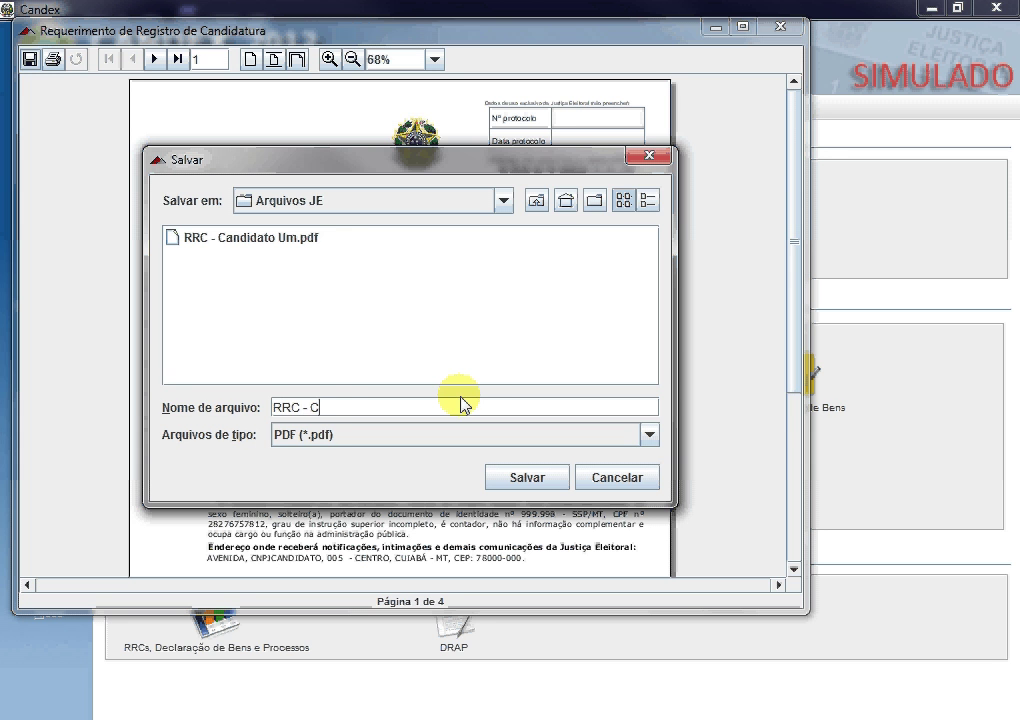
type("andidato Dois")
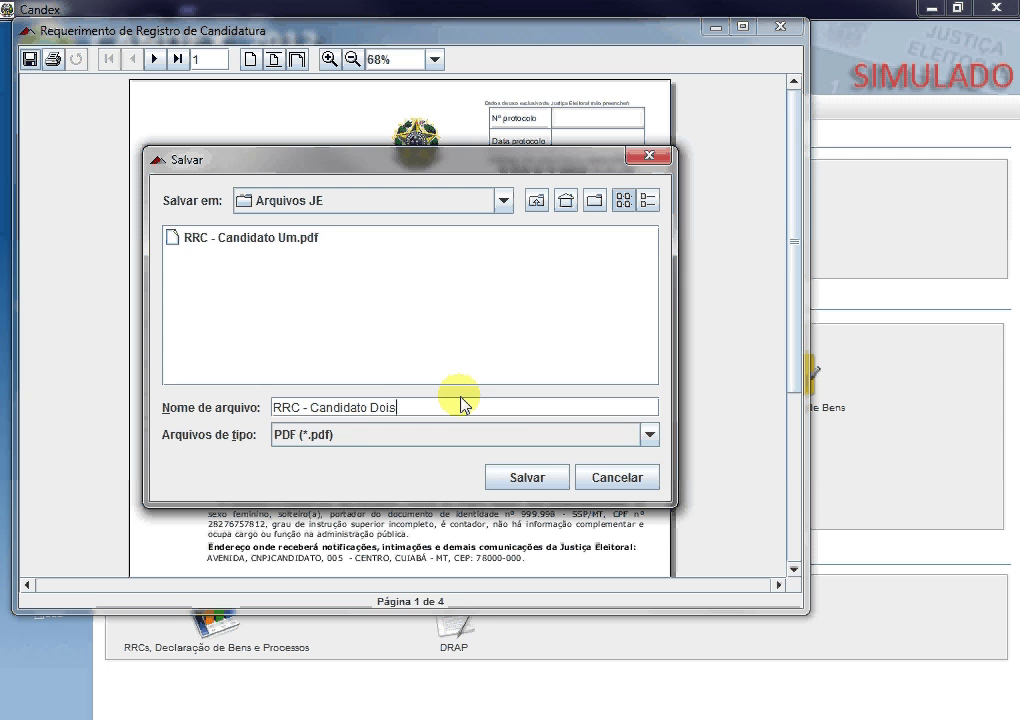
left_click(527, 478)
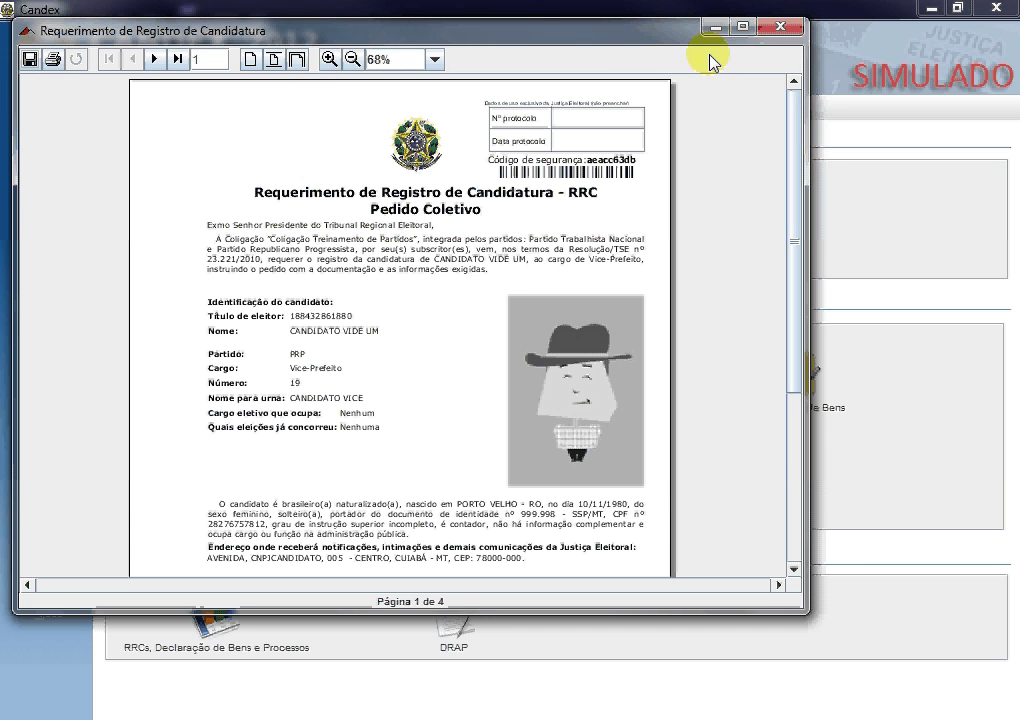
left_click(776, 28)
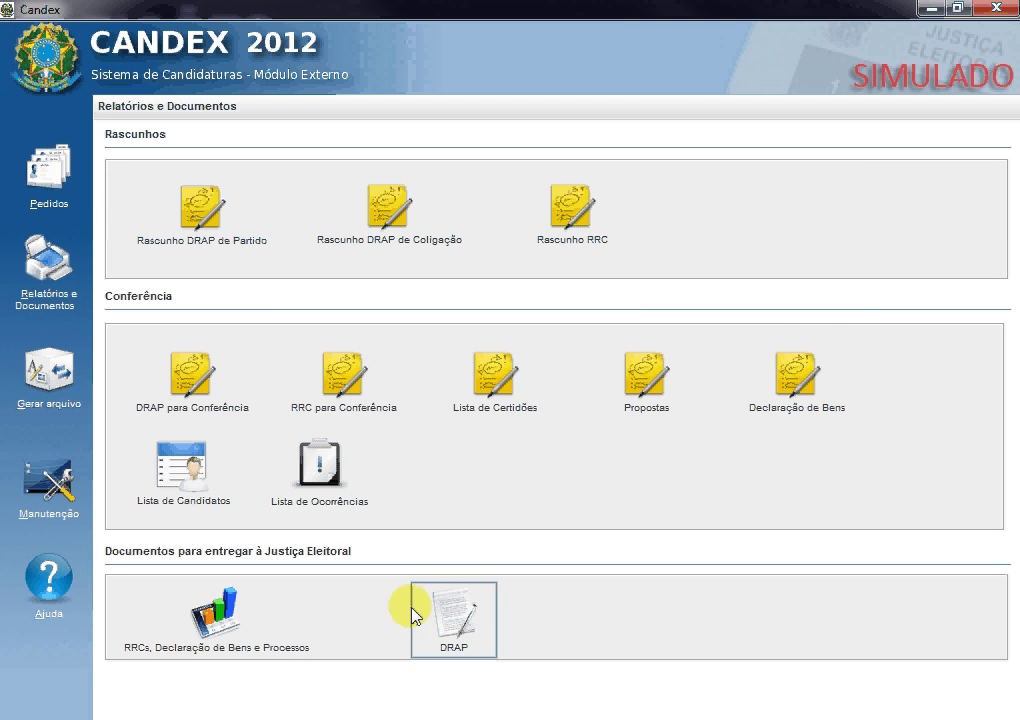
Step: Generate the RRC/RRCI, Lista de Certidões and Declaração de Bens delivery documents for the Cuiabá request's Vereador candidate
left_click(255, 628)
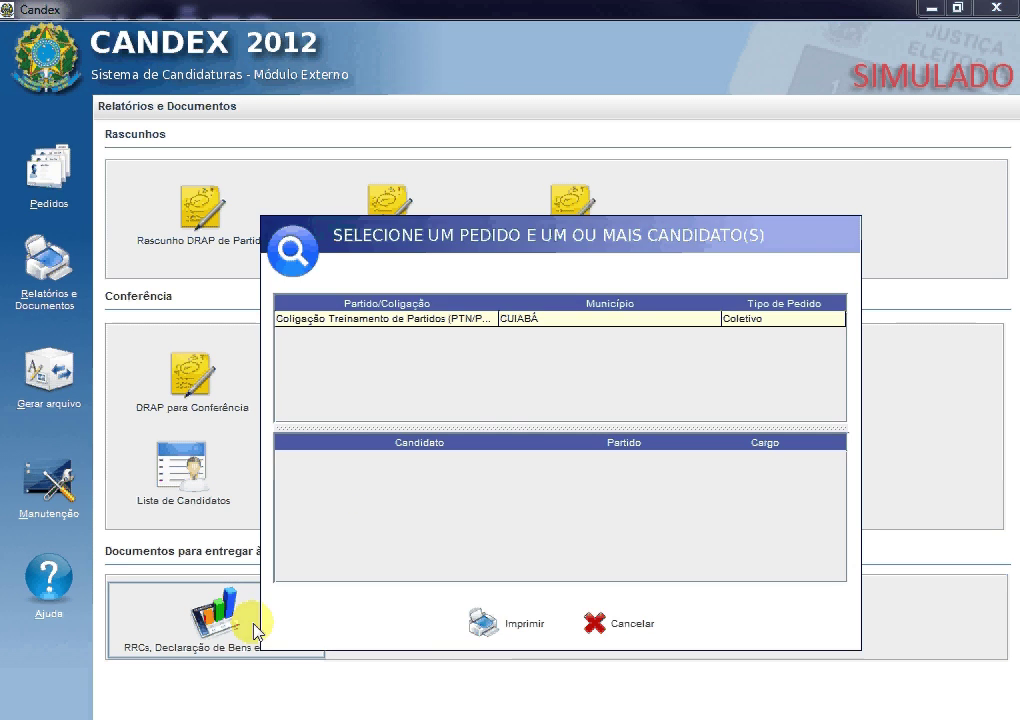
left_click(494, 318)
left_click(505, 491)
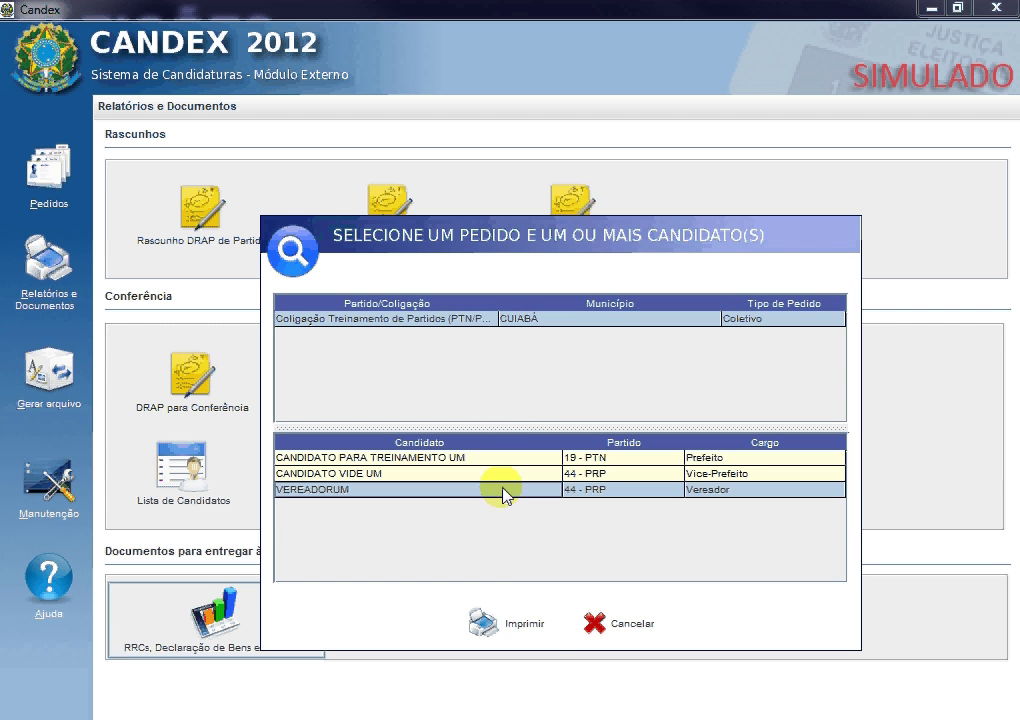
left_click(508, 626)
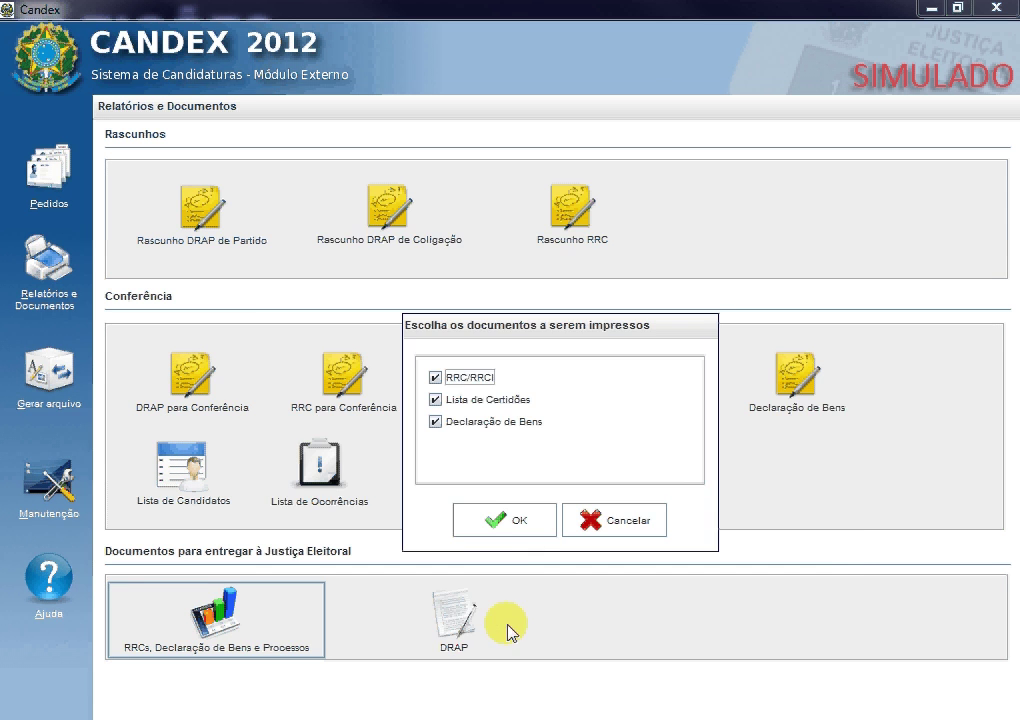
left_click(518, 522)
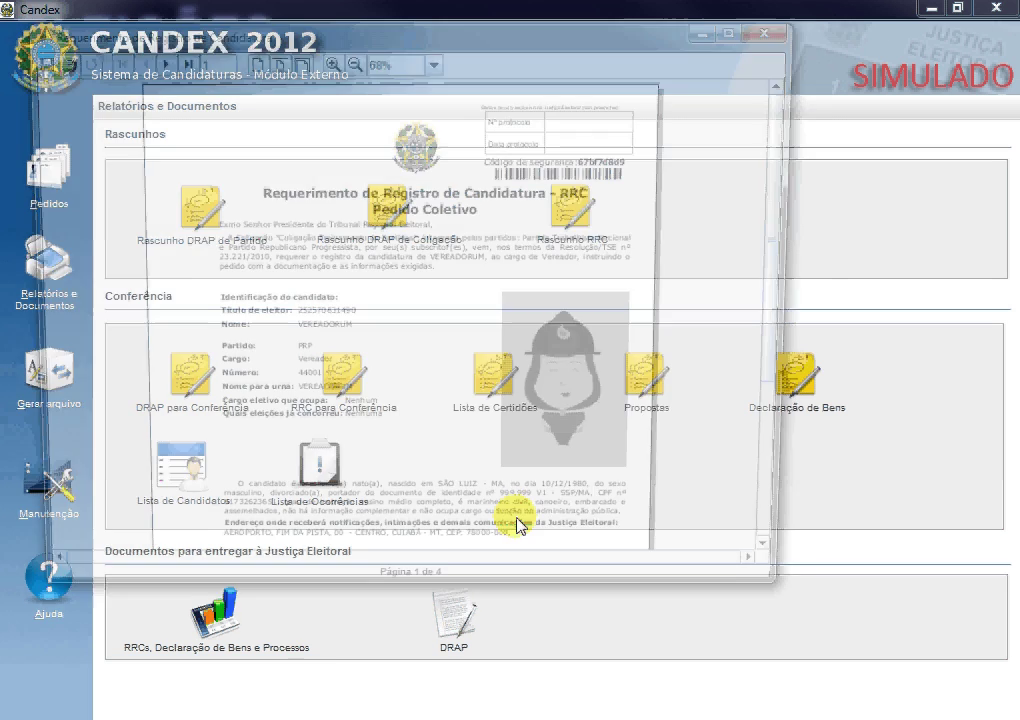
Step: Save the Vereador candidate's RRC report as the PDF "RRC -Vereador" in Video Aulas\Arquivos JE on the Desktop and close the report
left_click(29, 60)
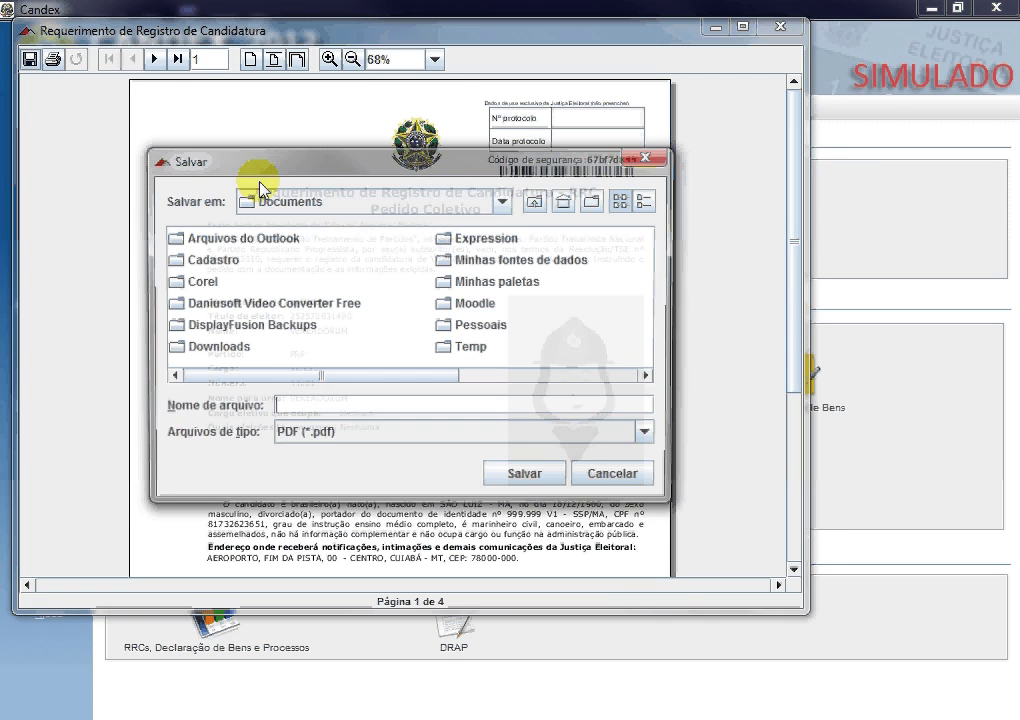
left_click(348, 200)
scroll(348, 230, "up", 3)
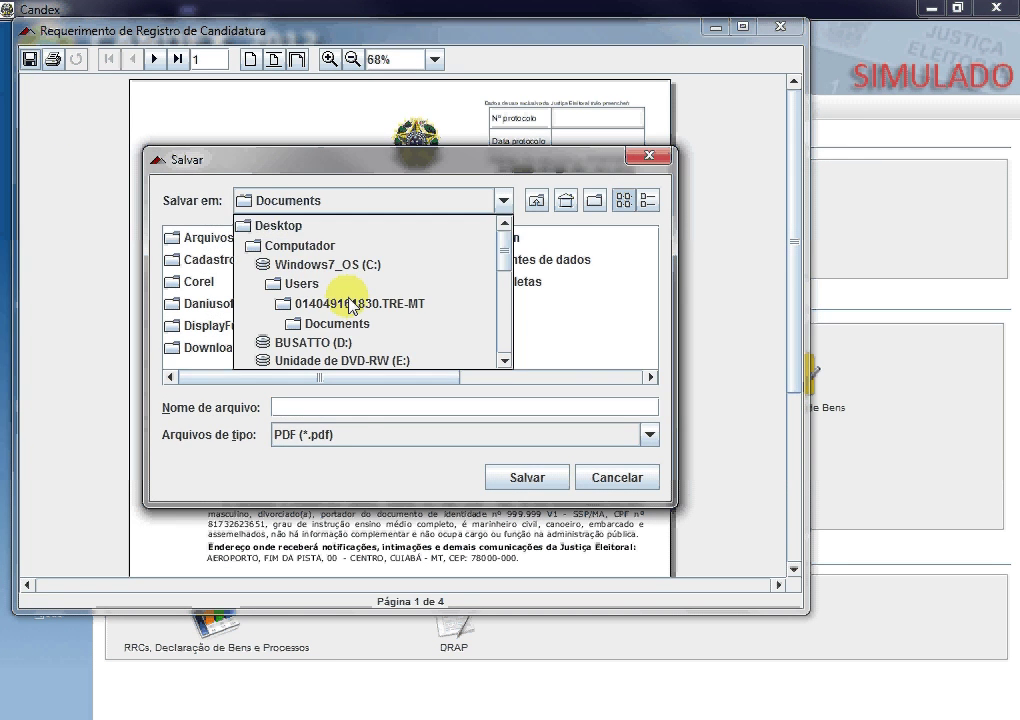
left_click(332, 228)
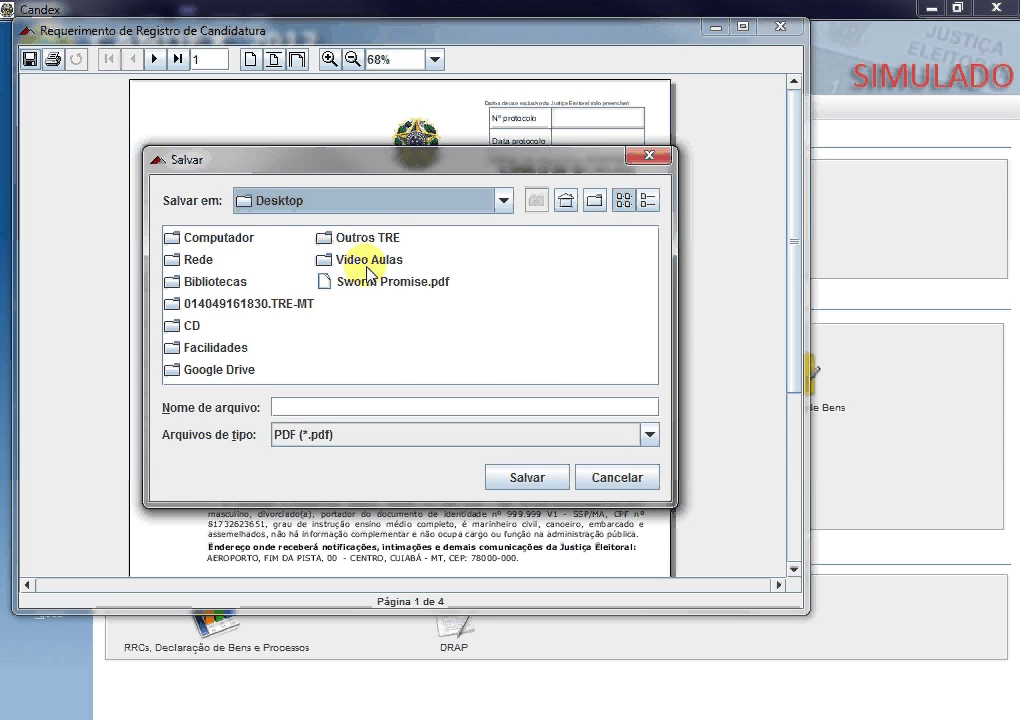
double_click(372, 265)
left_click(220, 238)
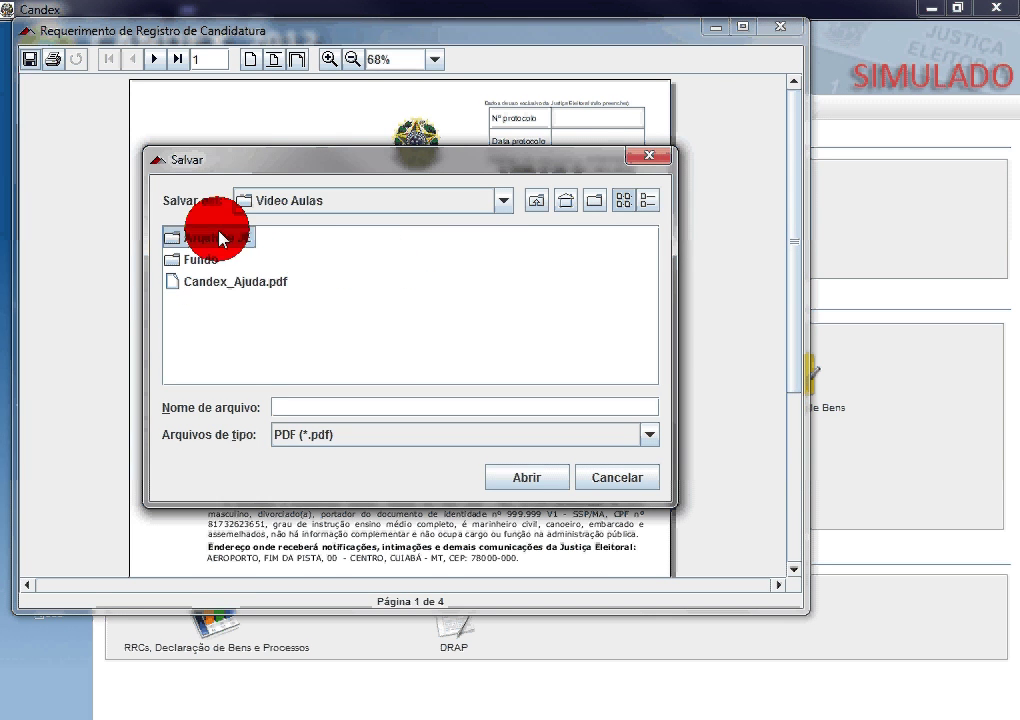
double_click(220, 238)
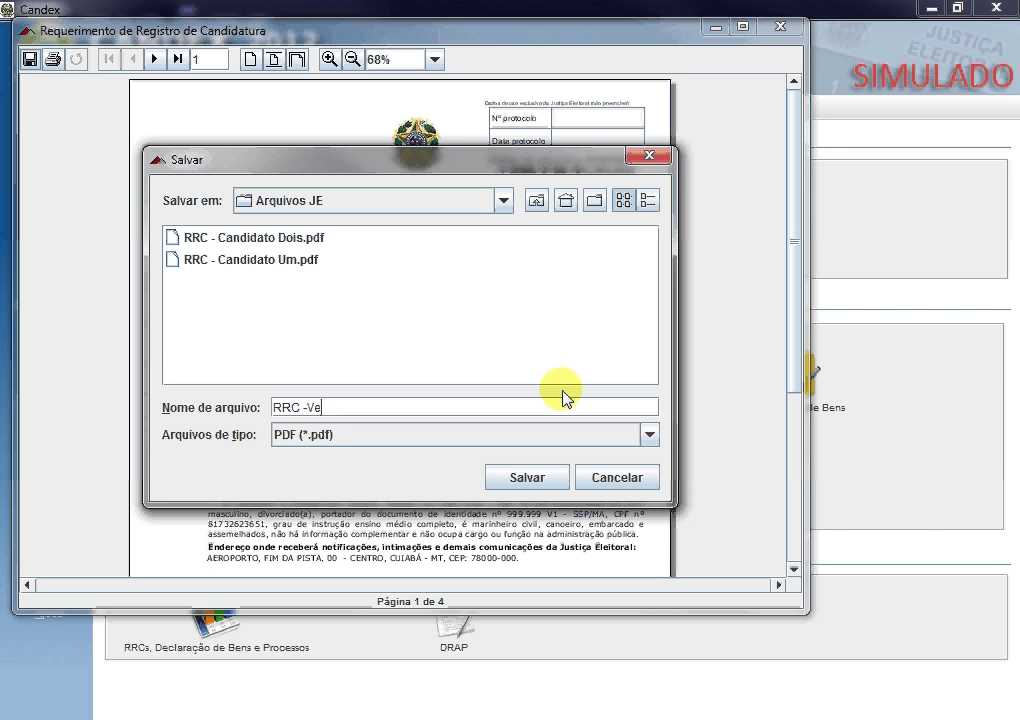
left_click(527, 478)
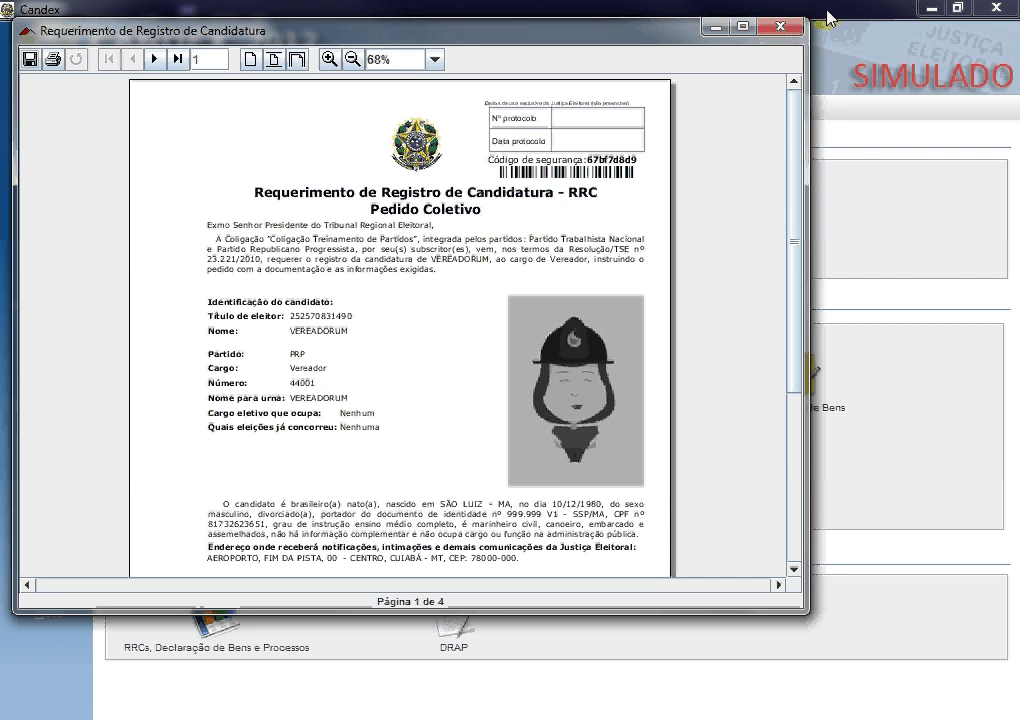
left_click(784, 31)
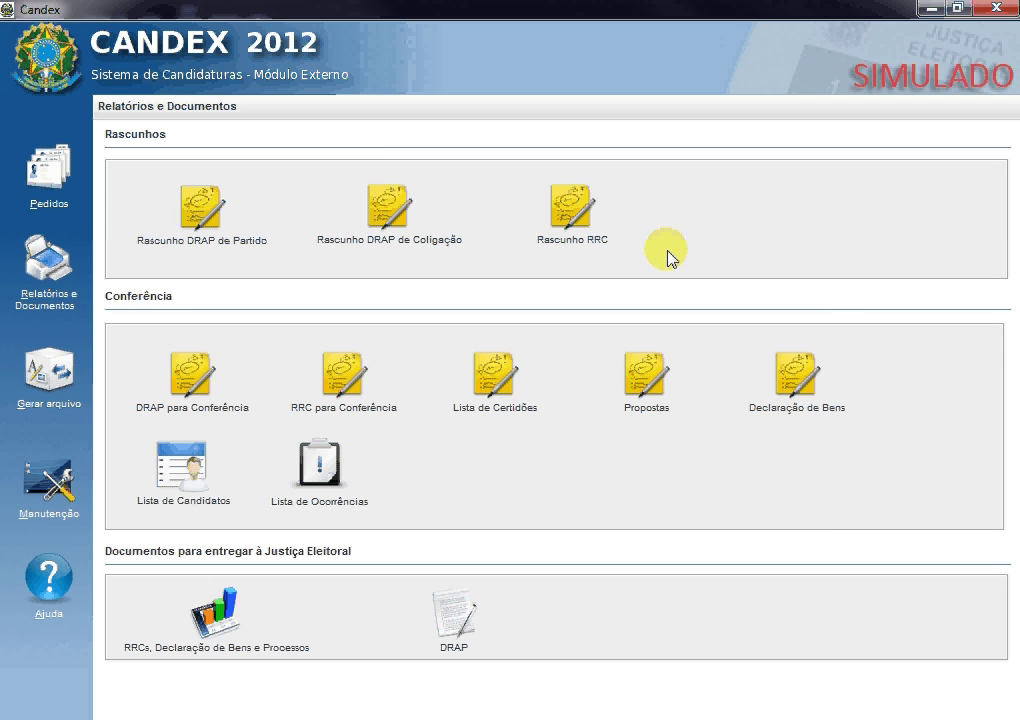
Step: Generate the DRAP delivery document for the coalition's Cuiabá request
left_click(467, 617)
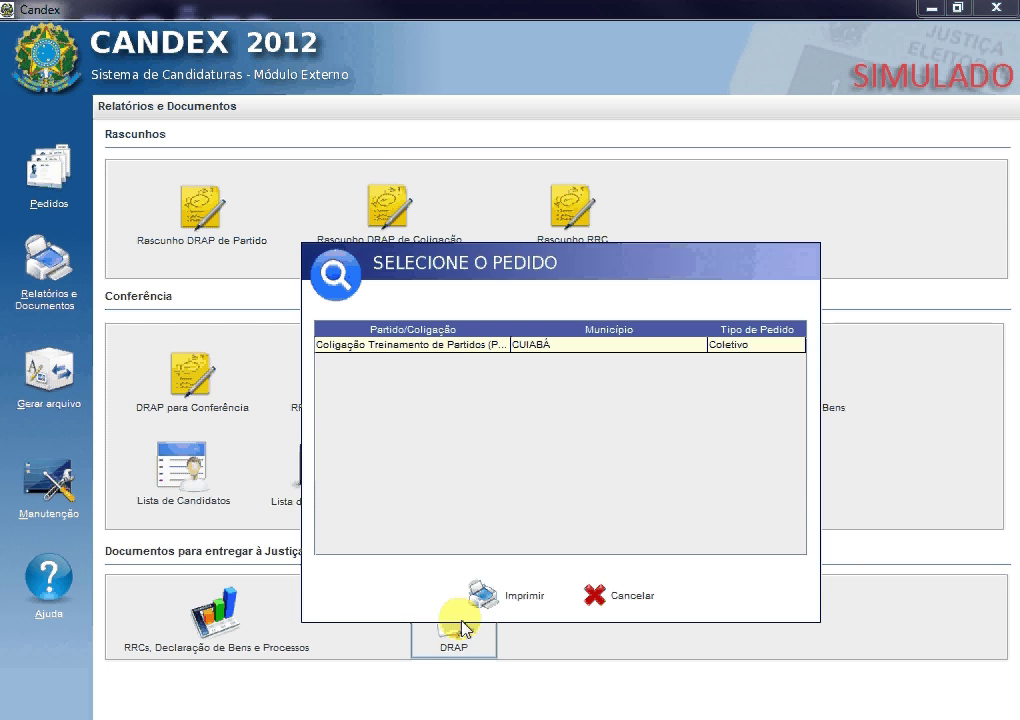
left_click(452, 346)
left_click(484, 594)
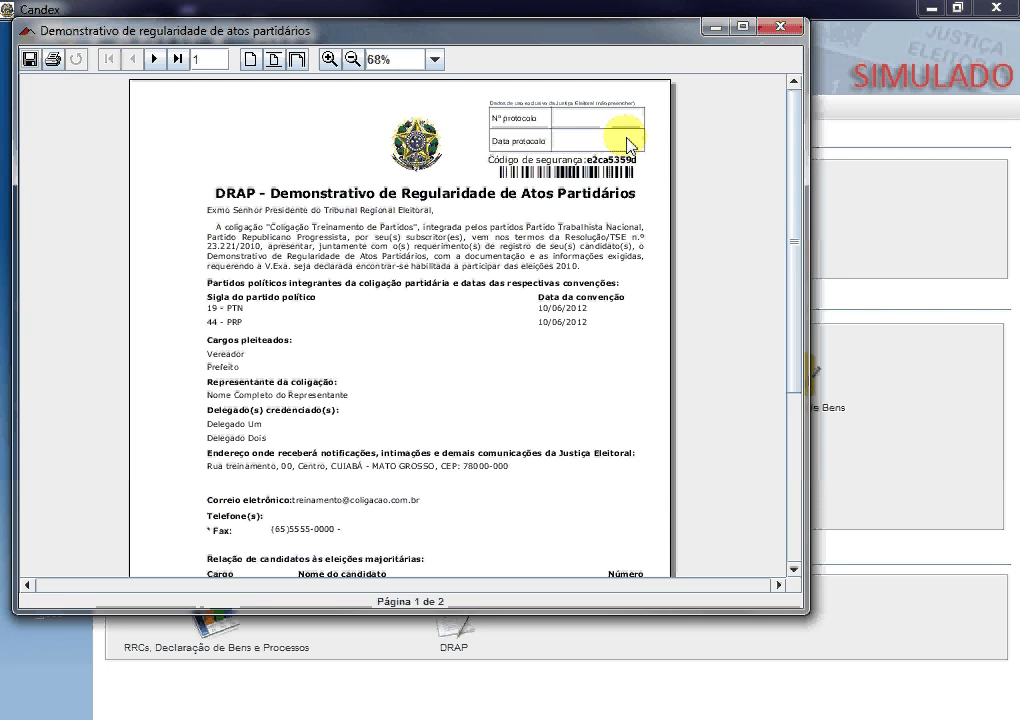
Step: Save the DRAP report as the PDF "DRAP" in Video Aulas\Arquivos JE on the Desktop and close the report
left_click(30, 59)
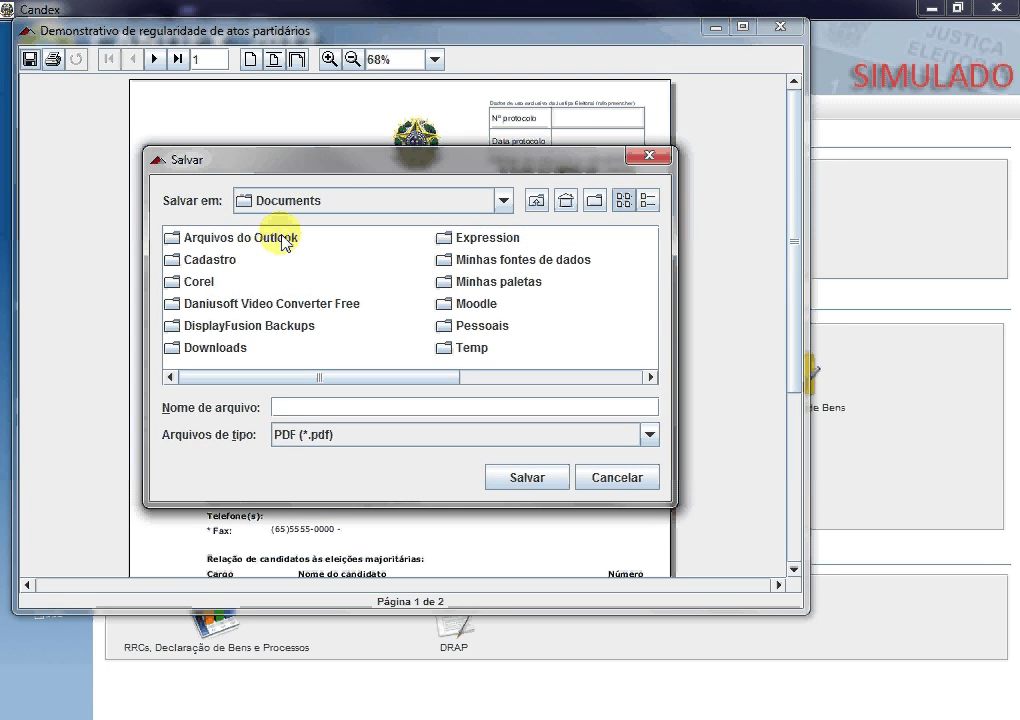
left_click(337, 202)
scroll(335, 305, "up", 2)
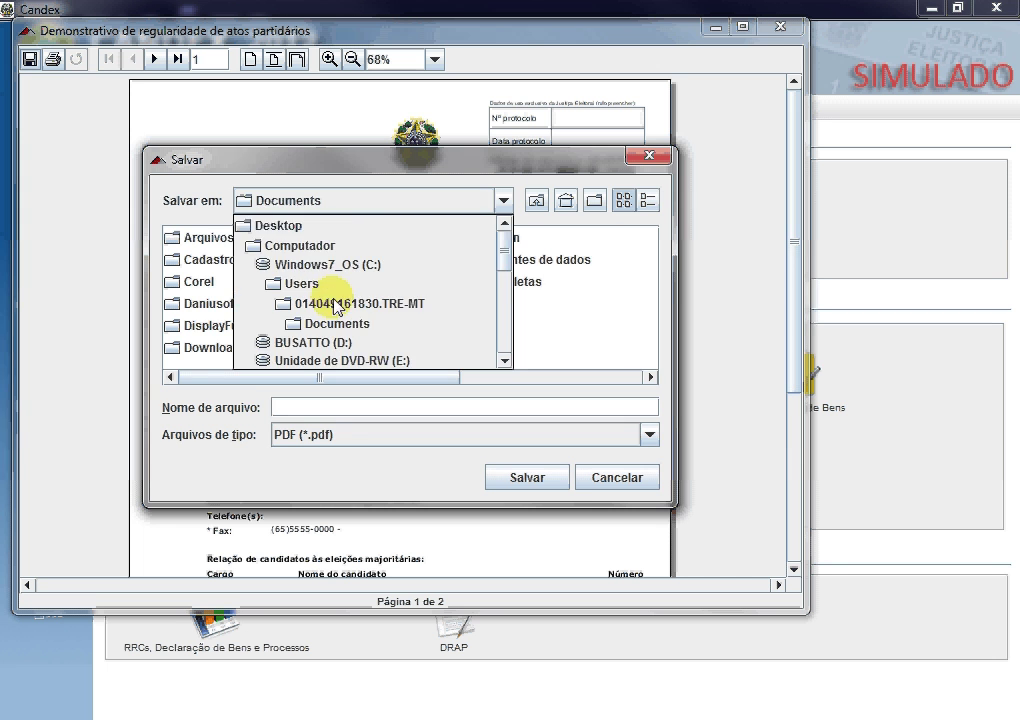
left_click(338, 230)
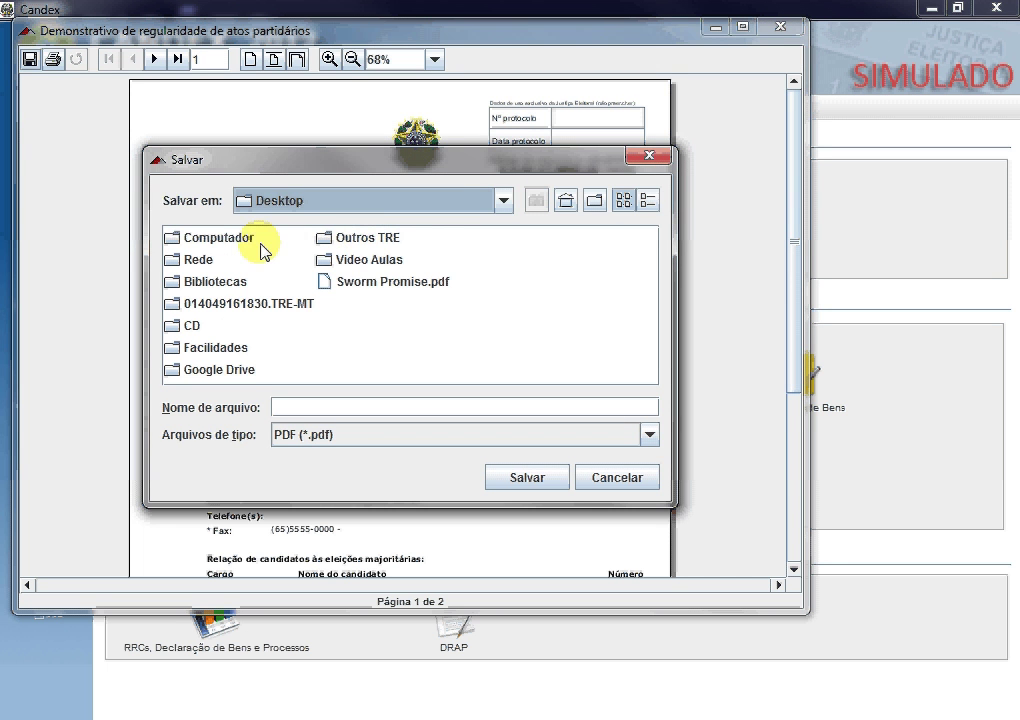
double_click(355, 262)
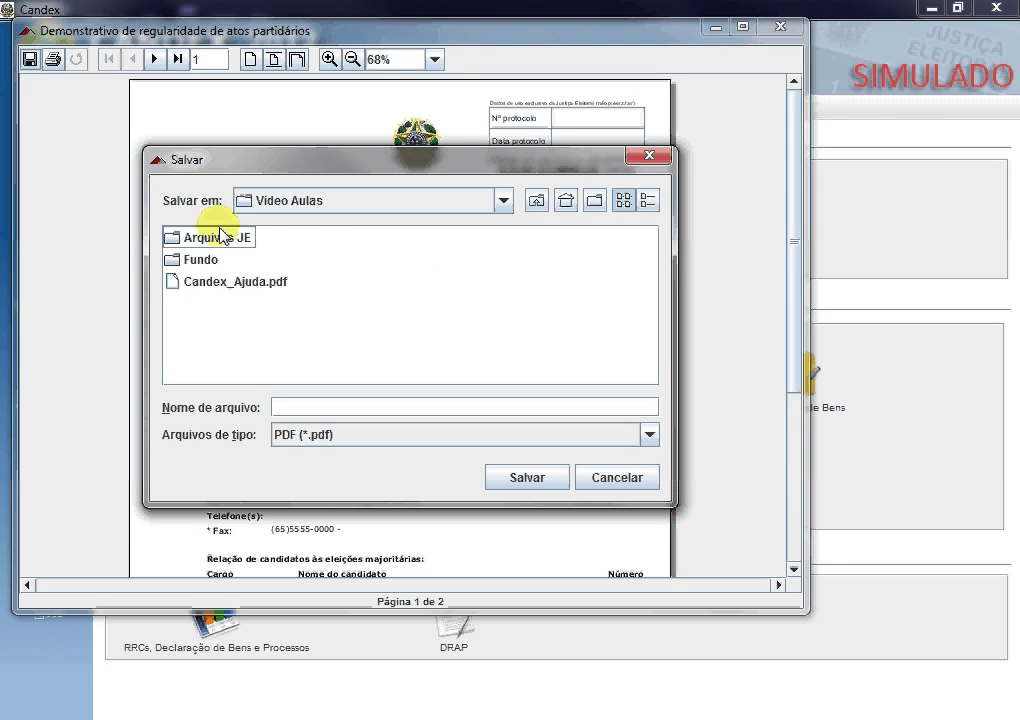
left_click(178, 237)
left_click(216, 237)
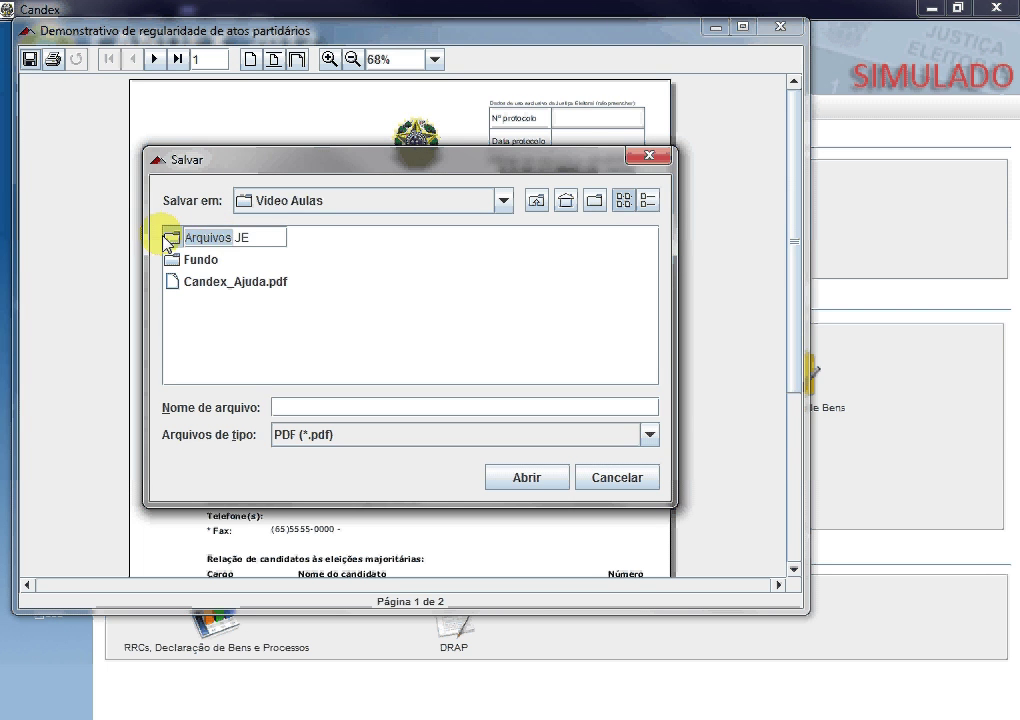
double_click(172, 239)
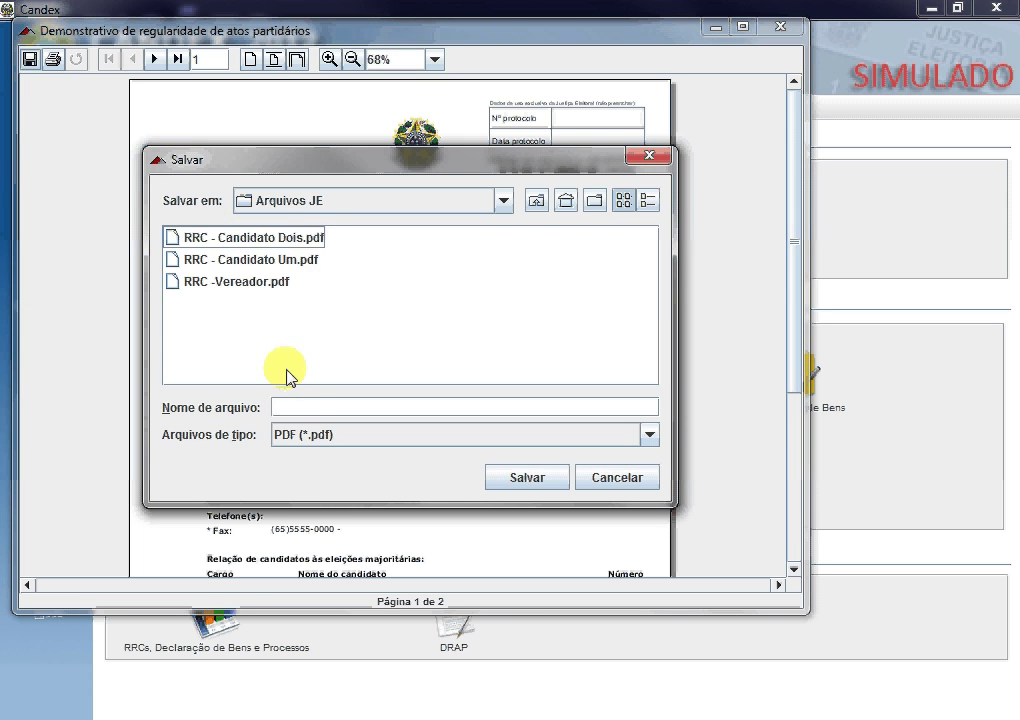
left_click(300, 407)
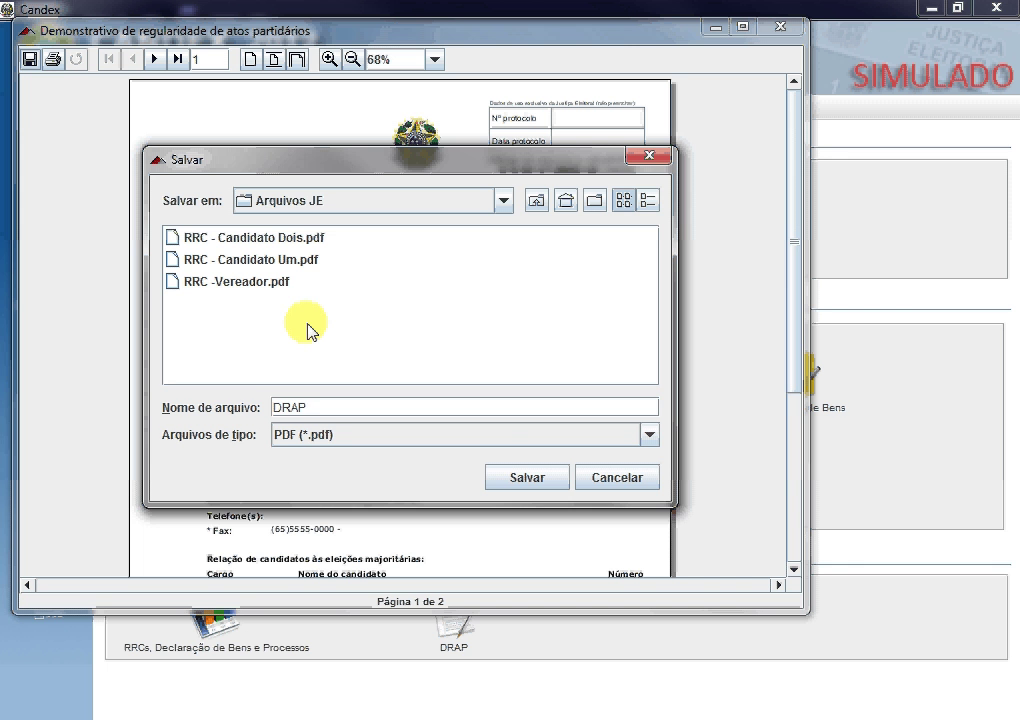
left_click(524, 482)
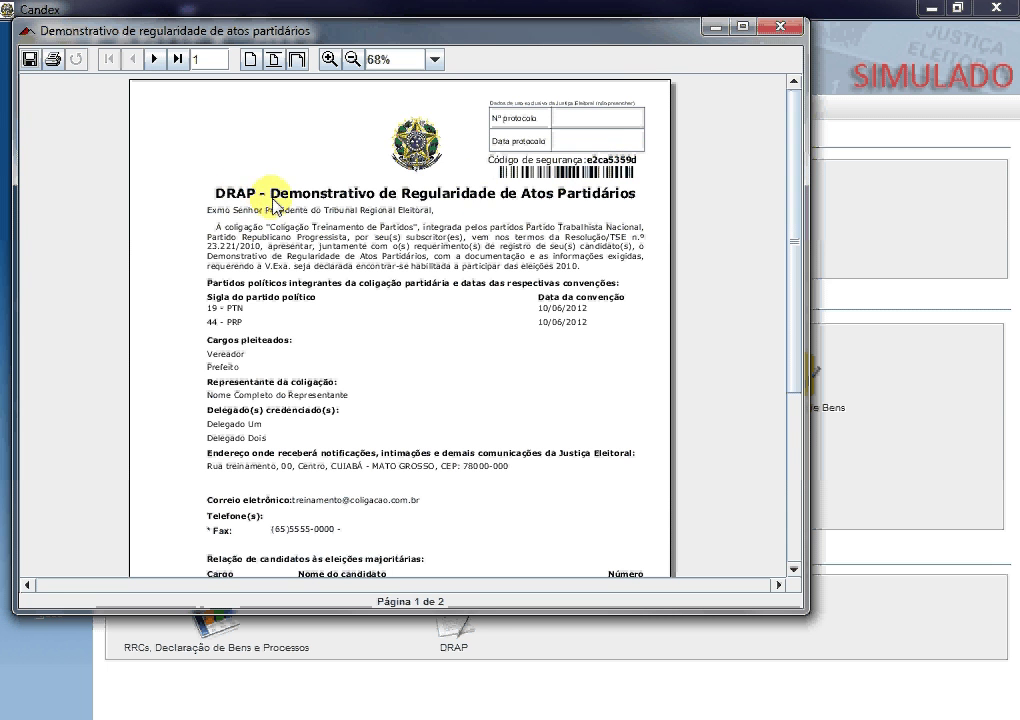
left_click(781, 26)
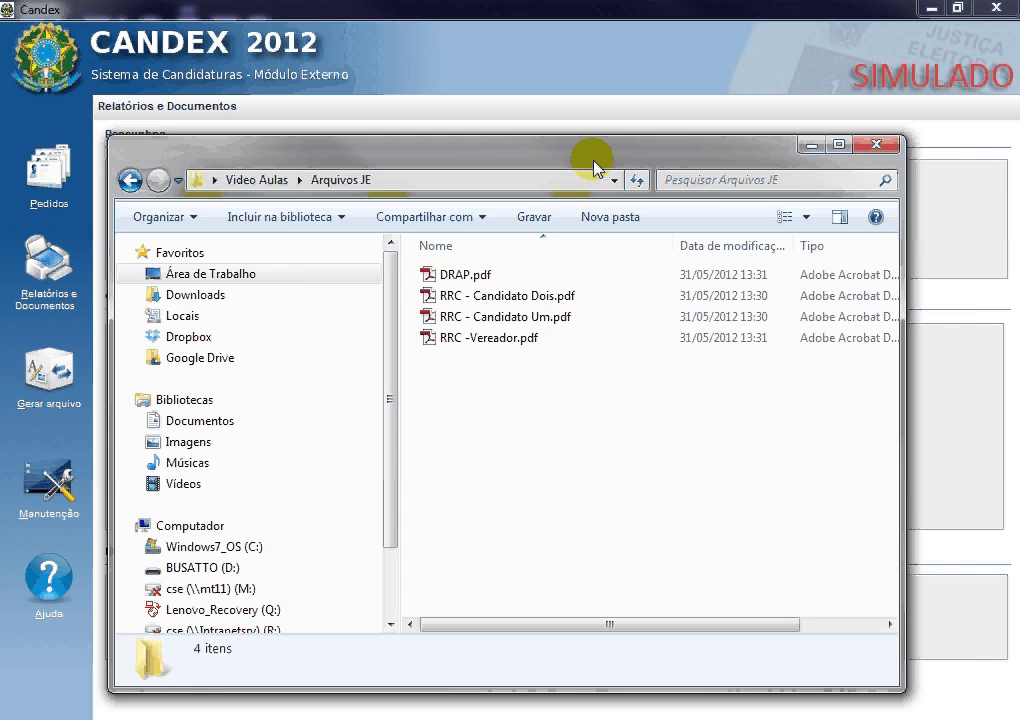
Step: Maximize the Arquivos JE folder window, open RRC - Candidato Dois.pdf in Adobe Reader and select its security code on the first page
left_click_drag(587, 164, 585, 105)
double_click(585, 105)
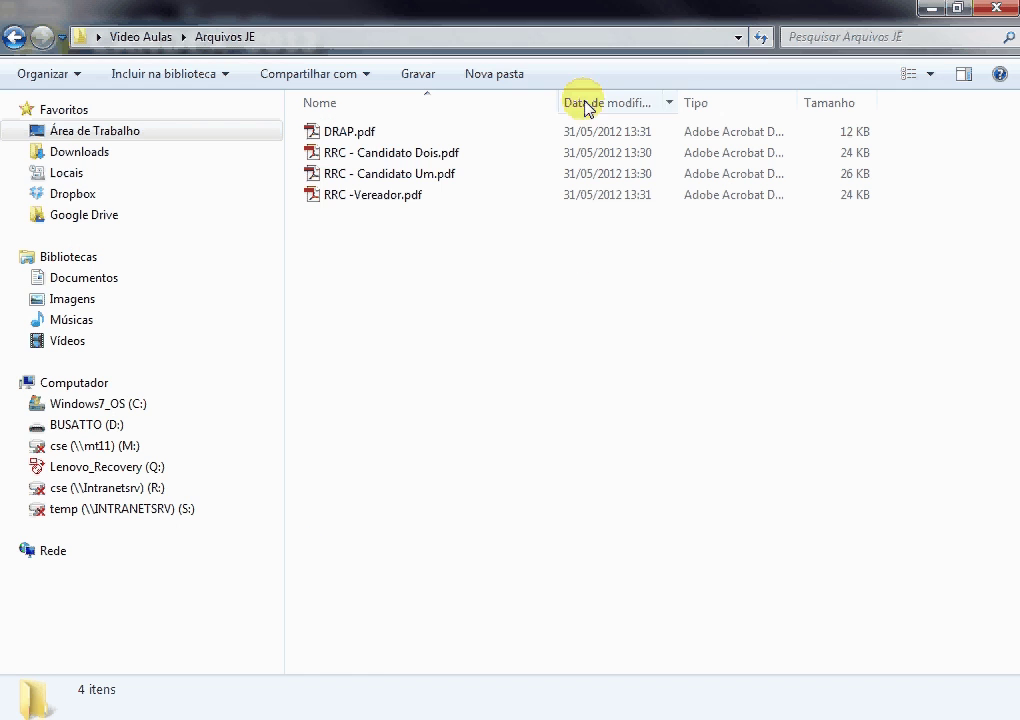
left_click(368, 132)
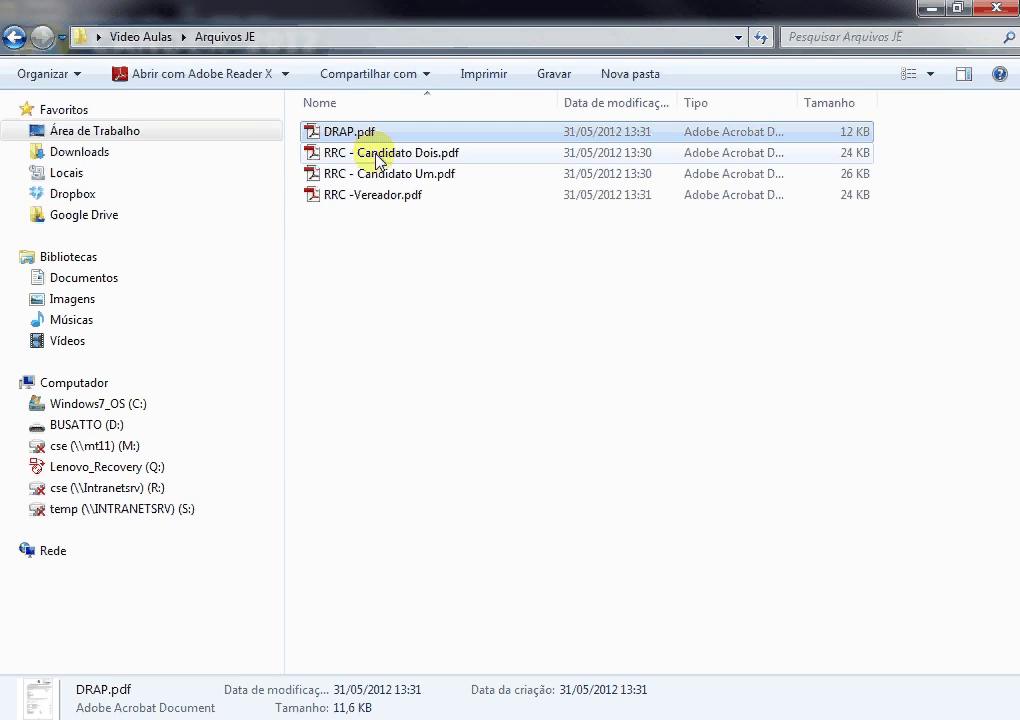
left_click(379, 155)
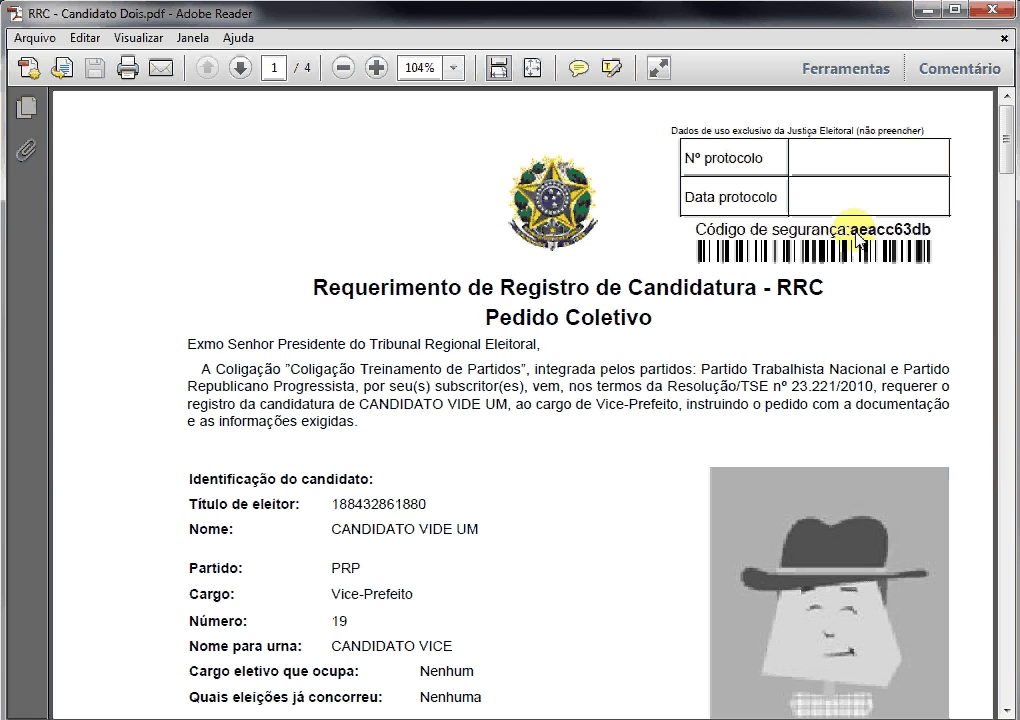
left_click_drag(851, 231, 945, 236)
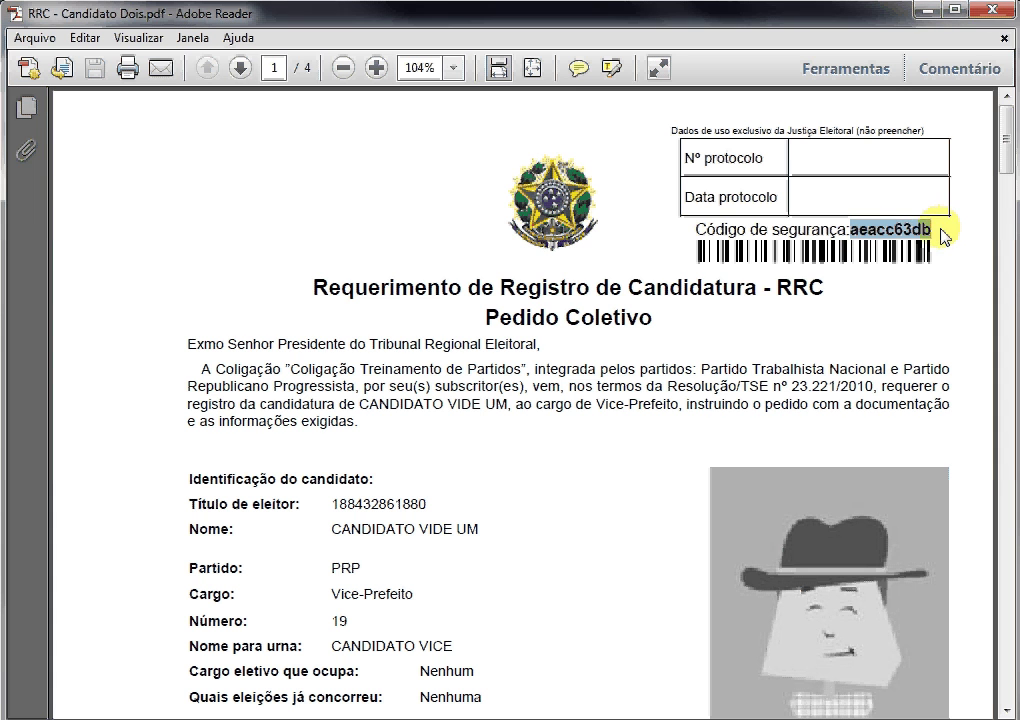
Step: Close RRC - Candidato Dois.pdf, open RRC - Candidato Um.pdf and select its security code on the first page
left_click(865, 134)
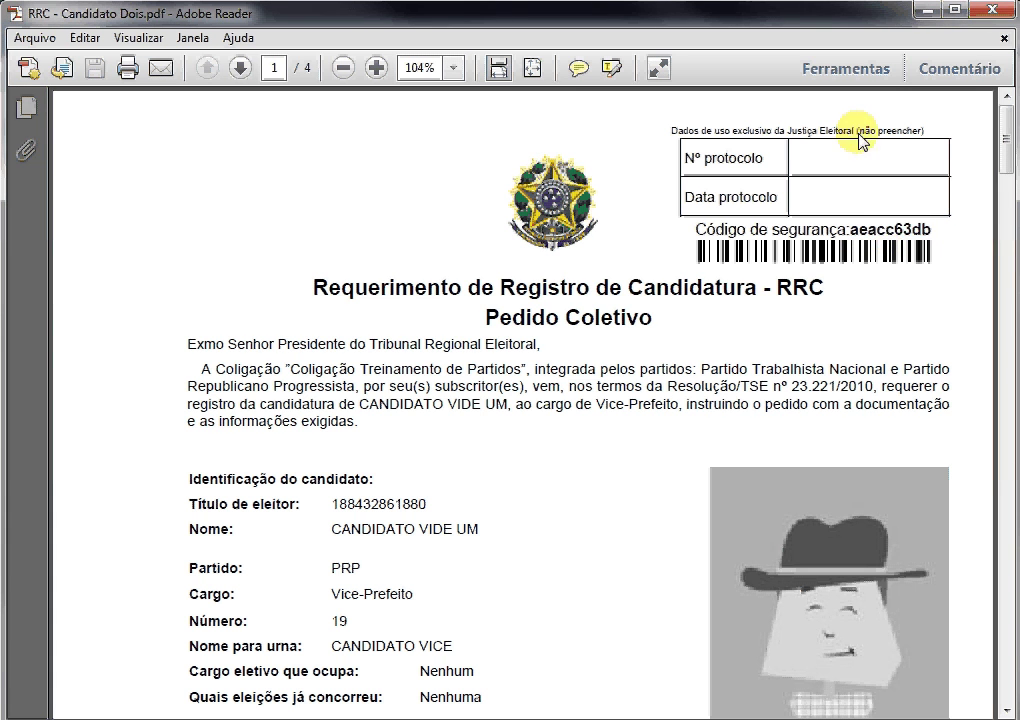
left_click(997, 12)
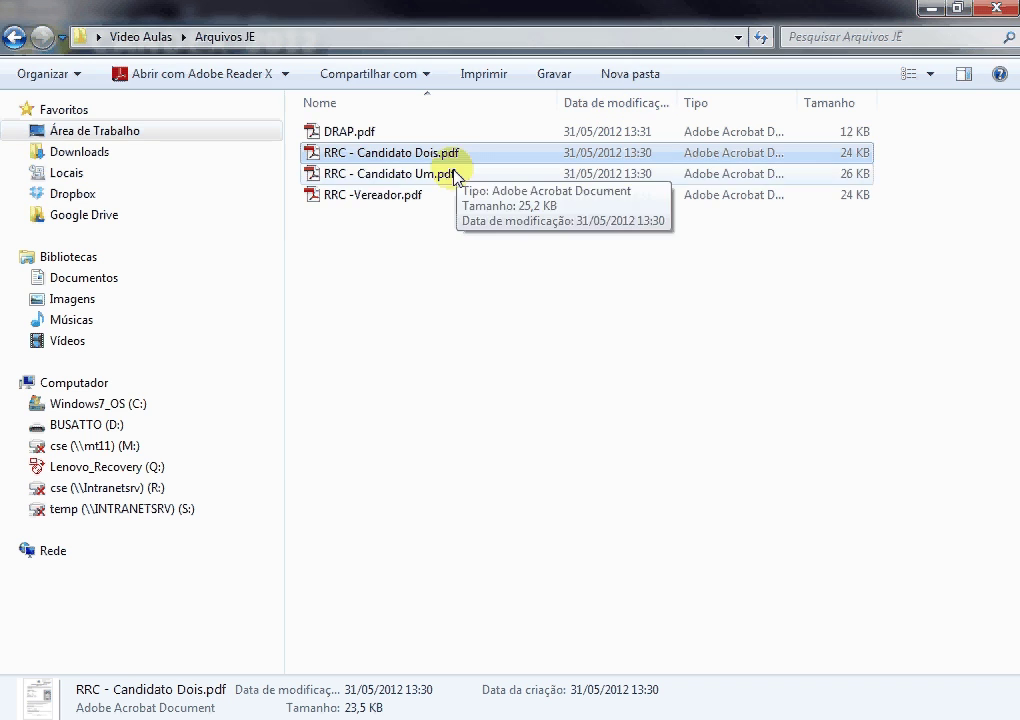
left_click(453, 175)
double_click(455, 175)
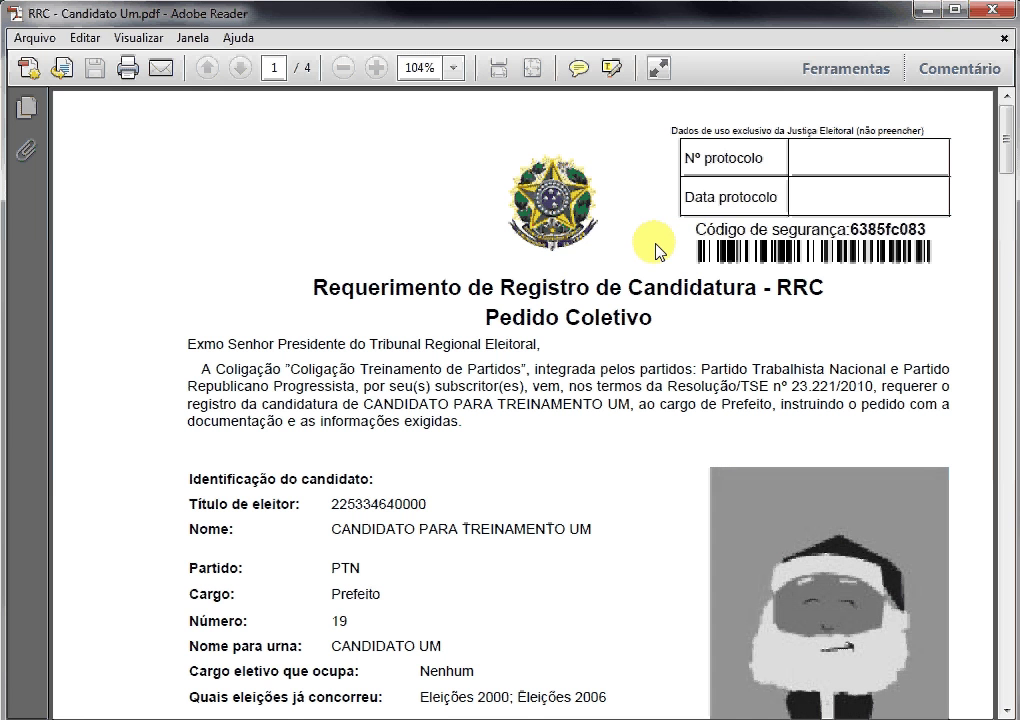
left_click_drag(852, 232, 926, 228)
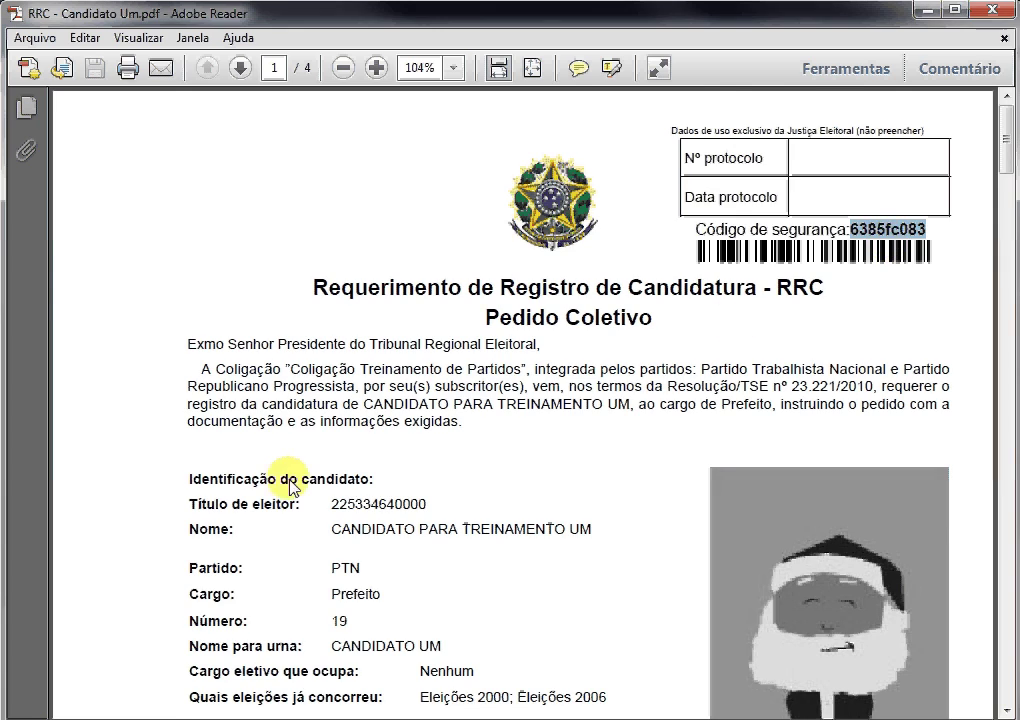
Step: Examine the candidate identification data on the first page of RRC - Candidato Um.pdf and close the file
scroll(289, 474, "down", 5)
scroll(289, 484, "up", 1)
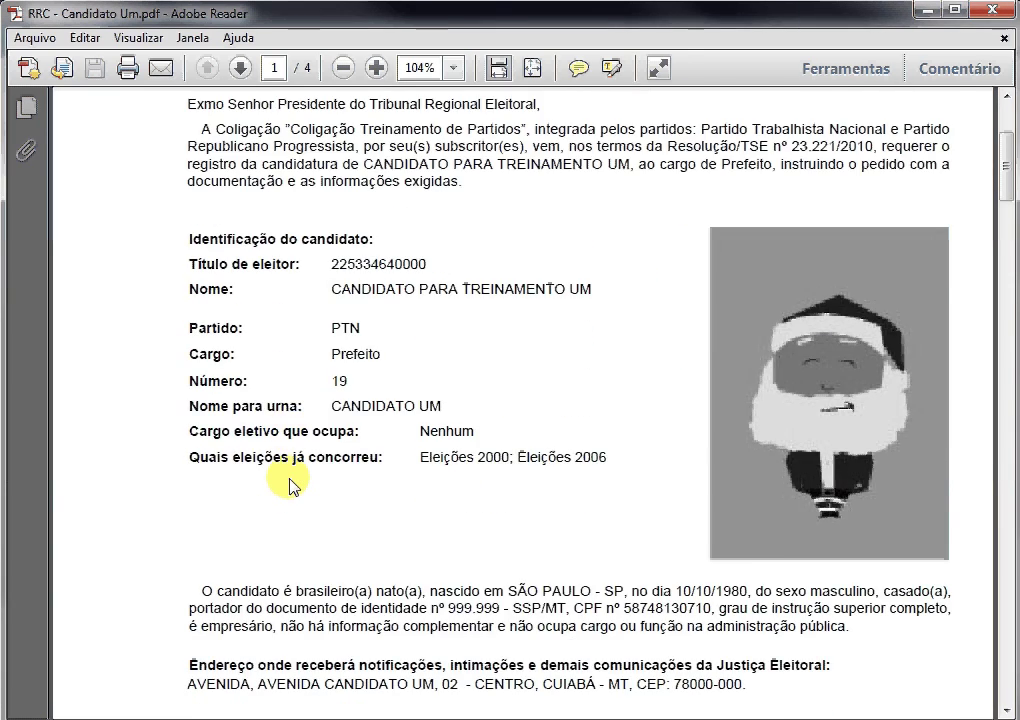
scroll(289, 484, "up", 4)
scroll(289, 484, "down", 3)
scroll(289, 484, "up", 3)
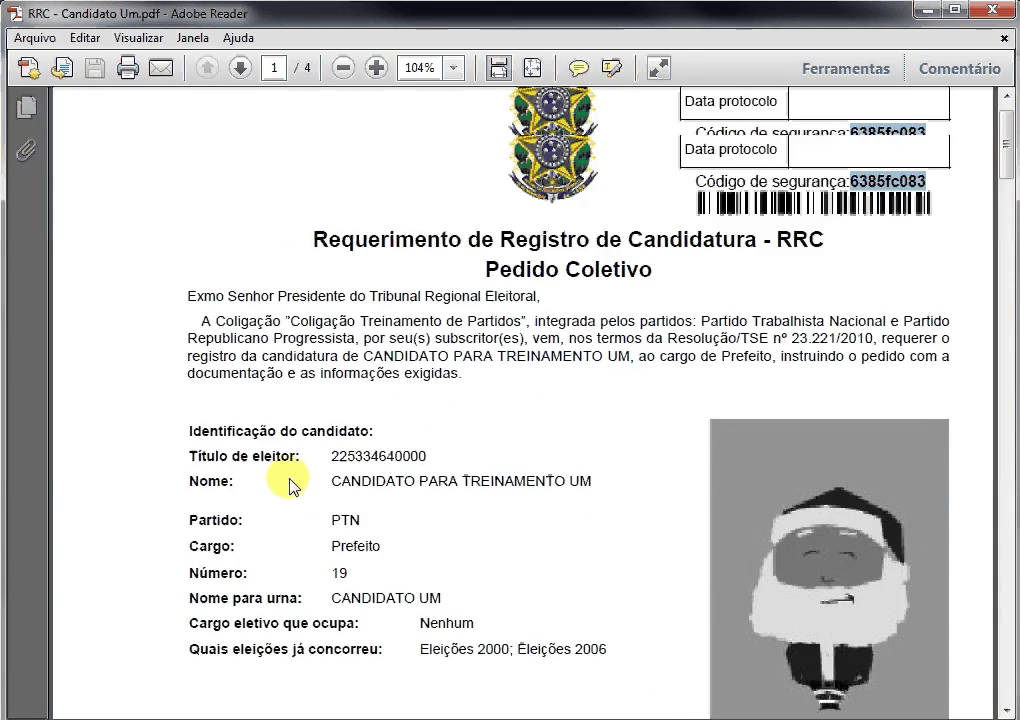
scroll(289, 480, "up", 1)
left_click(741, 289)
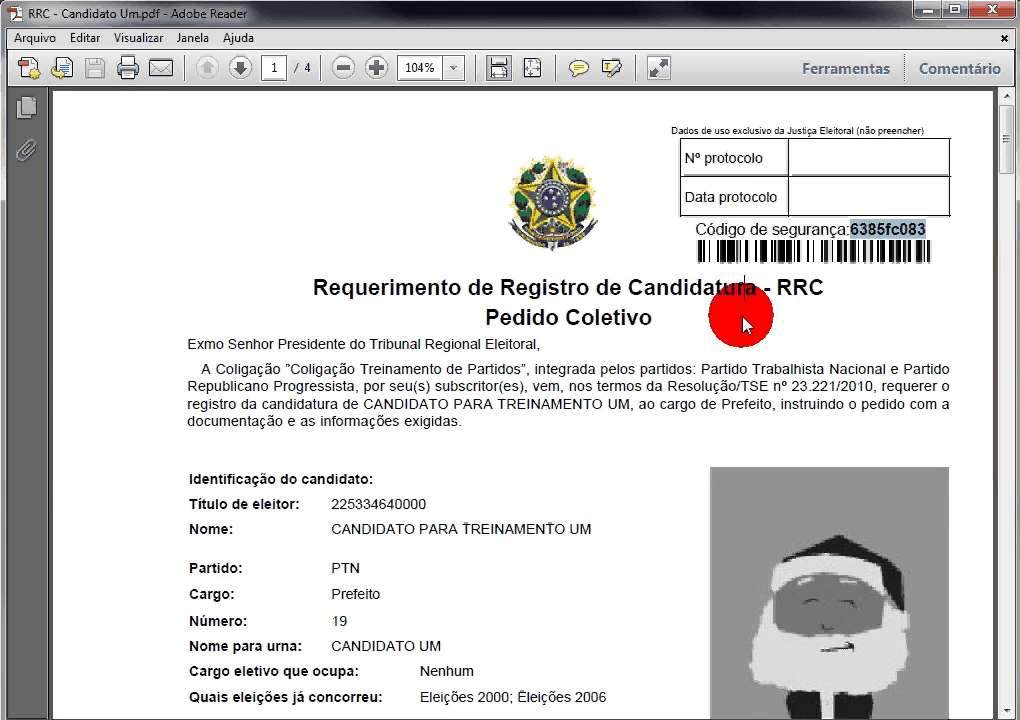
left_click(998, 12)
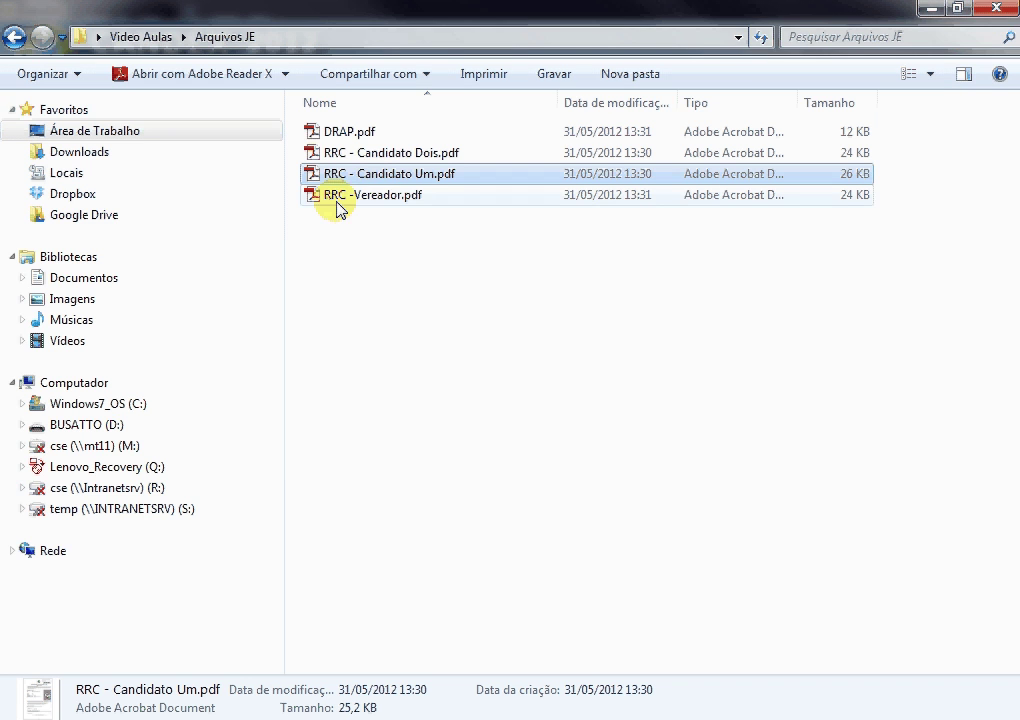
Step: Open DRAP.pdf, select its security code on the first page and close the file
double_click(352, 132)
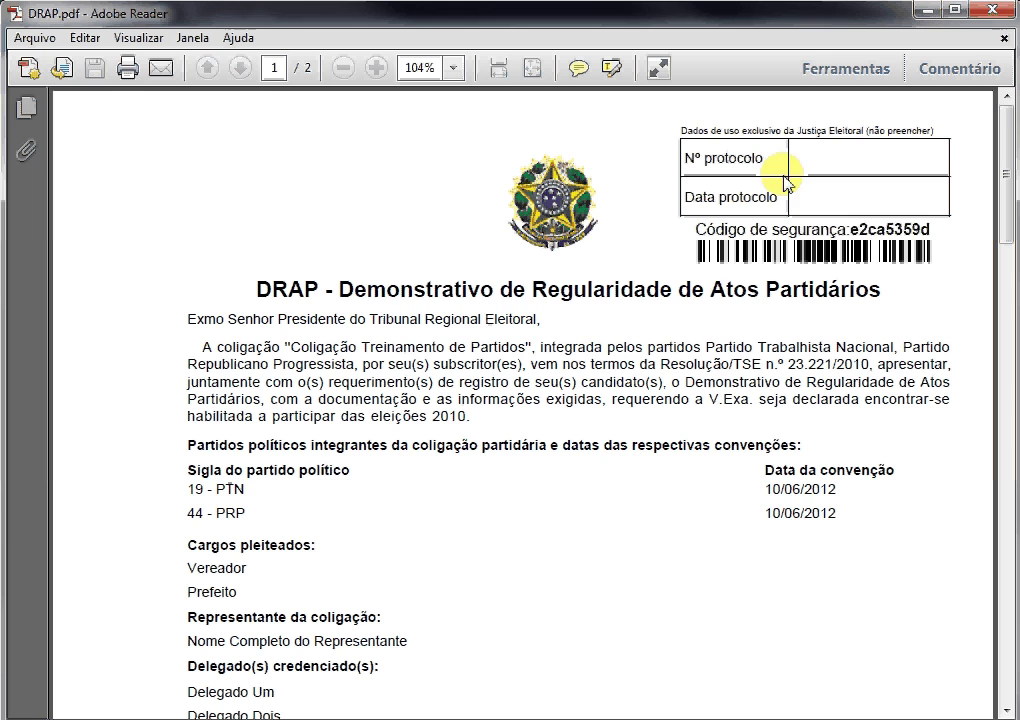
left_click_drag(849, 230, 934, 232)
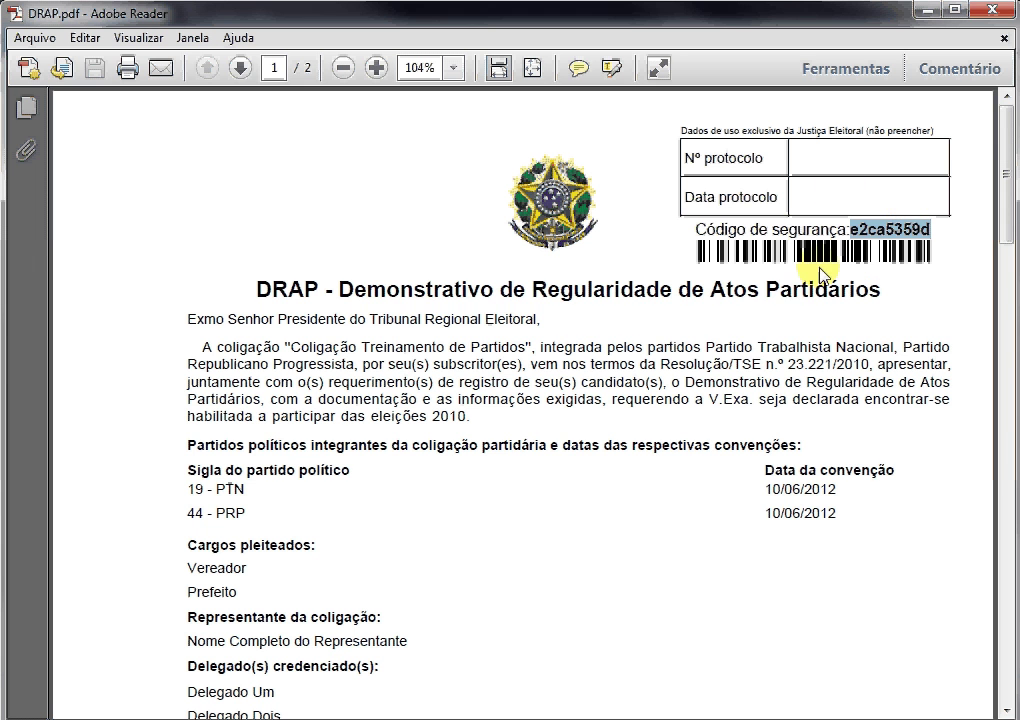
left_click(628, 302)
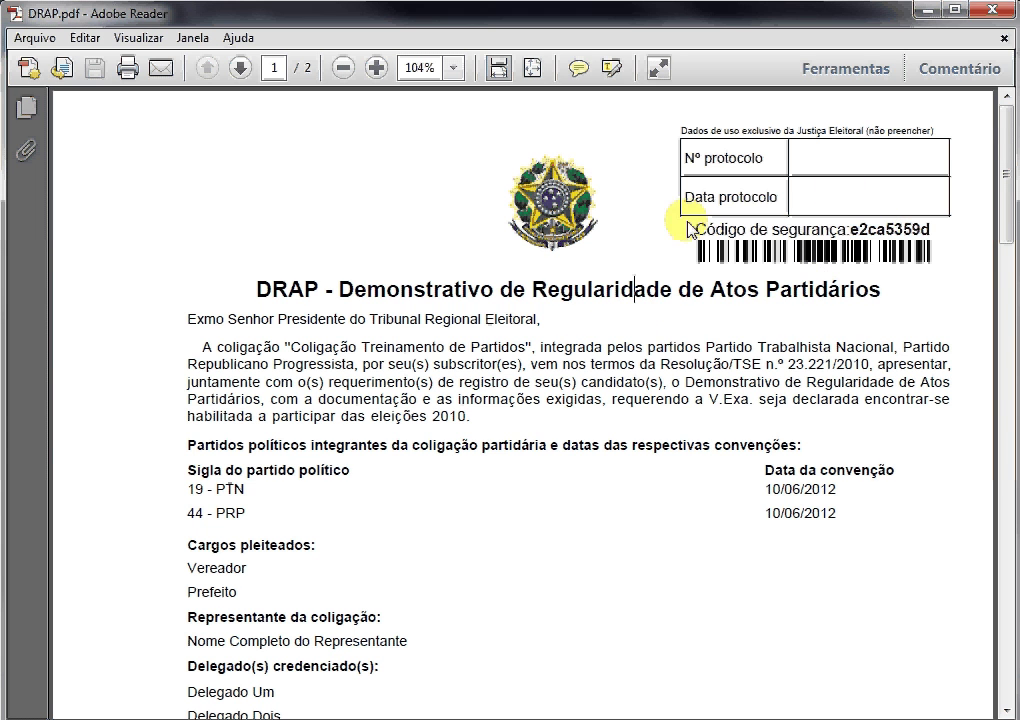
left_click(996, 10)
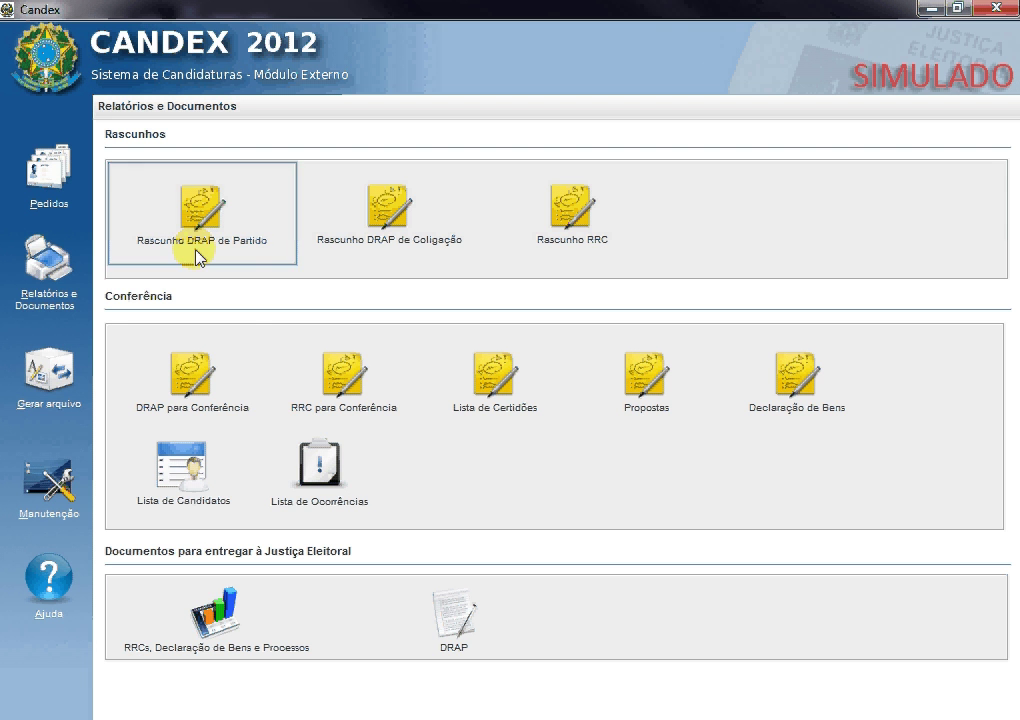
Step: Switch to Candex, show the list of requests and select the coalition's Cuiabá request
left_click(65, 235)
left_click(42, 160)
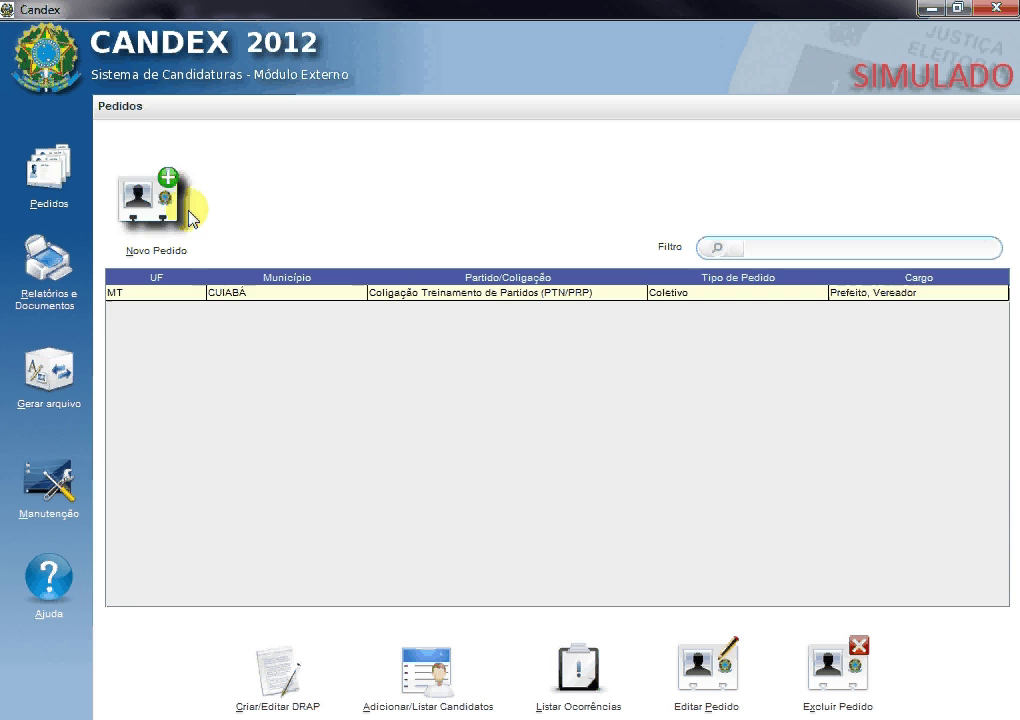
left_click(246, 294)
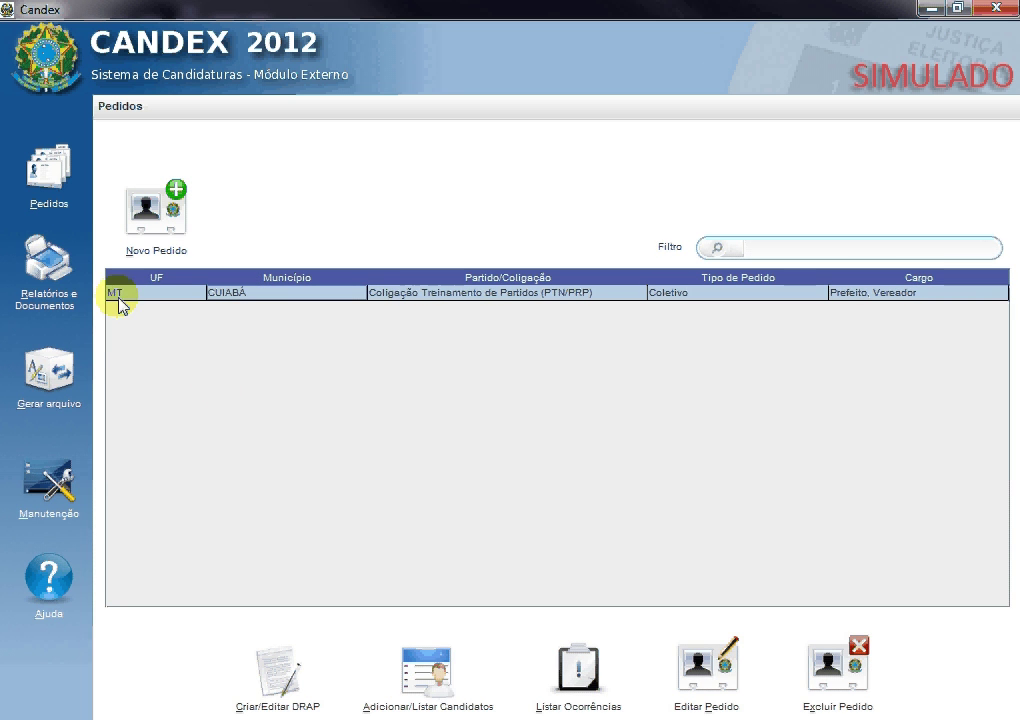
left_click(64, 276)
left_click(240, 606)
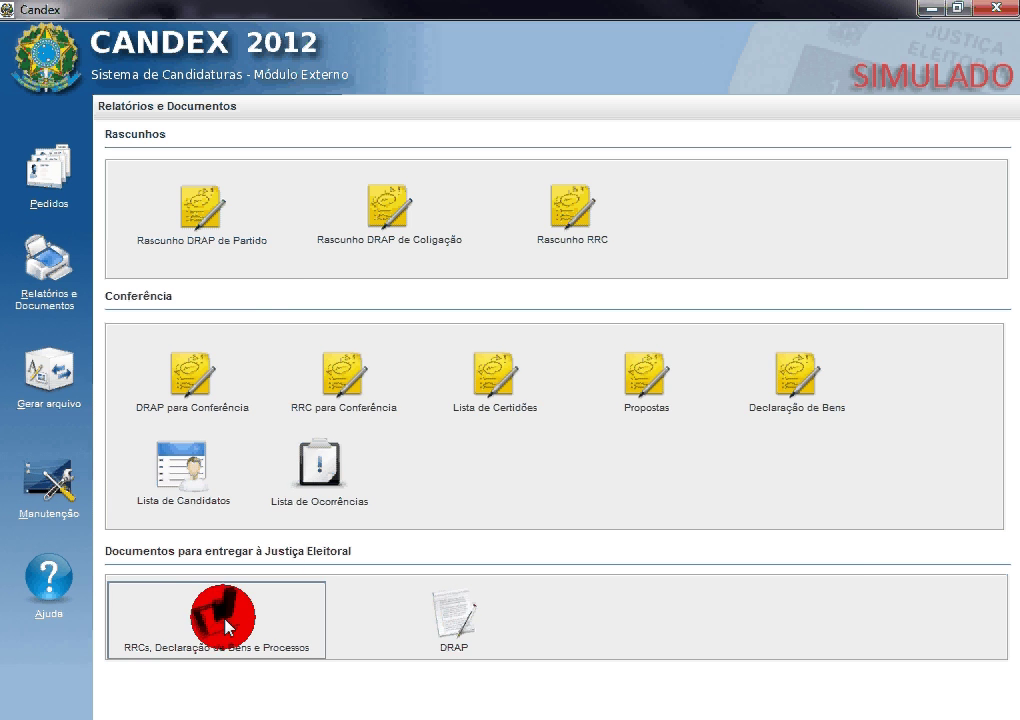
left_click(479, 321)
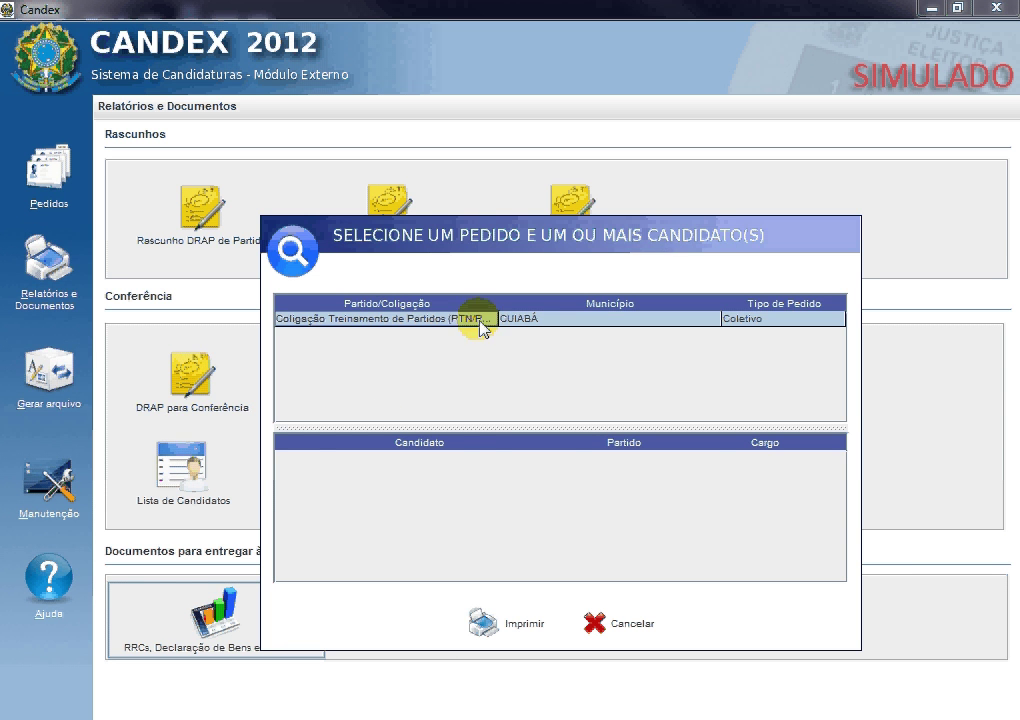
left_click(492, 457)
left_click(487, 490)
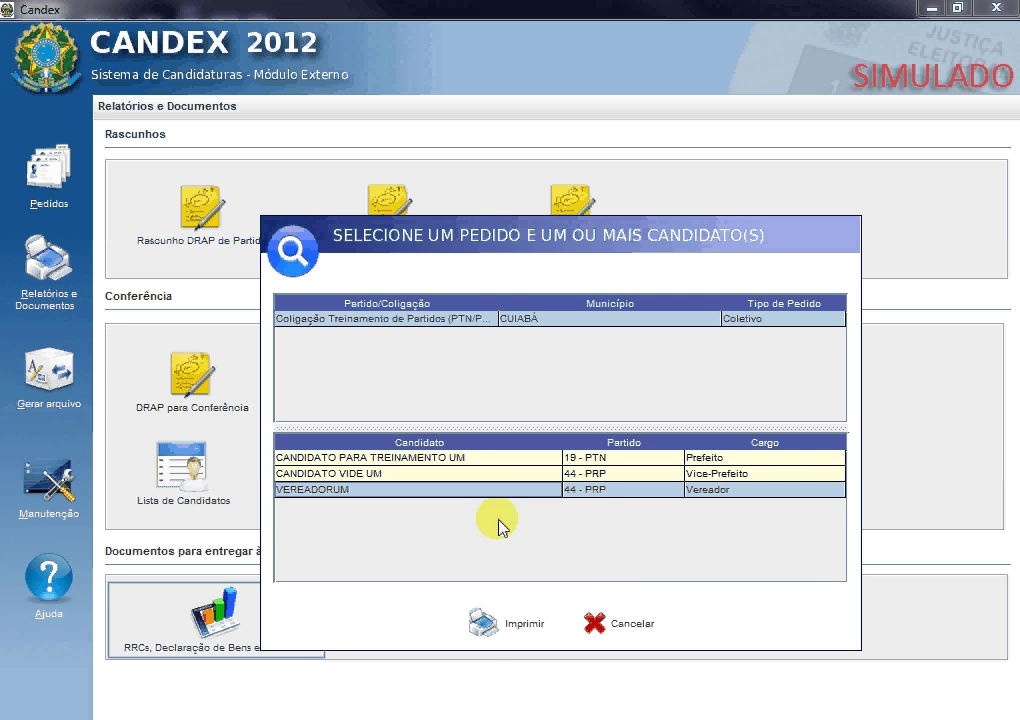
left_click(614, 625)
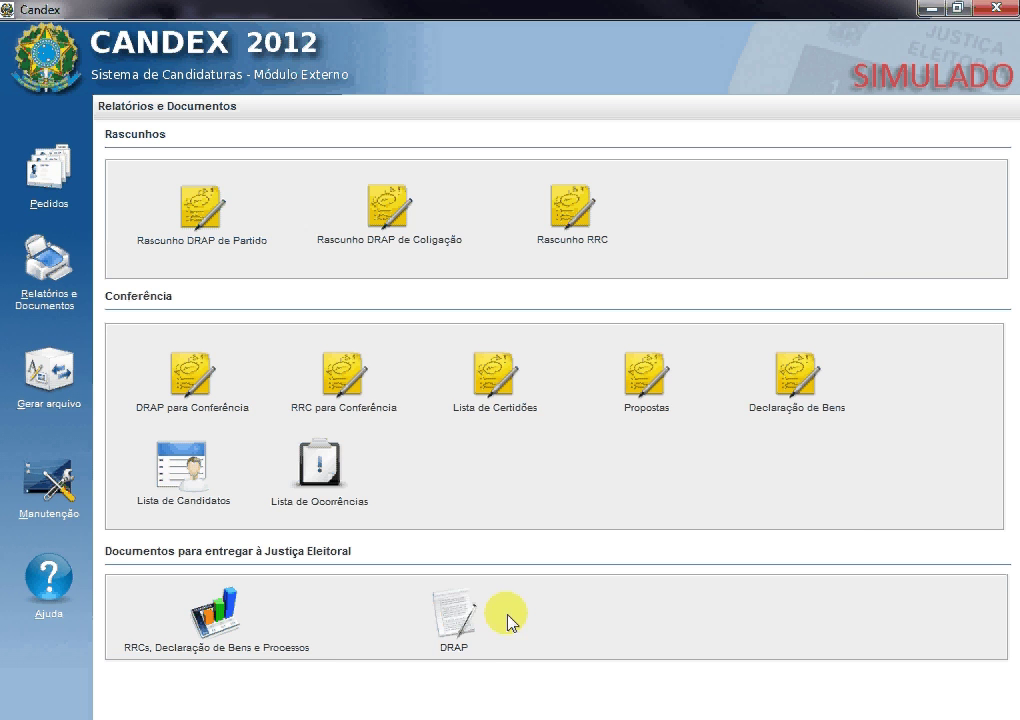
left_click(455, 615)
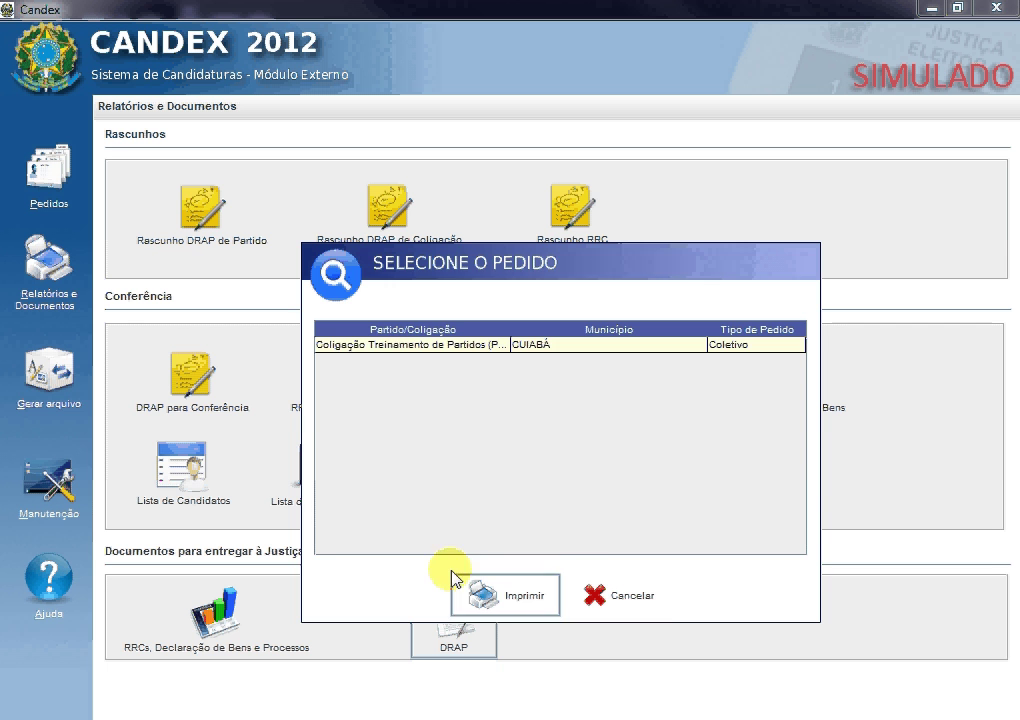
left_click(446, 346)
left_click(619, 597)
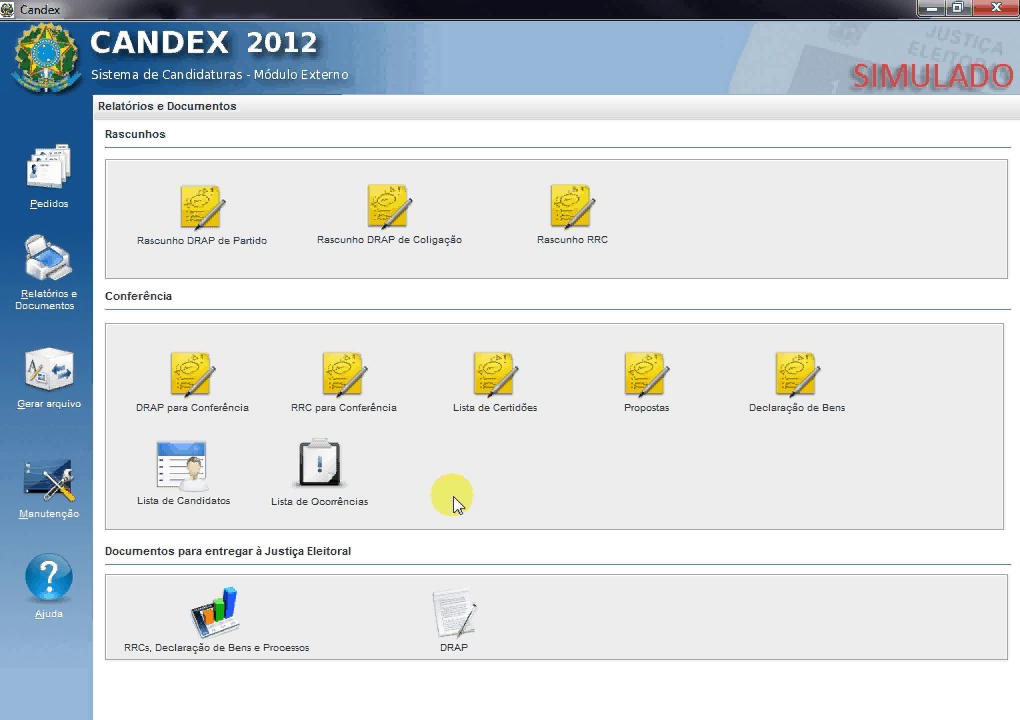
Step: Start generating the complete Justiça Eleitoral file for the Coligação Treinamento de Partidos request and dismiss the list of occurrences
left_click(57, 385)
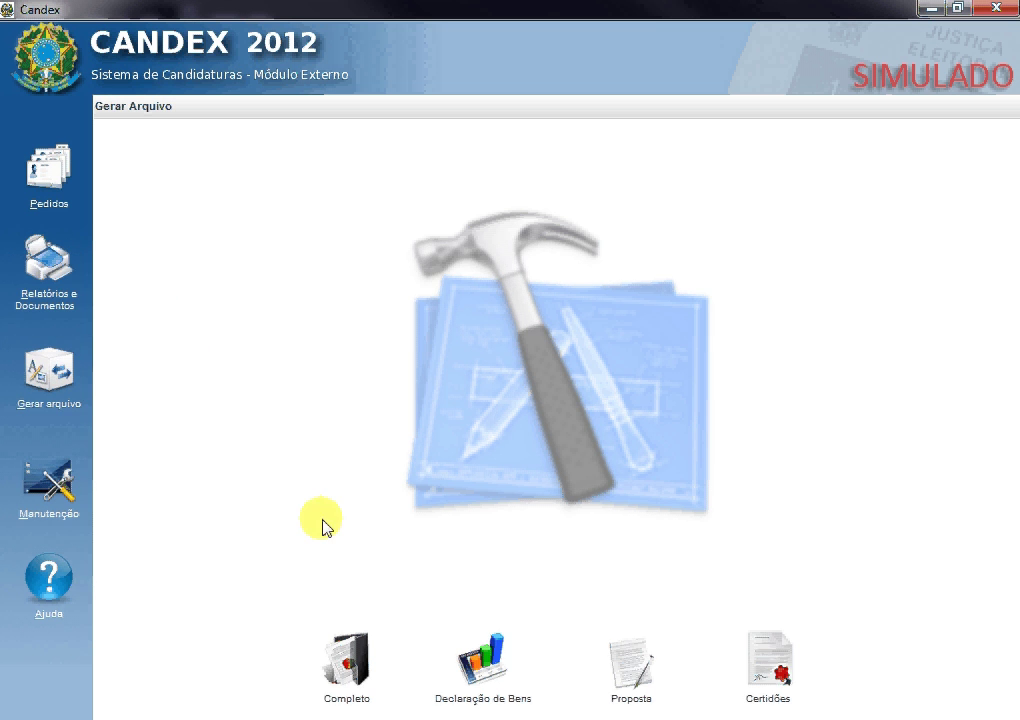
left_click(346, 668)
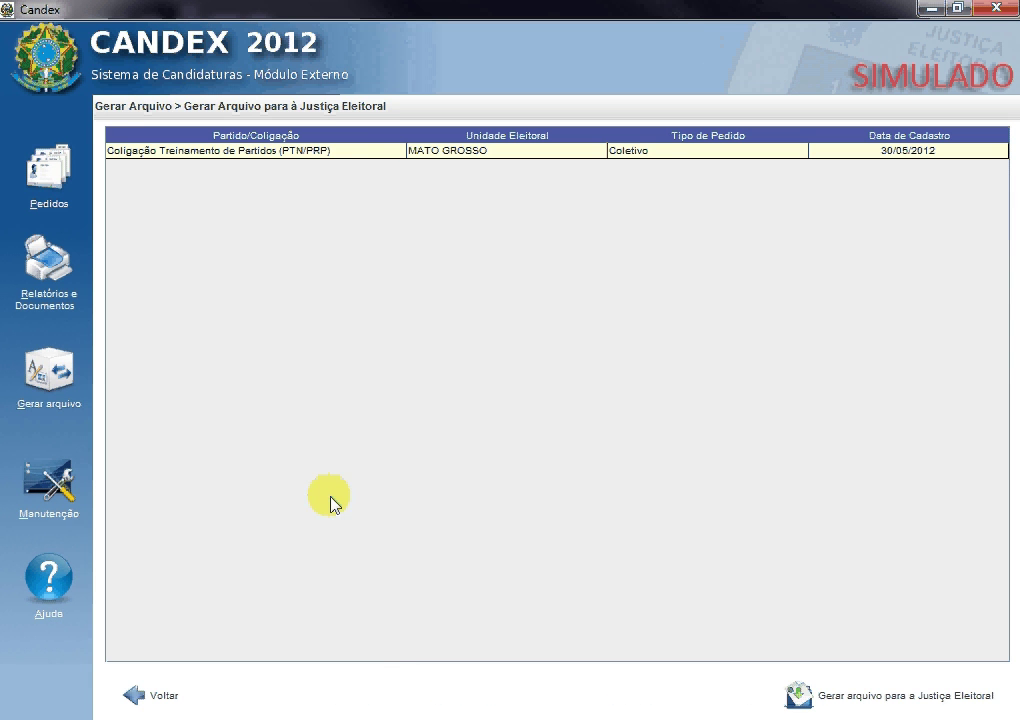
left_click(362, 157)
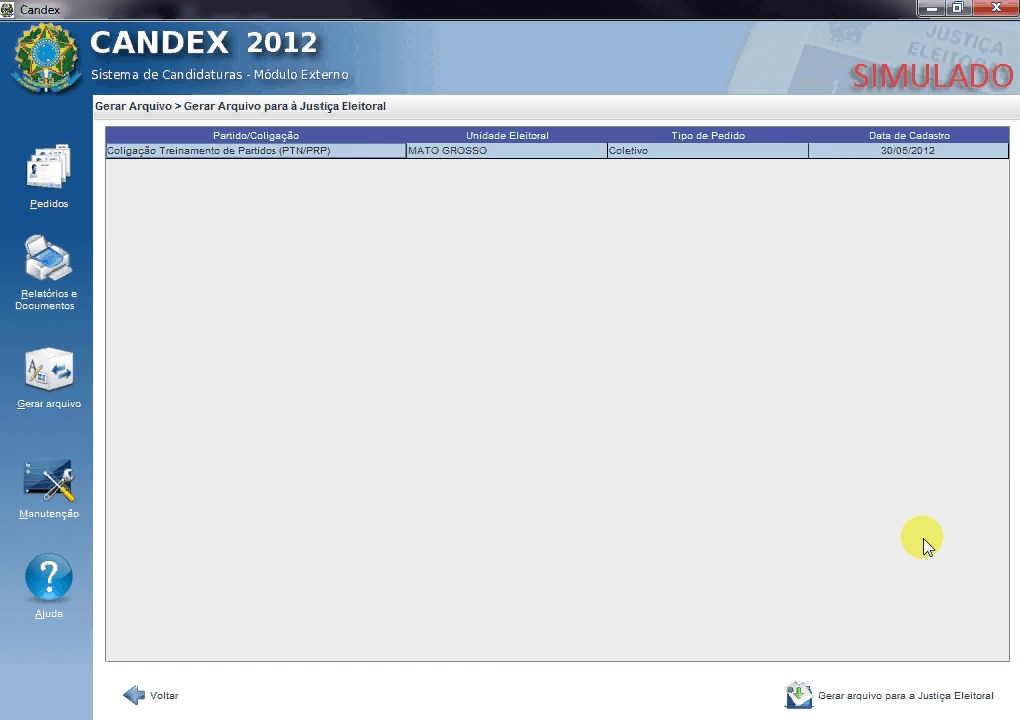
left_click(873, 697)
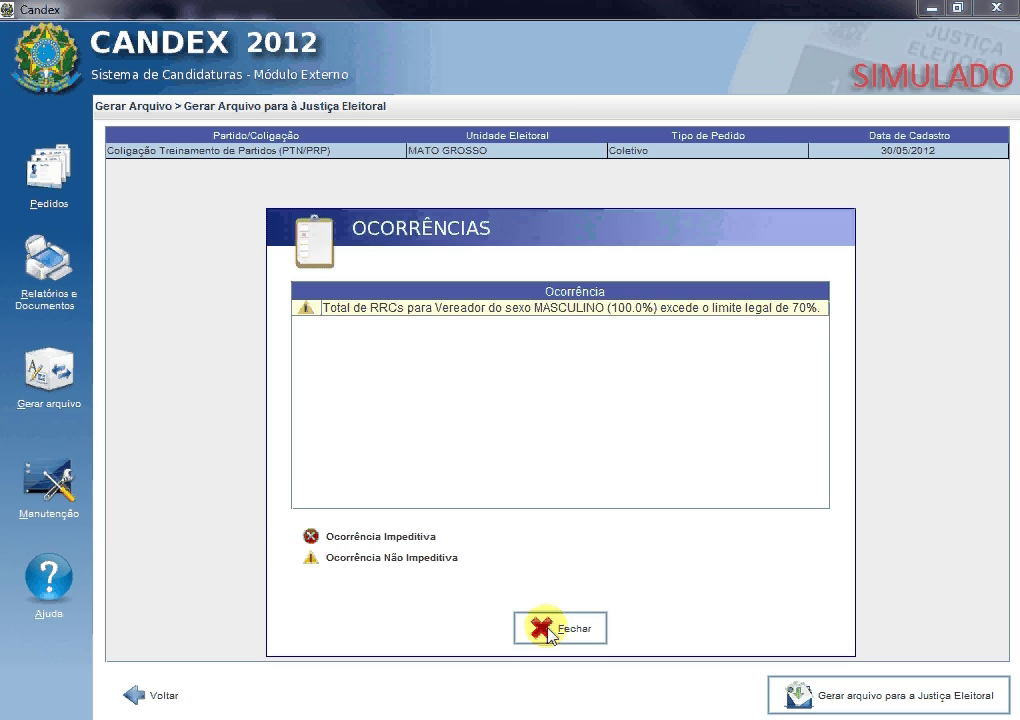
left_click(545, 630)
Step: Save the Justiça Eleitoral file in Video Aulas\Arquivos JE on the Desktop and acknowledge the completion notice
left_click(455, 233)
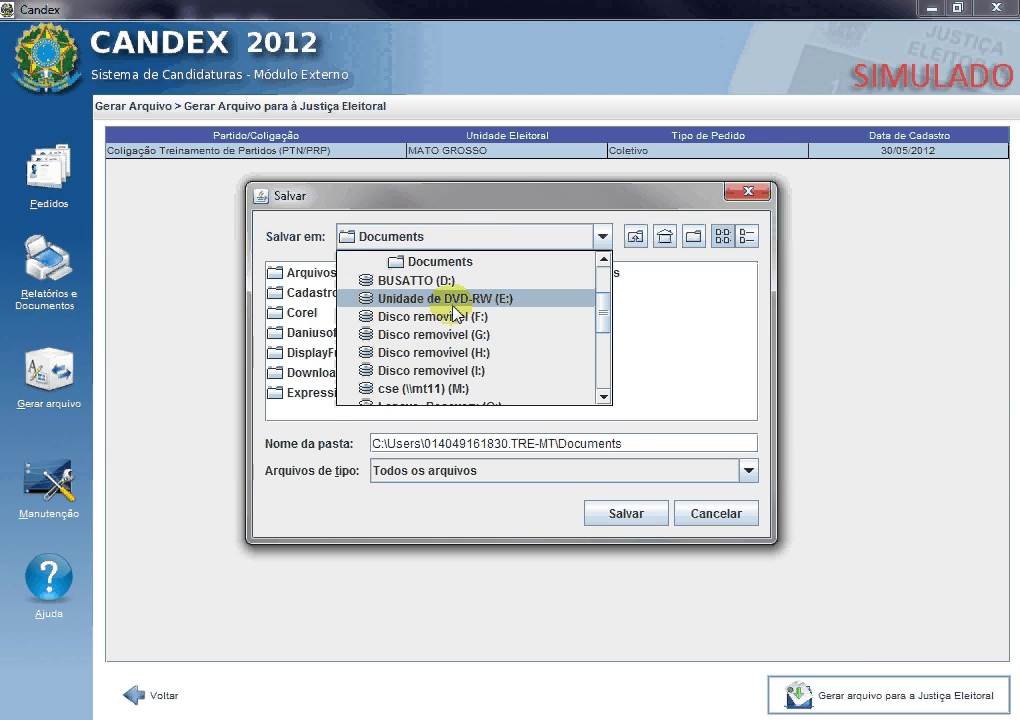
scroll(455, 311, "up", 3)
left_click(440, 268)
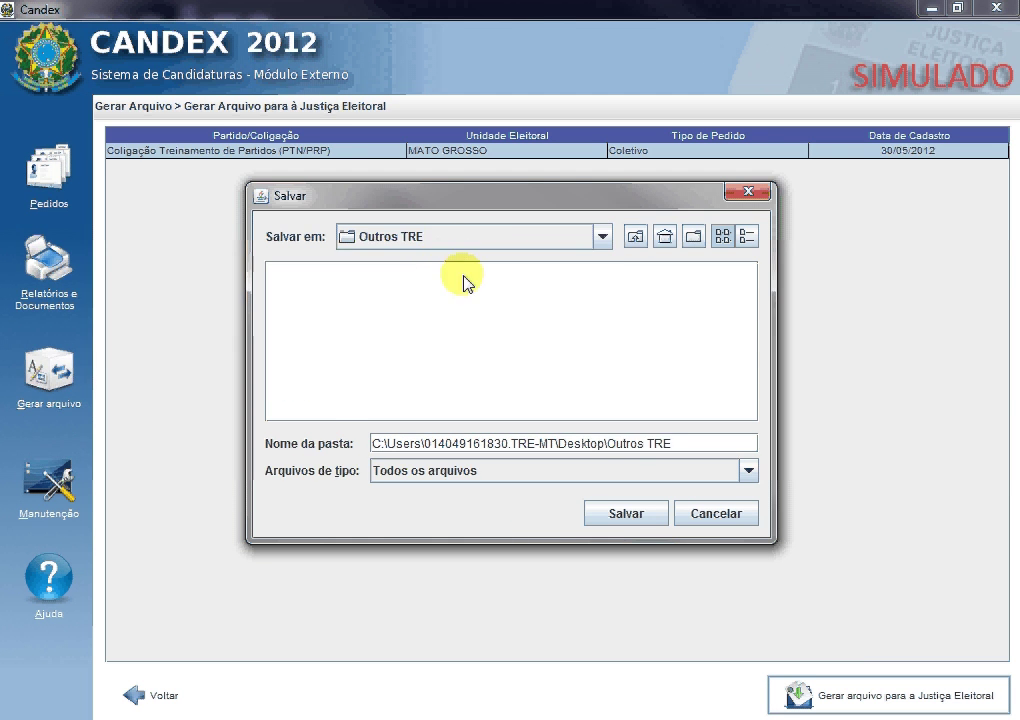
left_click(603, 238)
scroll(480, 283, "up", 3)
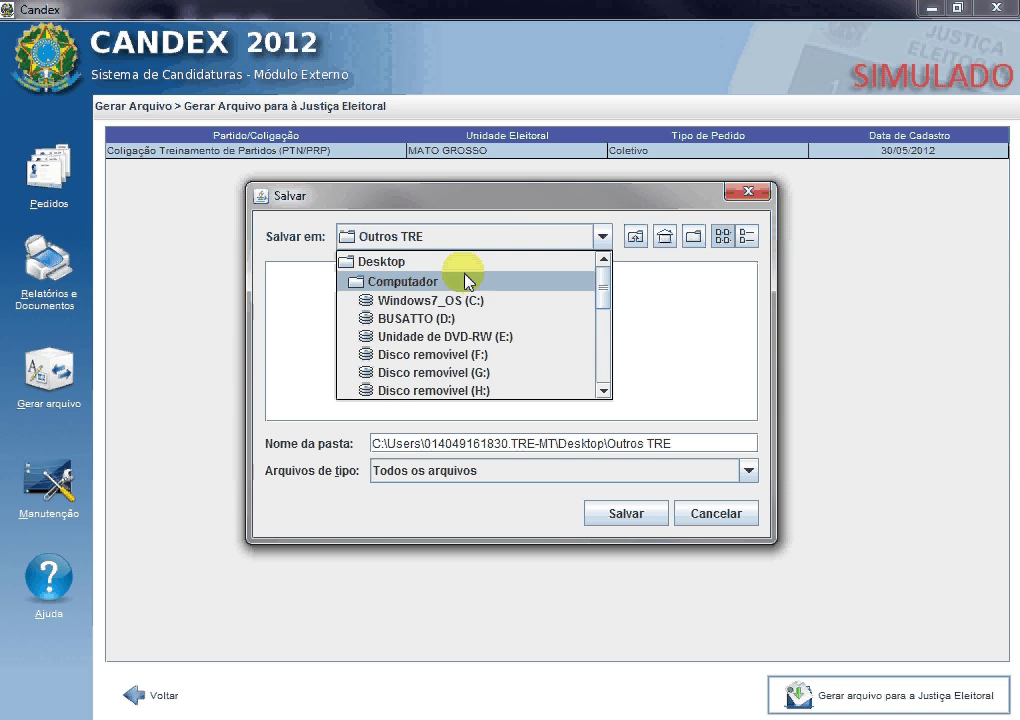
left_click(462, 263)
left_click(468, 293)
double_click(468, 293)
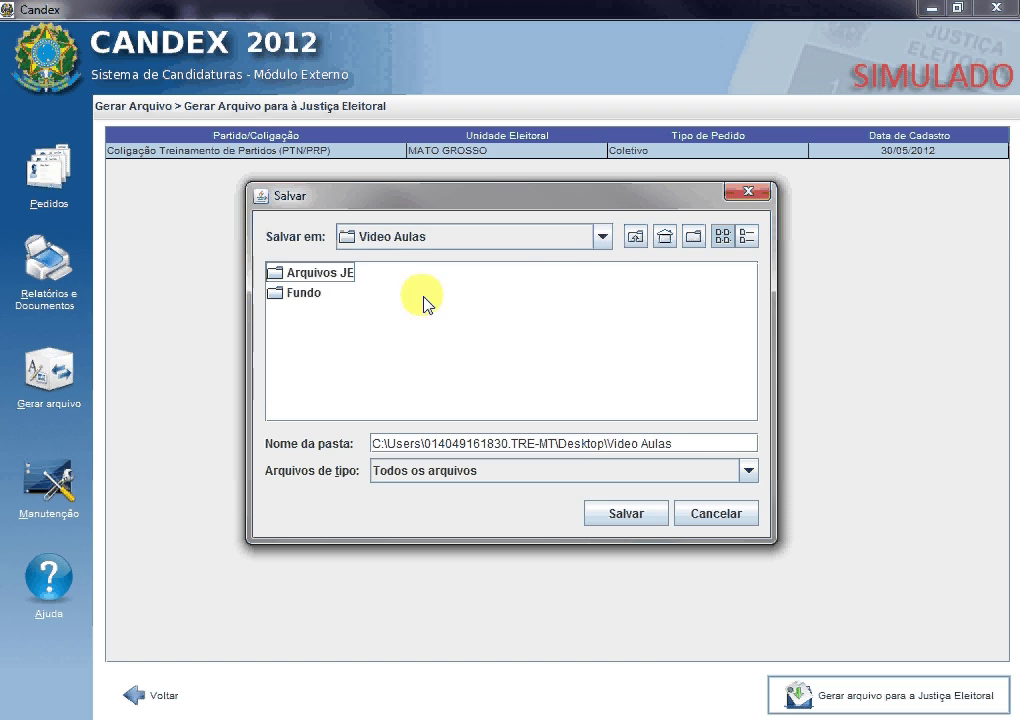
double_click(316, 271)
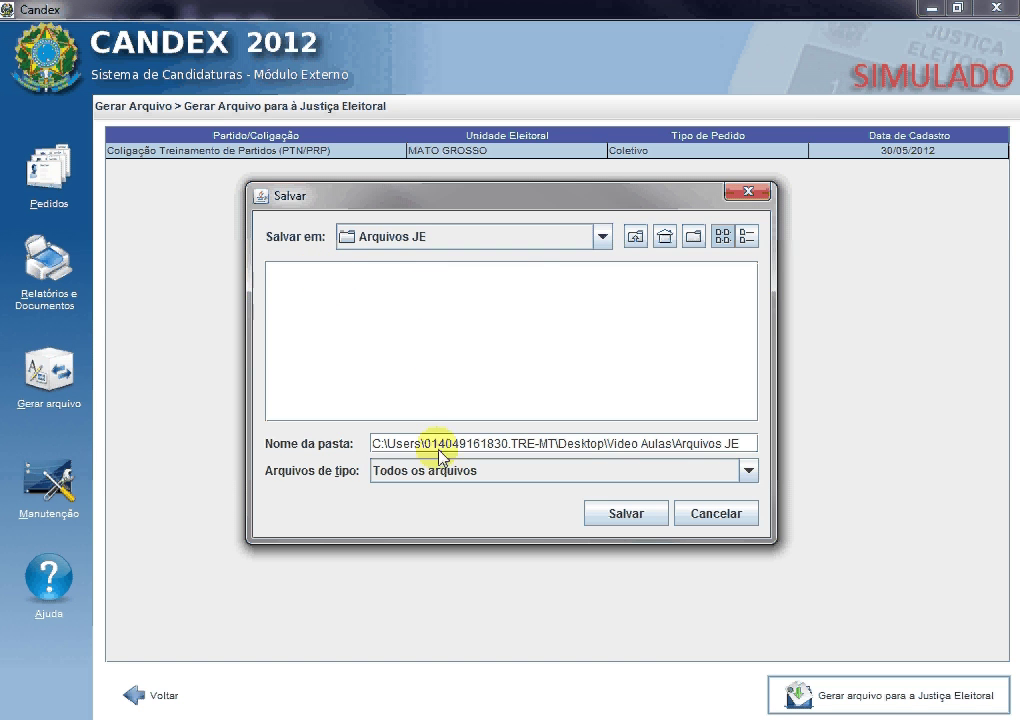
left_click(625, 515)
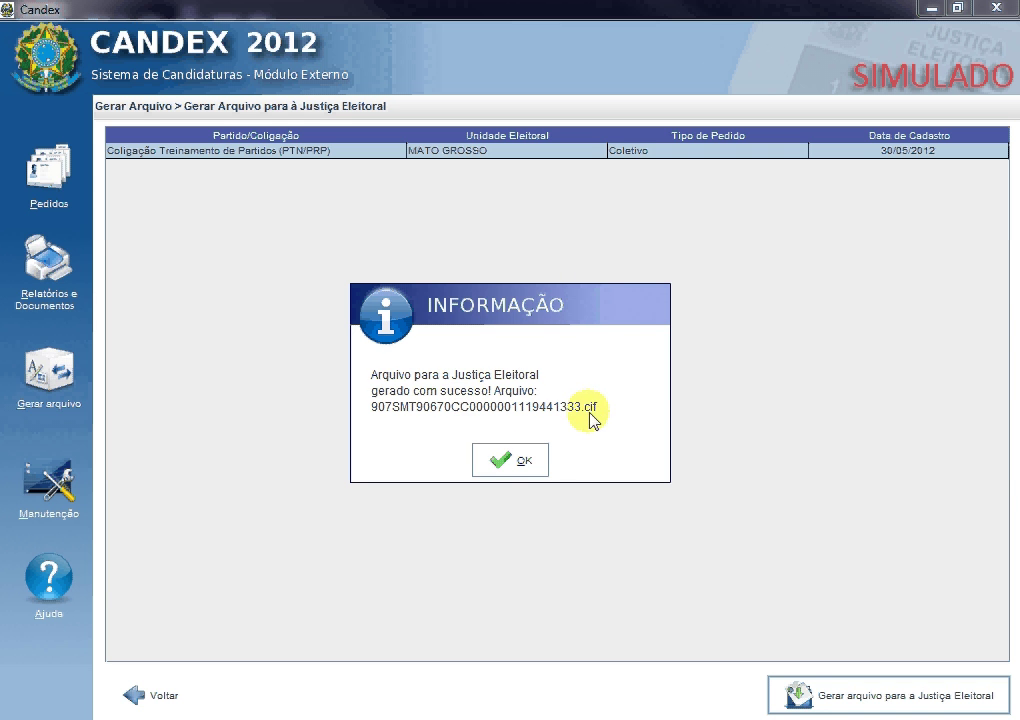
left_click(516, 460)
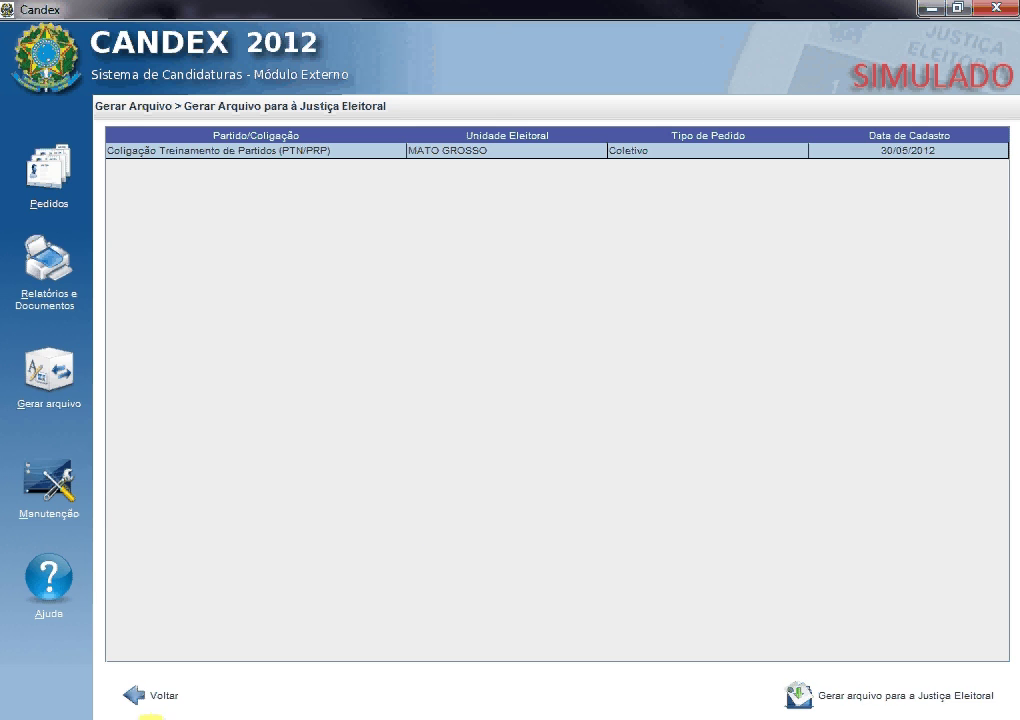
Step: Switch to the Arquivos JE folder window and check the generated .cif file alongside the DRAP and RRC PDFs
left_click(153, 719)
left_click(409, 311)
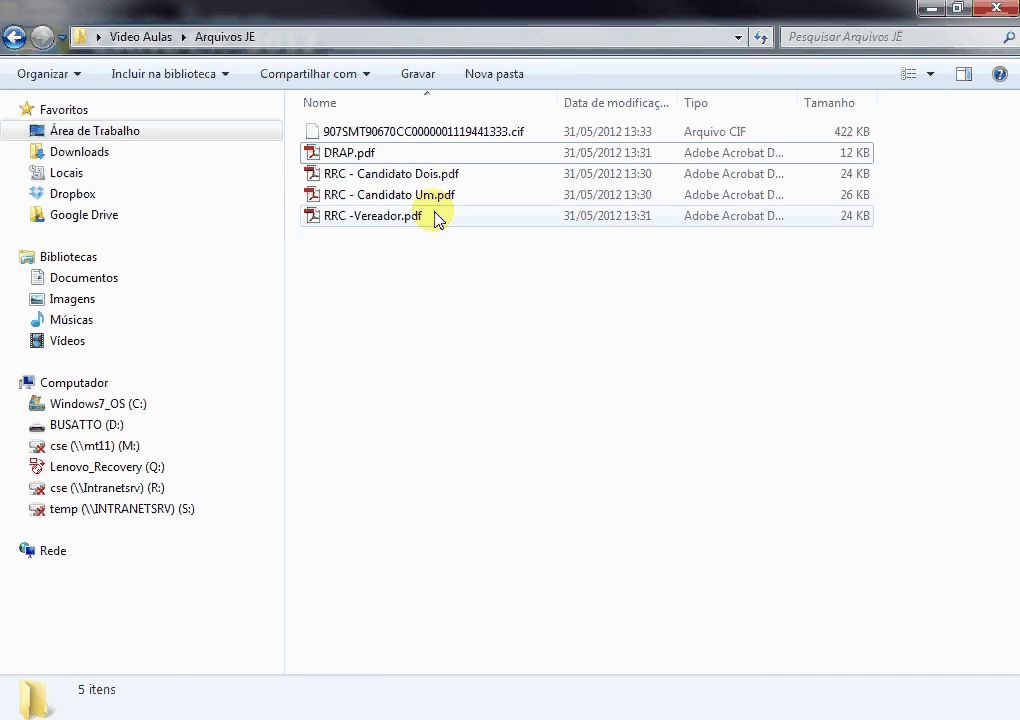
left_click(437, 132)
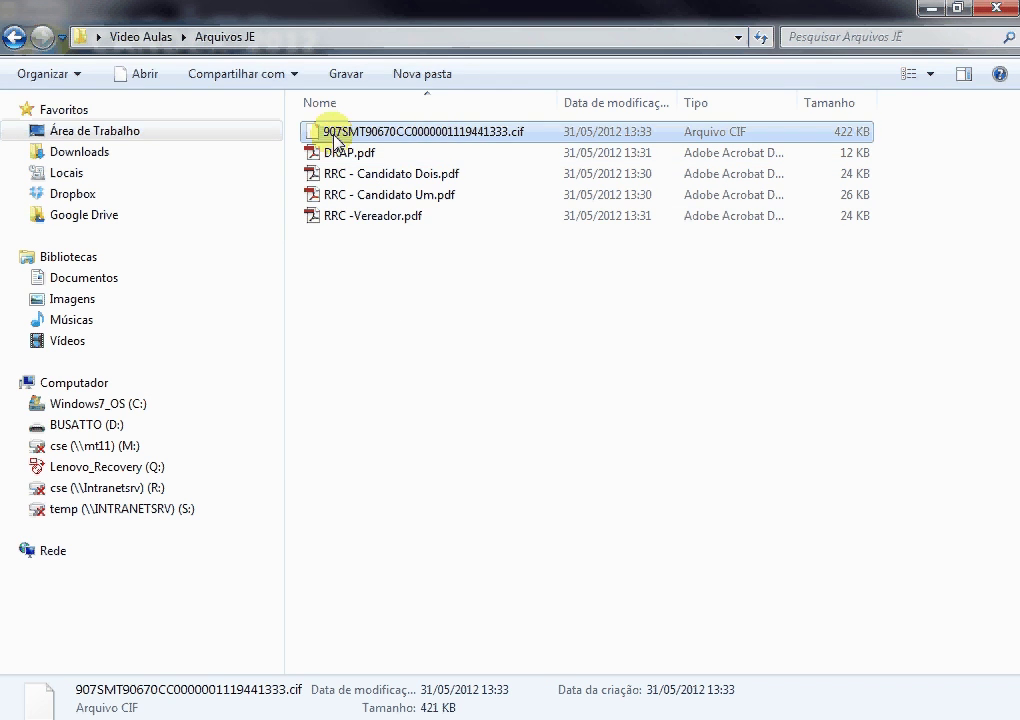
left_click(474, 280)
left_click(440, 140)
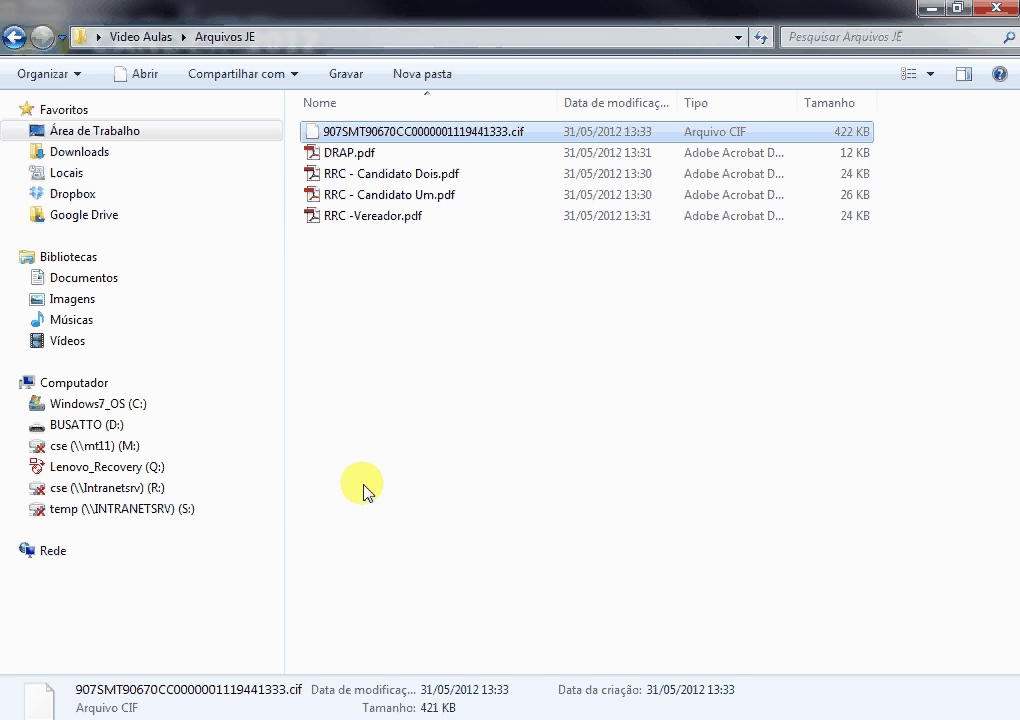
left_click_drag(474, 324, 369, 266)
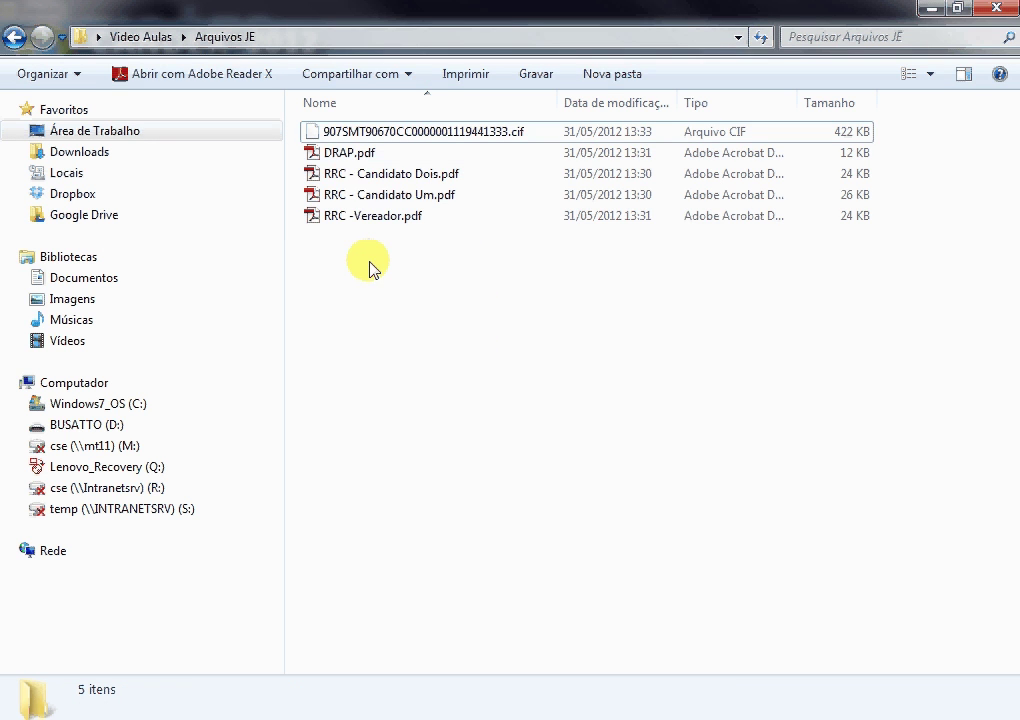
Step: Open DRAP.pdf from the Arquivos JE folder, look over its first page and close the document
left_click(365, 158)
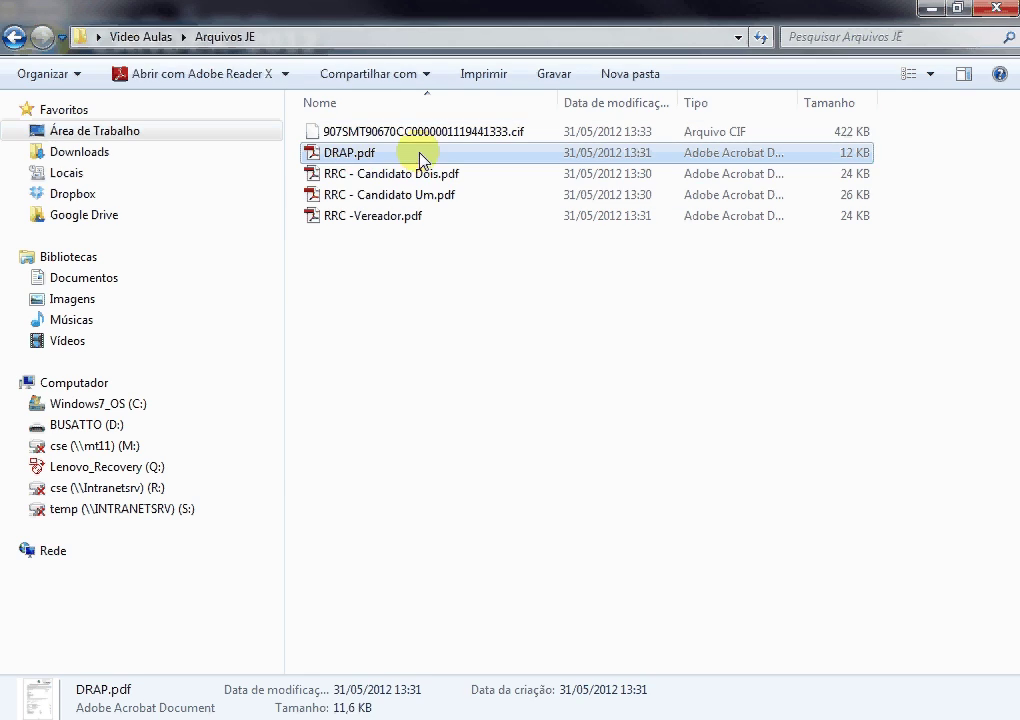
double_click(419, 155)
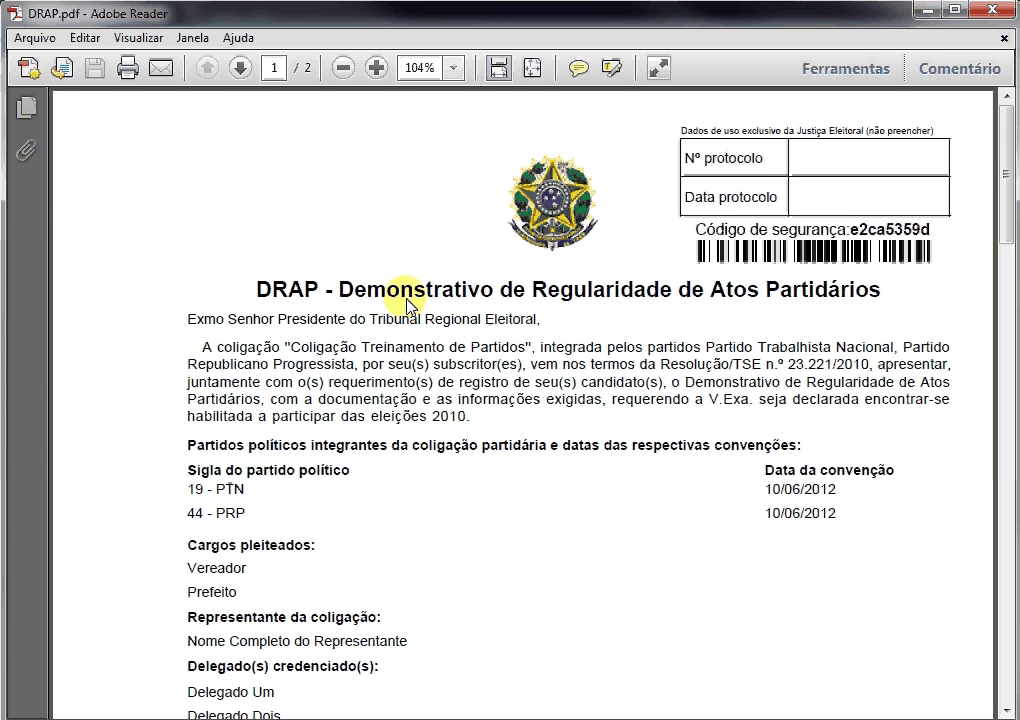
left_click(994, 10)
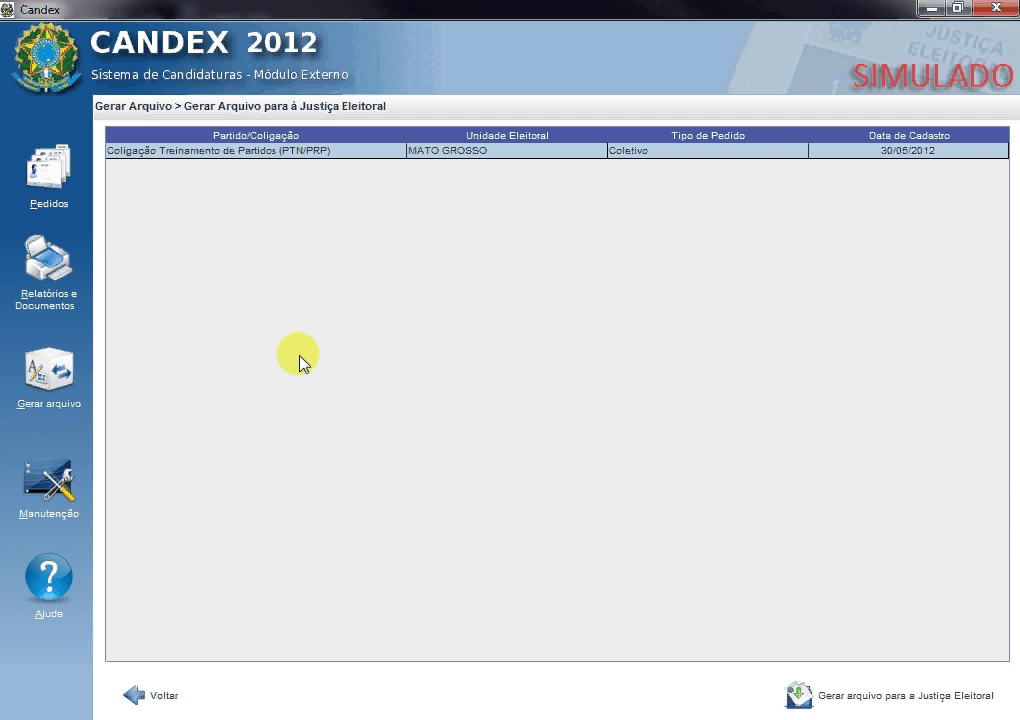
Step: In Candex, look over the request list and the file generation options, dismissing the DRAP selection notice
left_click(48, 198)
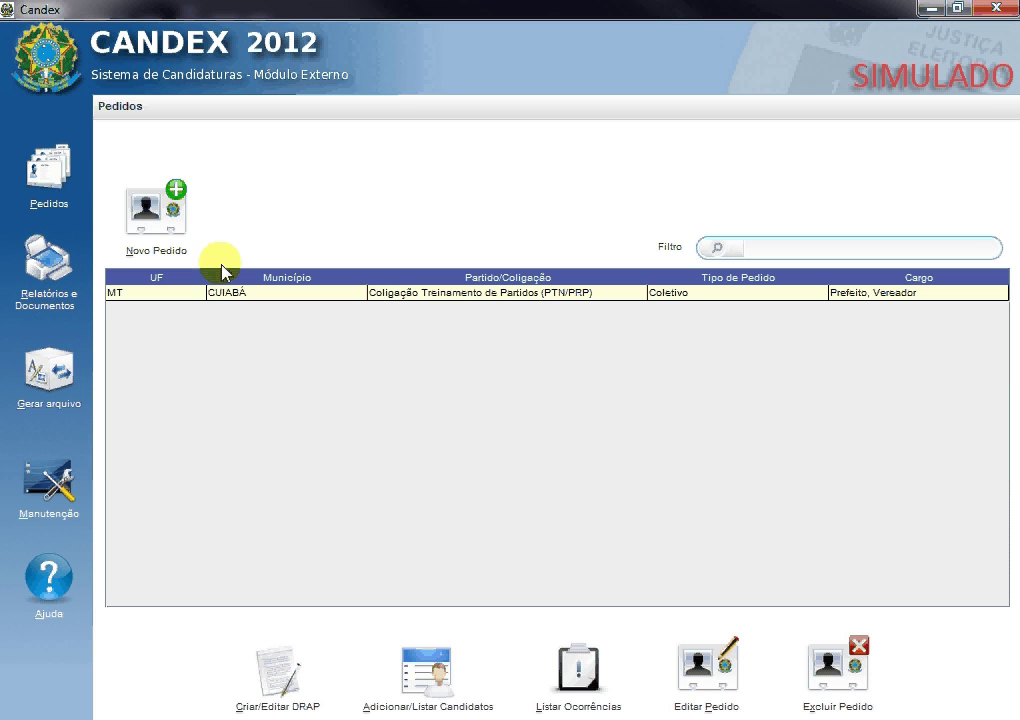
left_click(280, 662)
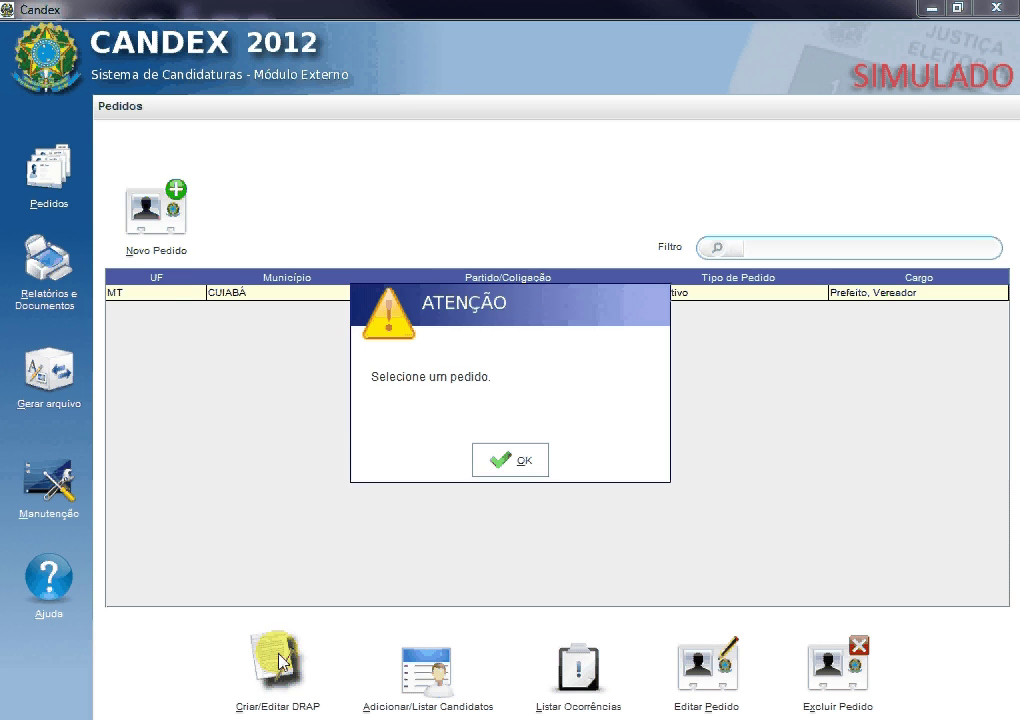
left_click(530, 458)
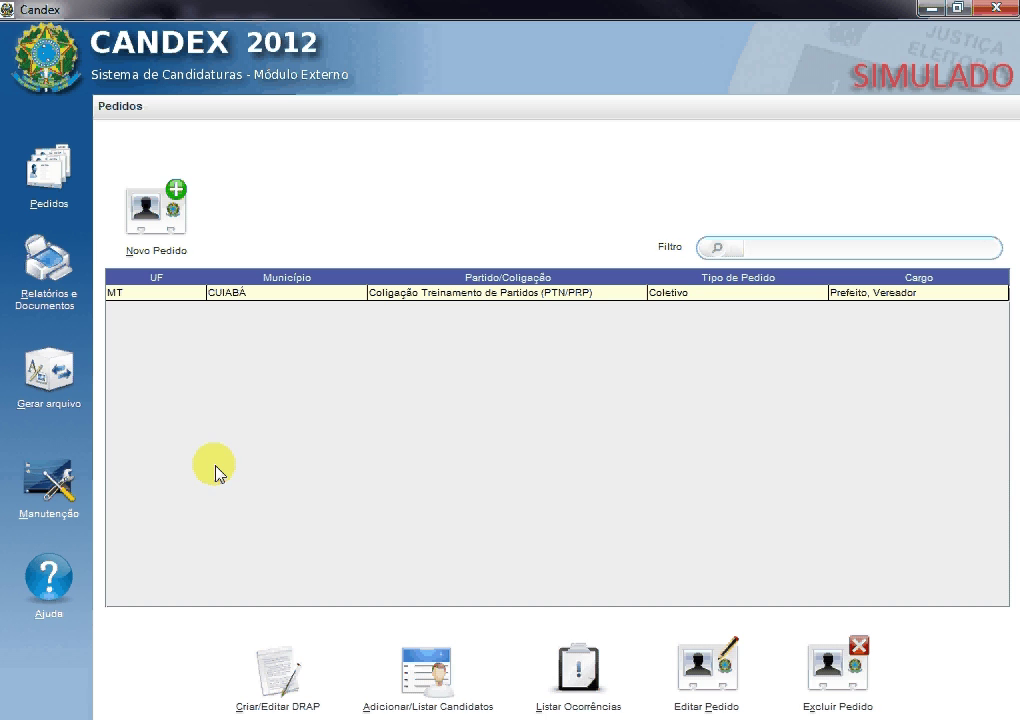
left_click(50, 378)
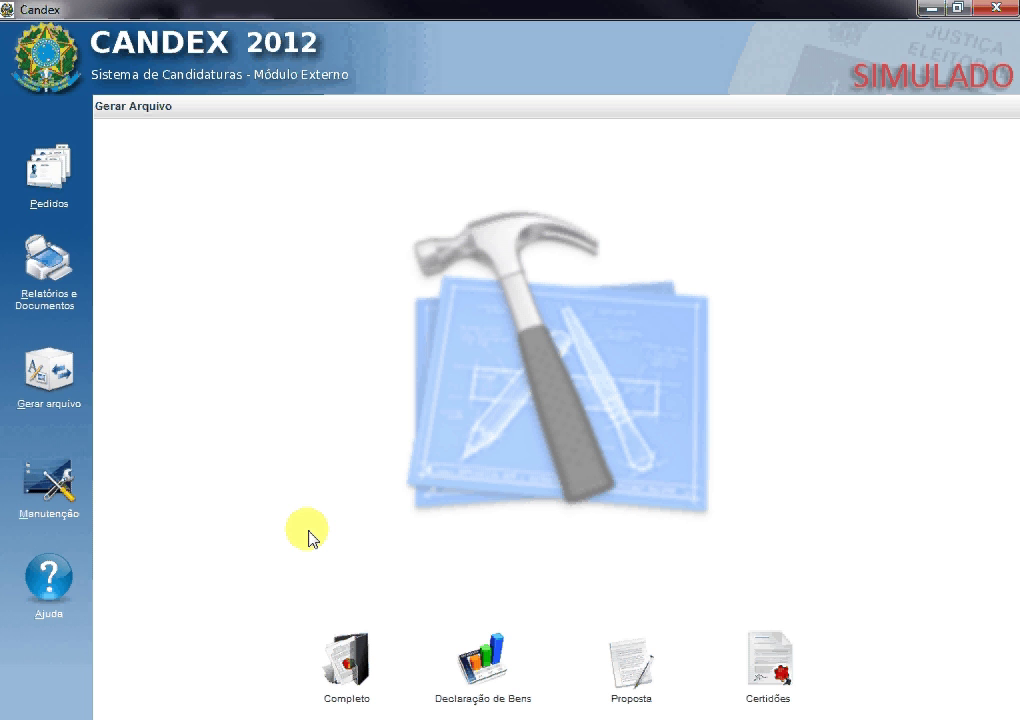
left_click(90, 192)
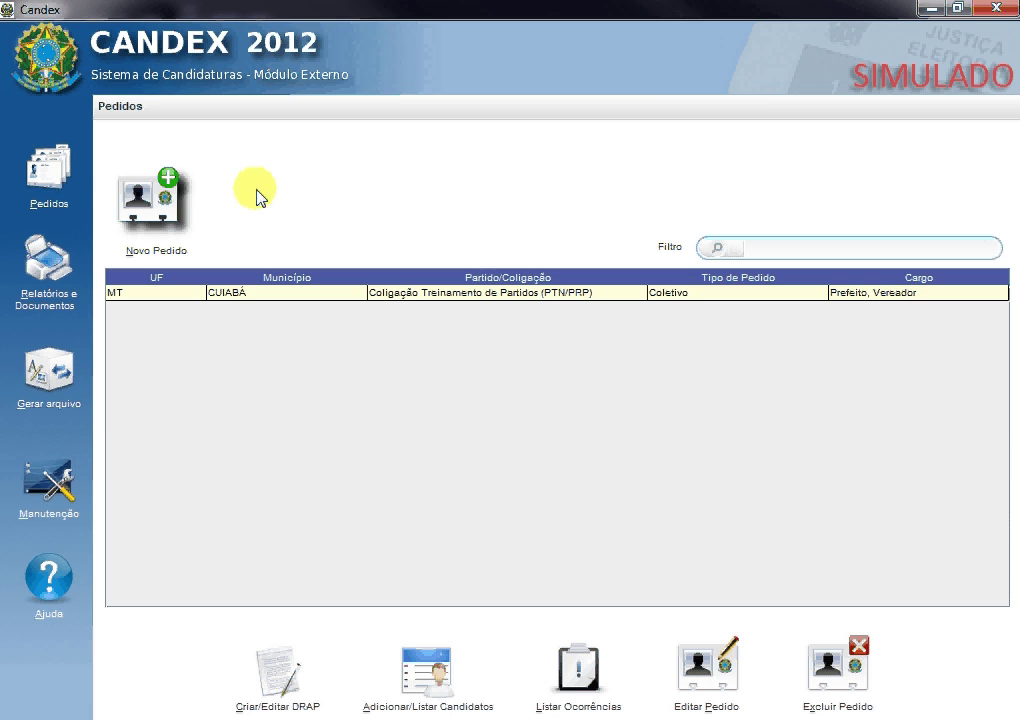
Step: Return to the Arquivos JE folder, select the .cif file and apply the Detalhes view to the file list
left_click(931, 8)
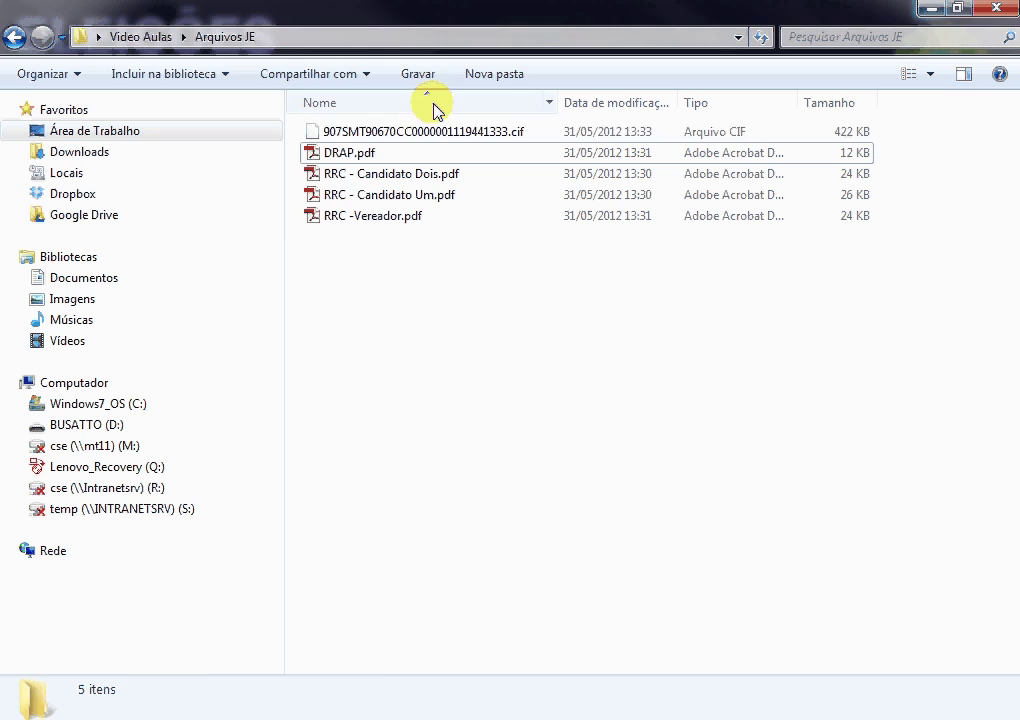
left_click(348, 134)
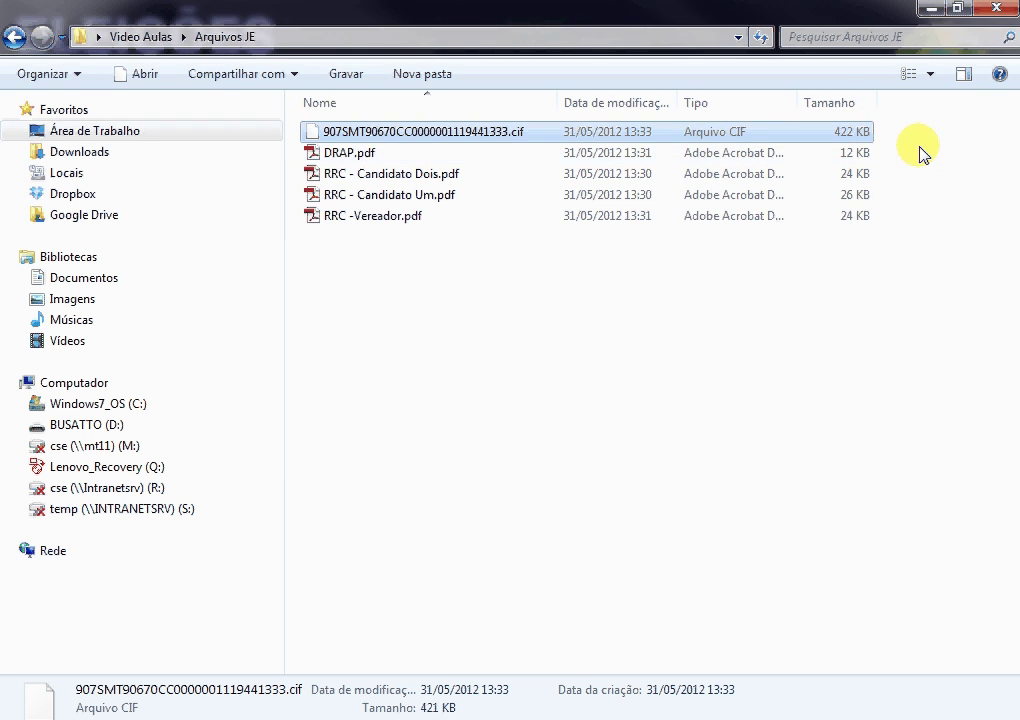
left_click(931, 74)
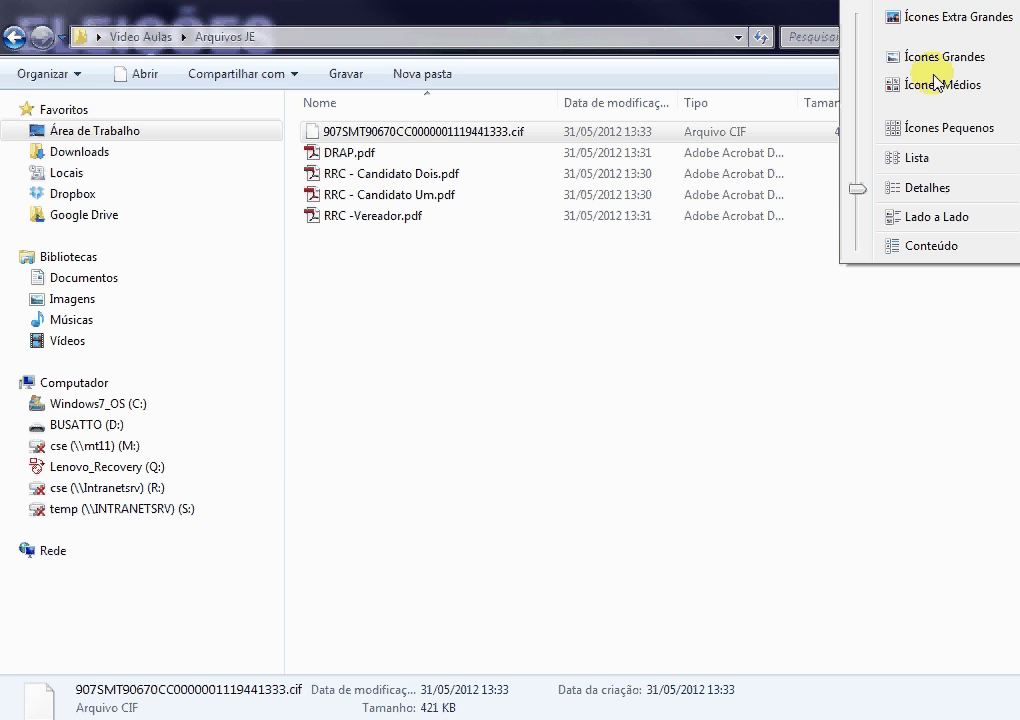
left_click(804, 82)
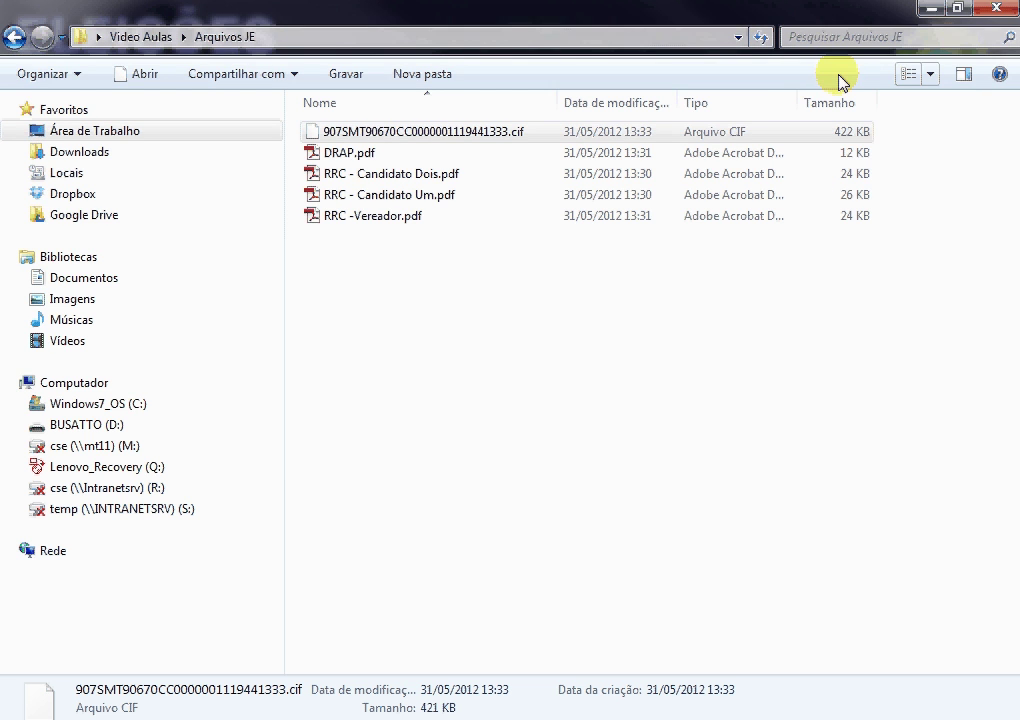
left_click(929, 77)
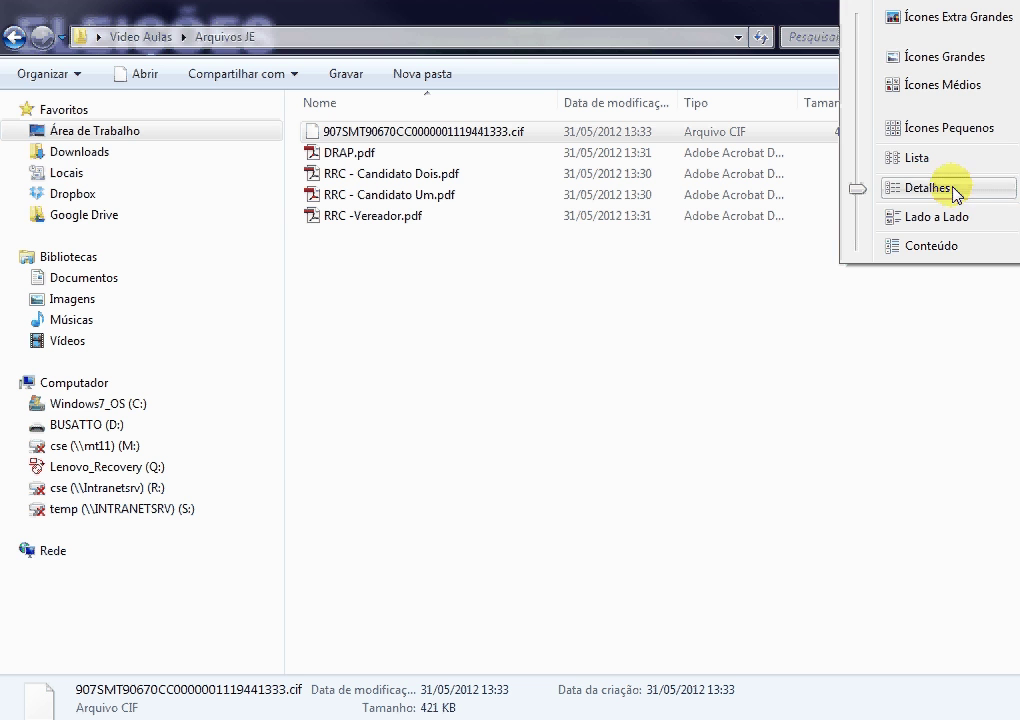
left_click(805, 250)
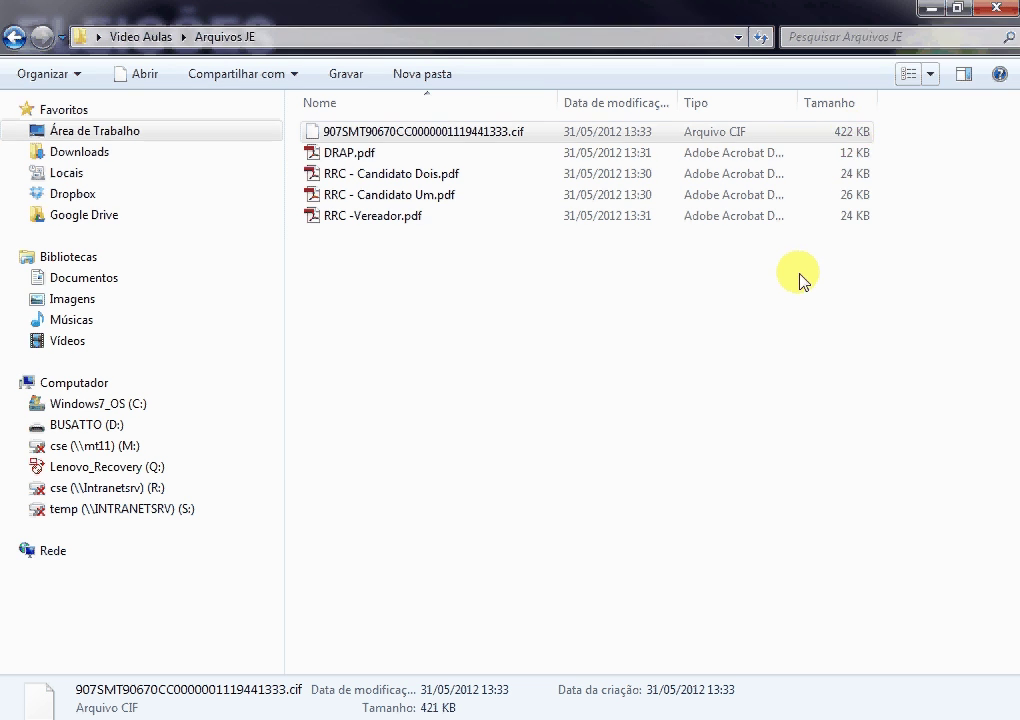
left_click(931, 84)
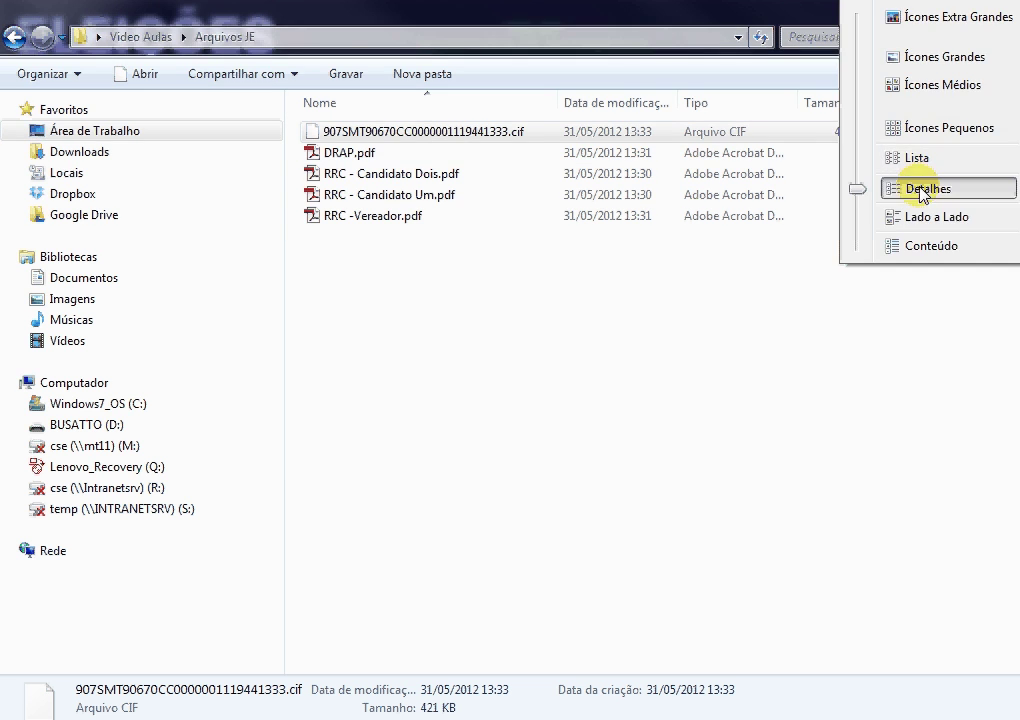
left_click(918, 191)
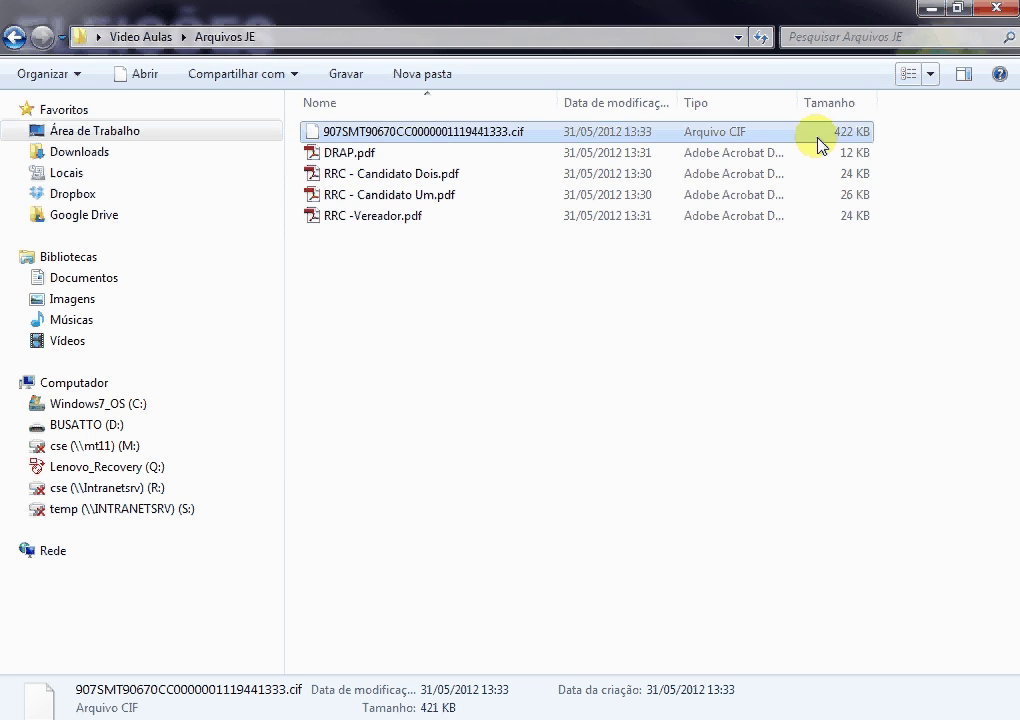
Step: Check the exact size of the .cif file in its properties and close them without changes
left_click(400, 132)
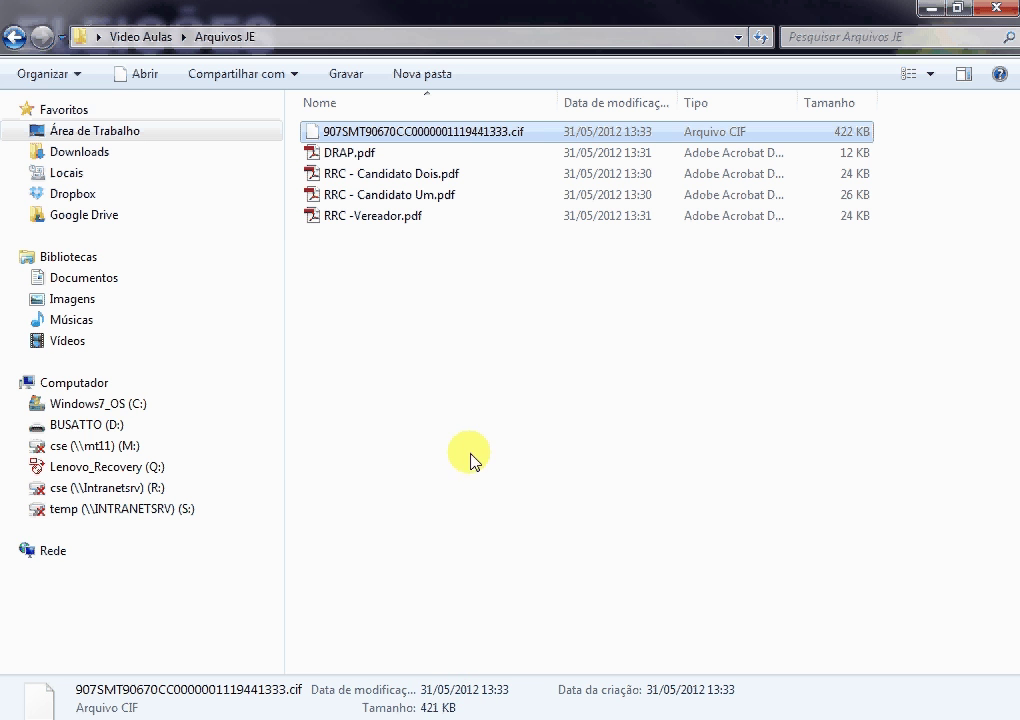
left_click(427, 158)
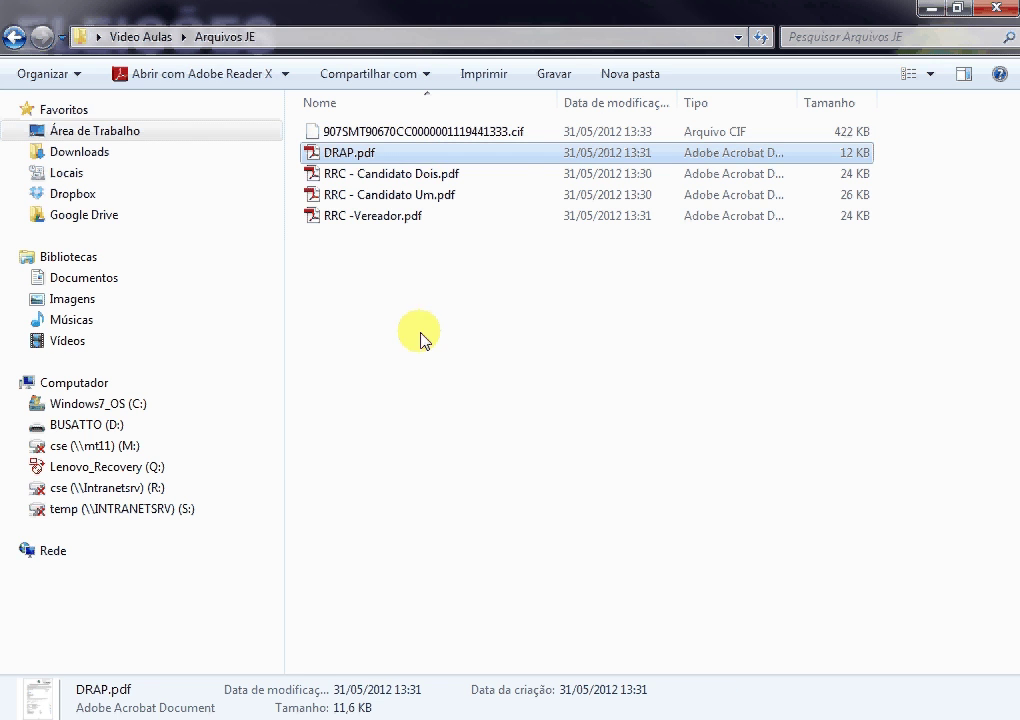
left_click(464, 139)
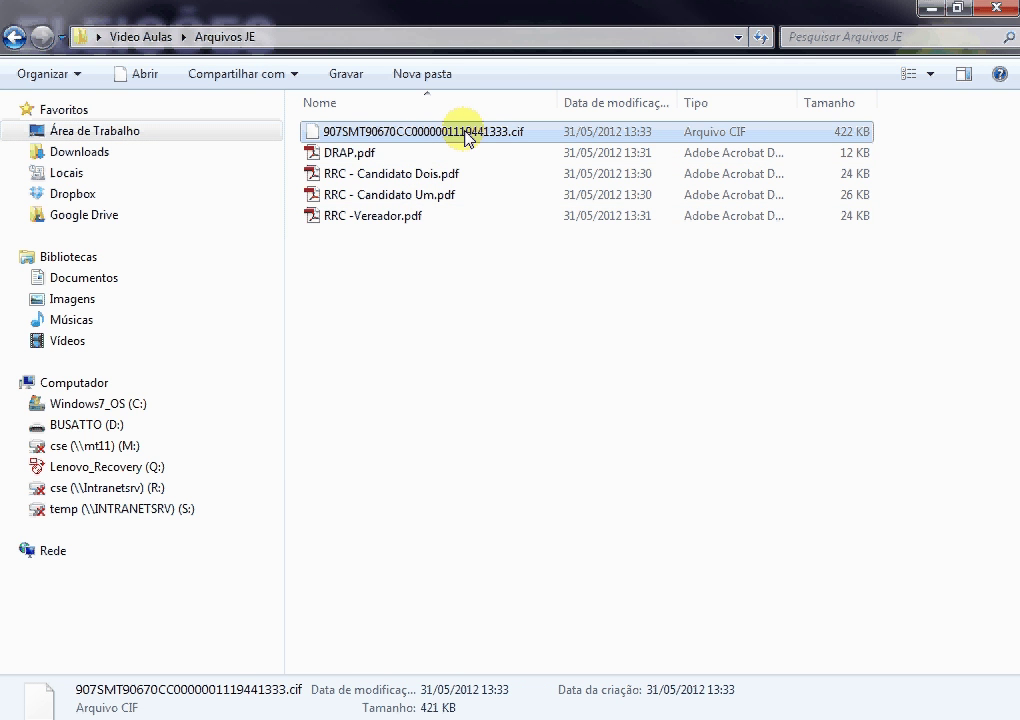
right_click(464, 139)
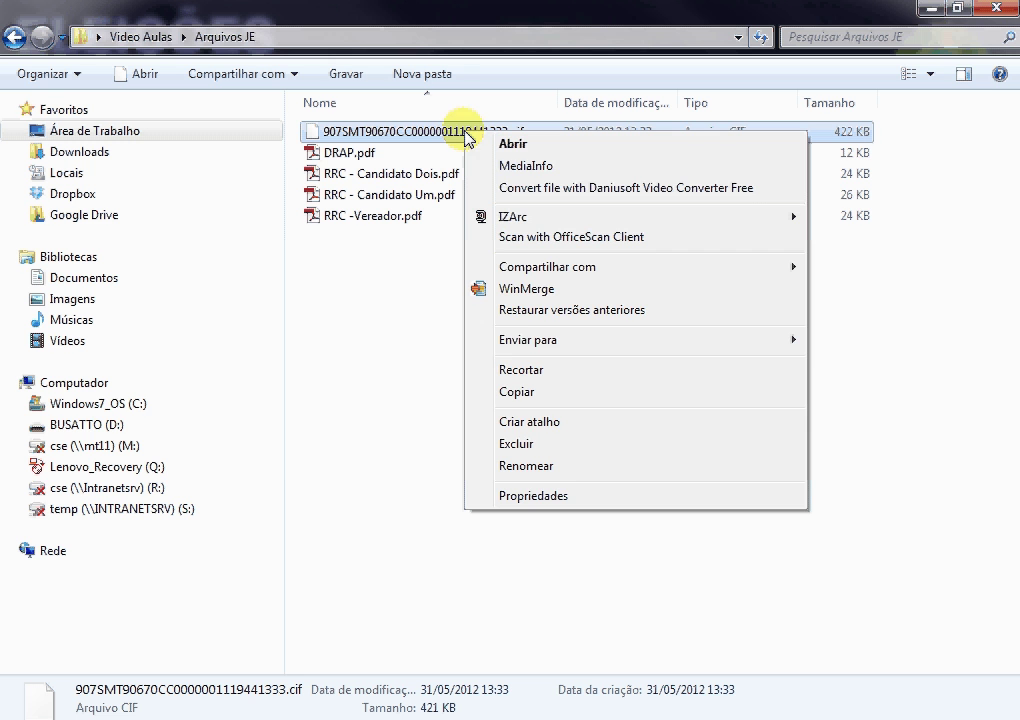
left_click(549, 496)
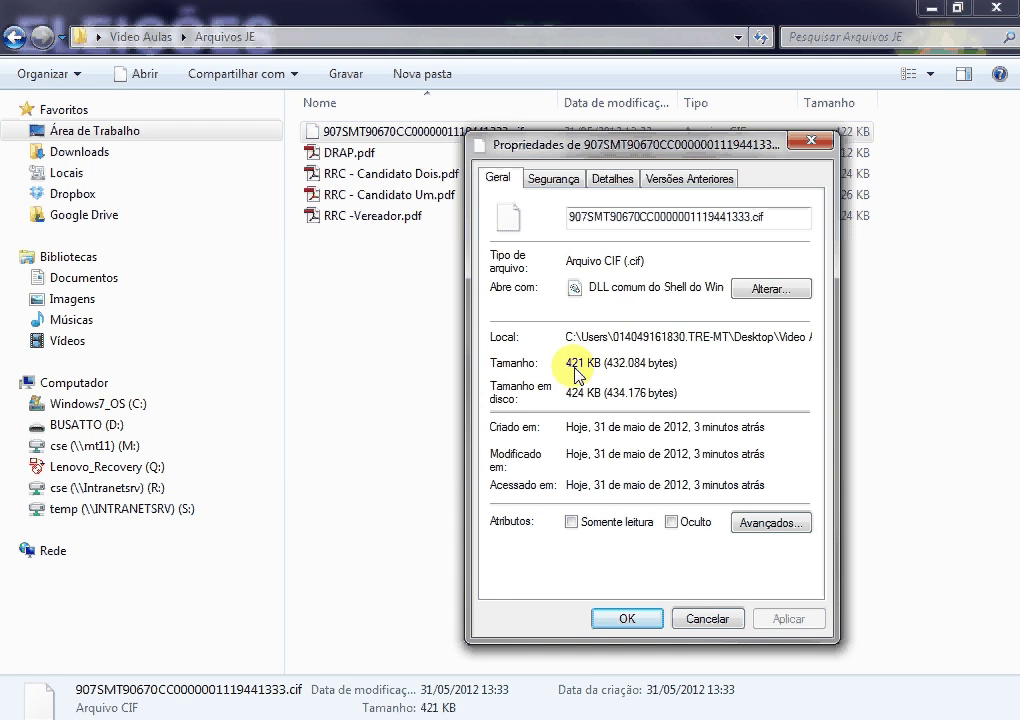
left_click_drag(572, 367, 683, 395)
left_click_drag(572, 364, 690, 376)
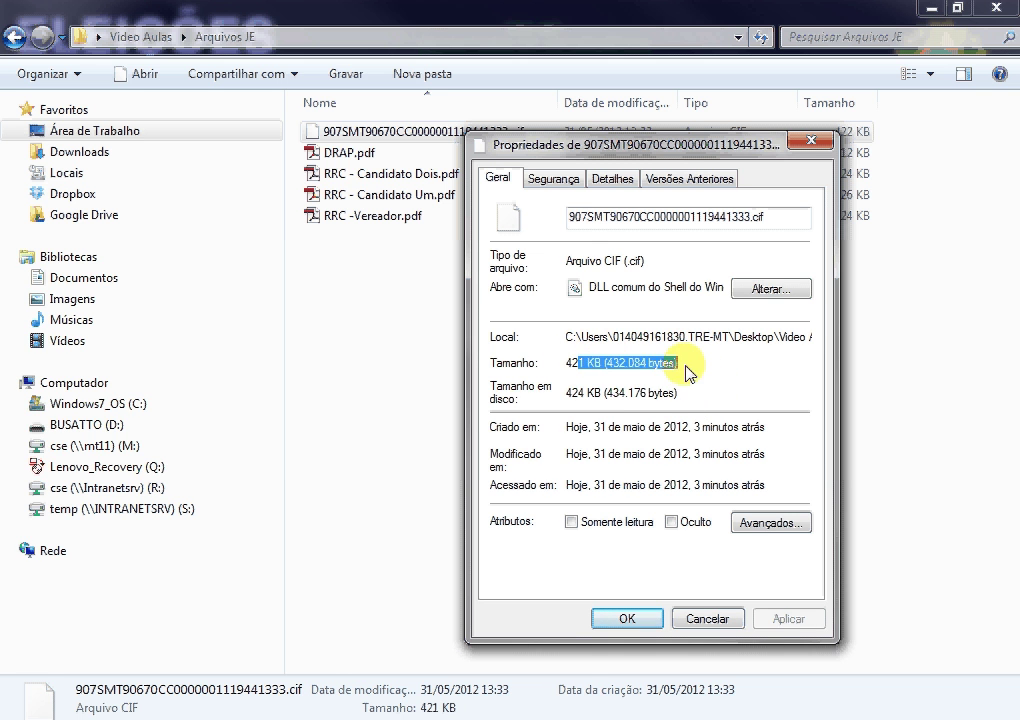
left_click(690, 370)
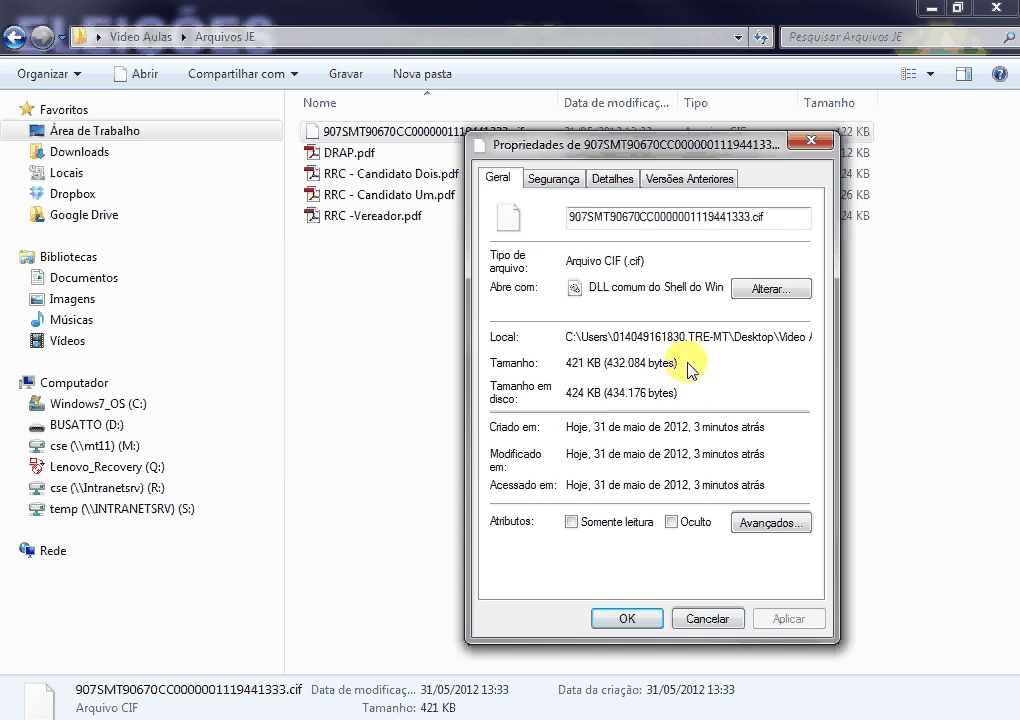
left_click(709, 620)
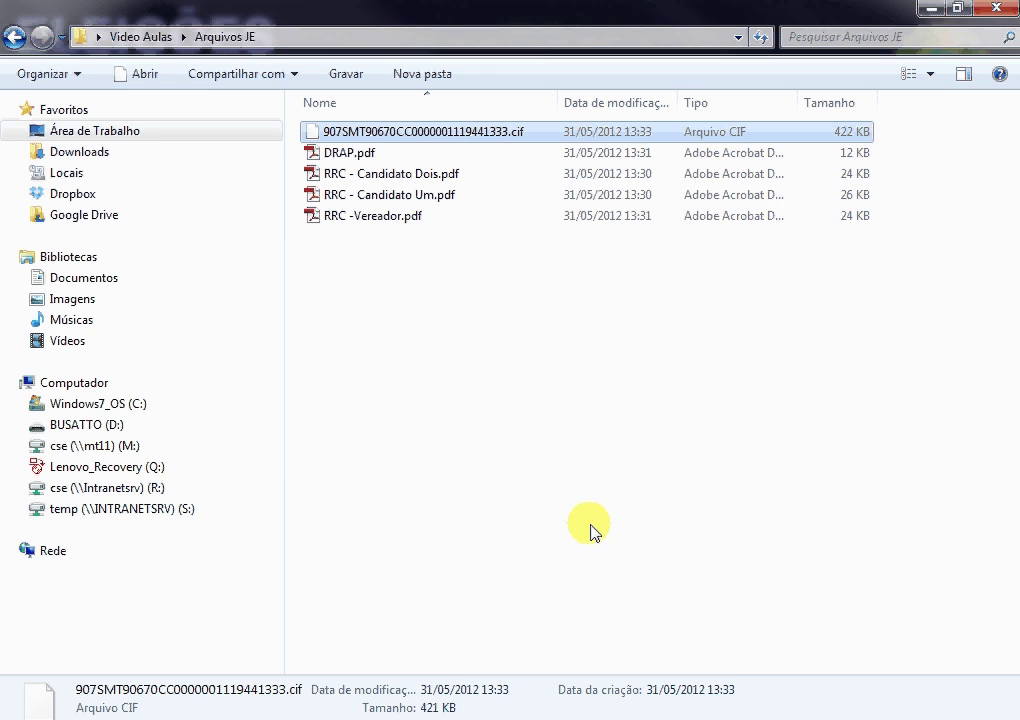
Step: Close the Arquivos JE folder window and open the Manutenção section in Candex
left_click(995, 12)
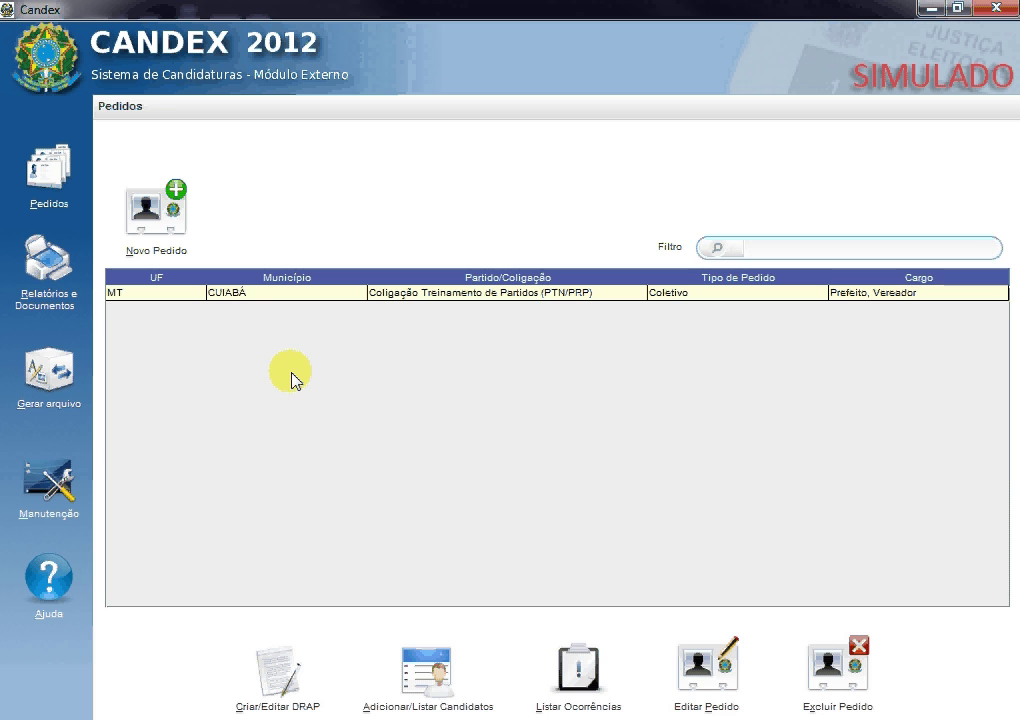
left_click(57, 478)
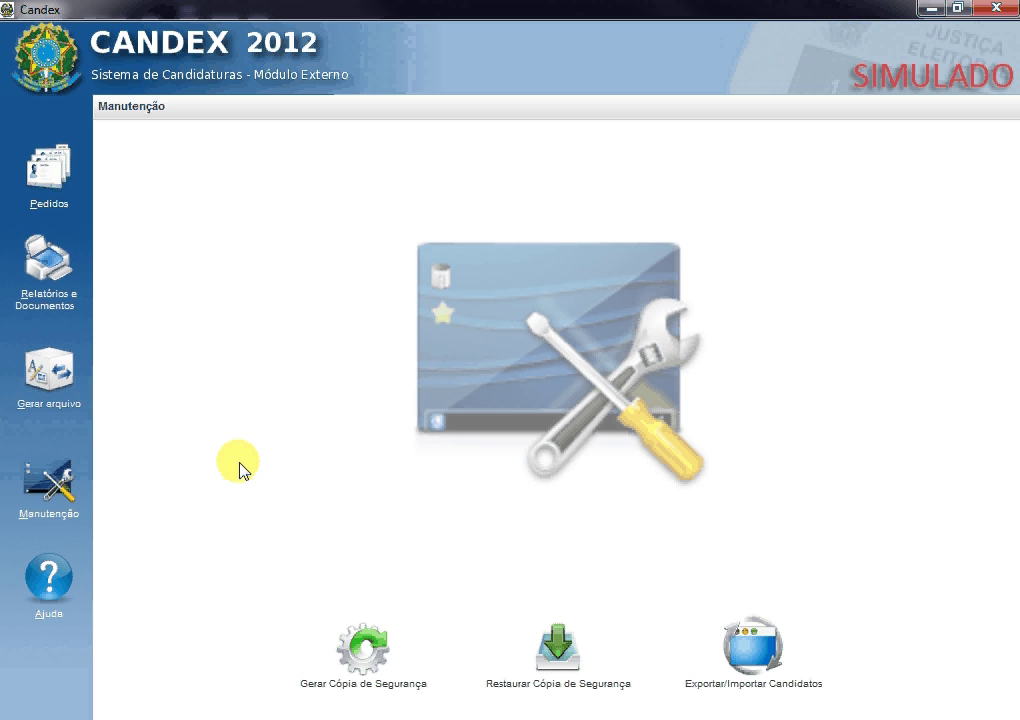